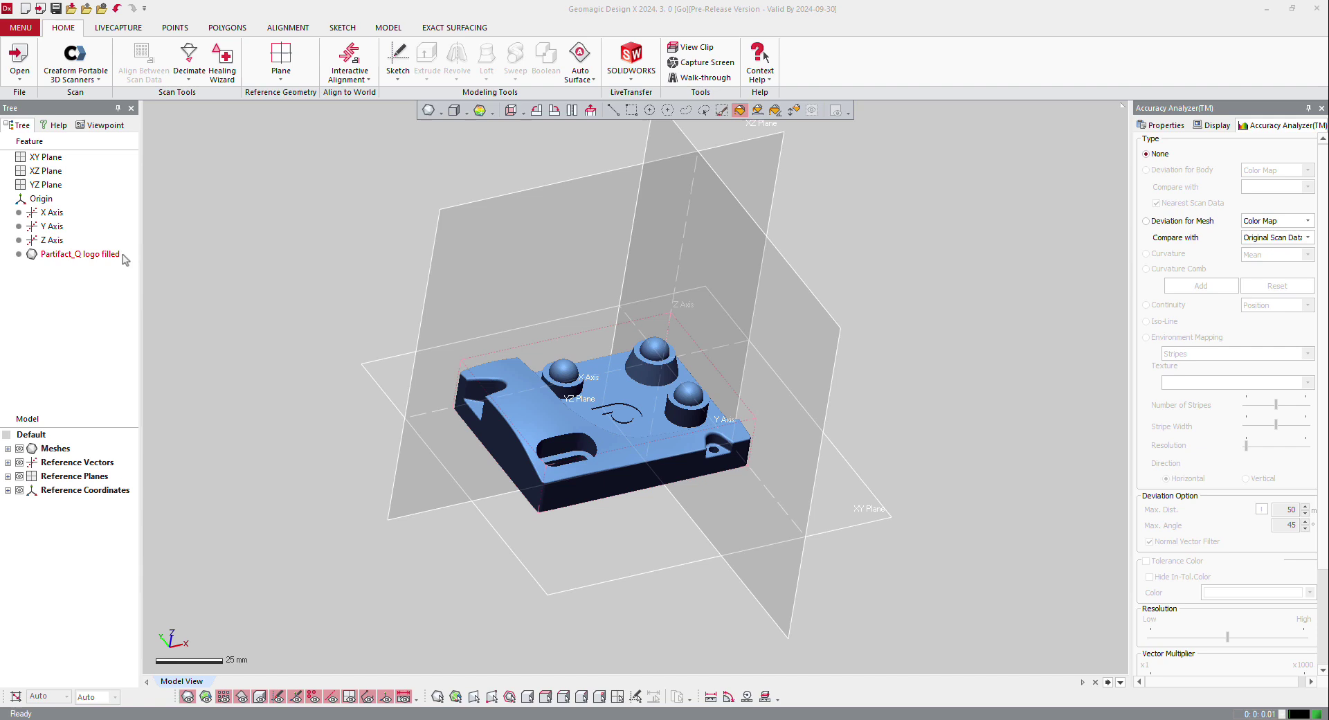
# Start a planar mesh sketch of the part with the XY Plane as base plane
pyautogui.click(398, 78)
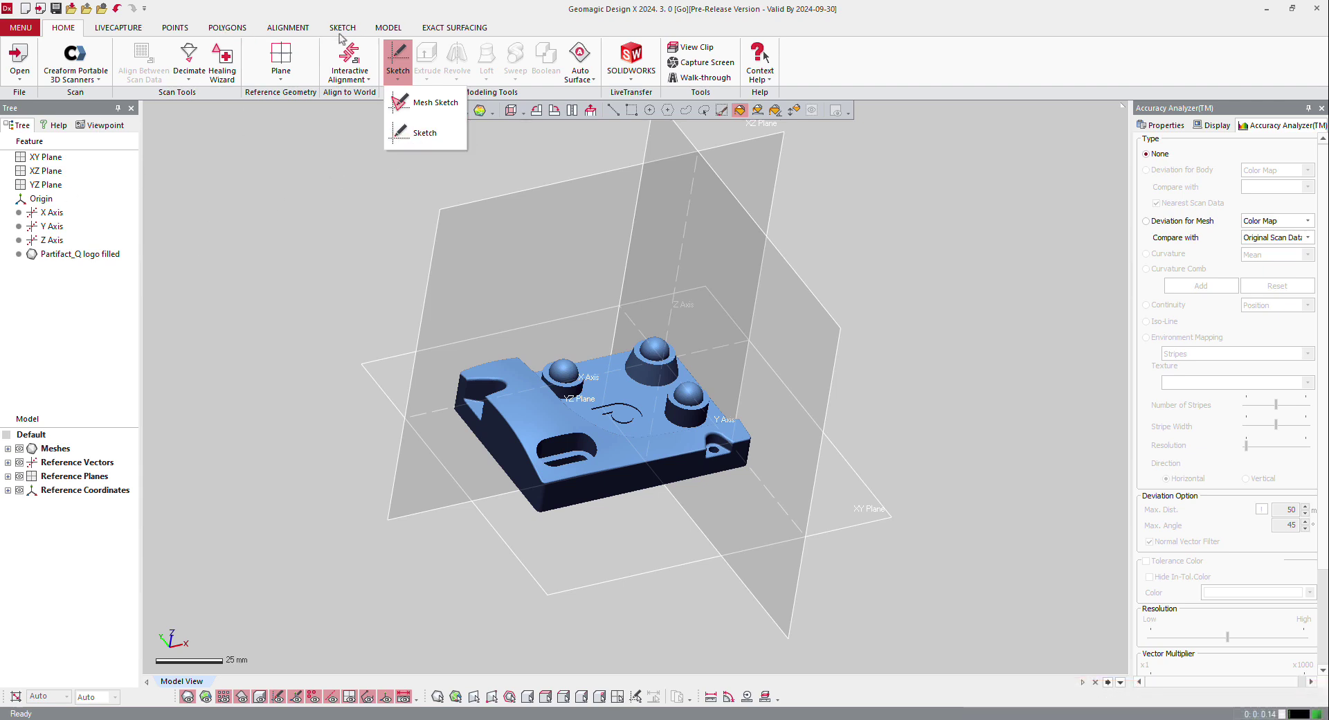
pyautogui.click(342, 27)
pyautogui.click(26, 81)
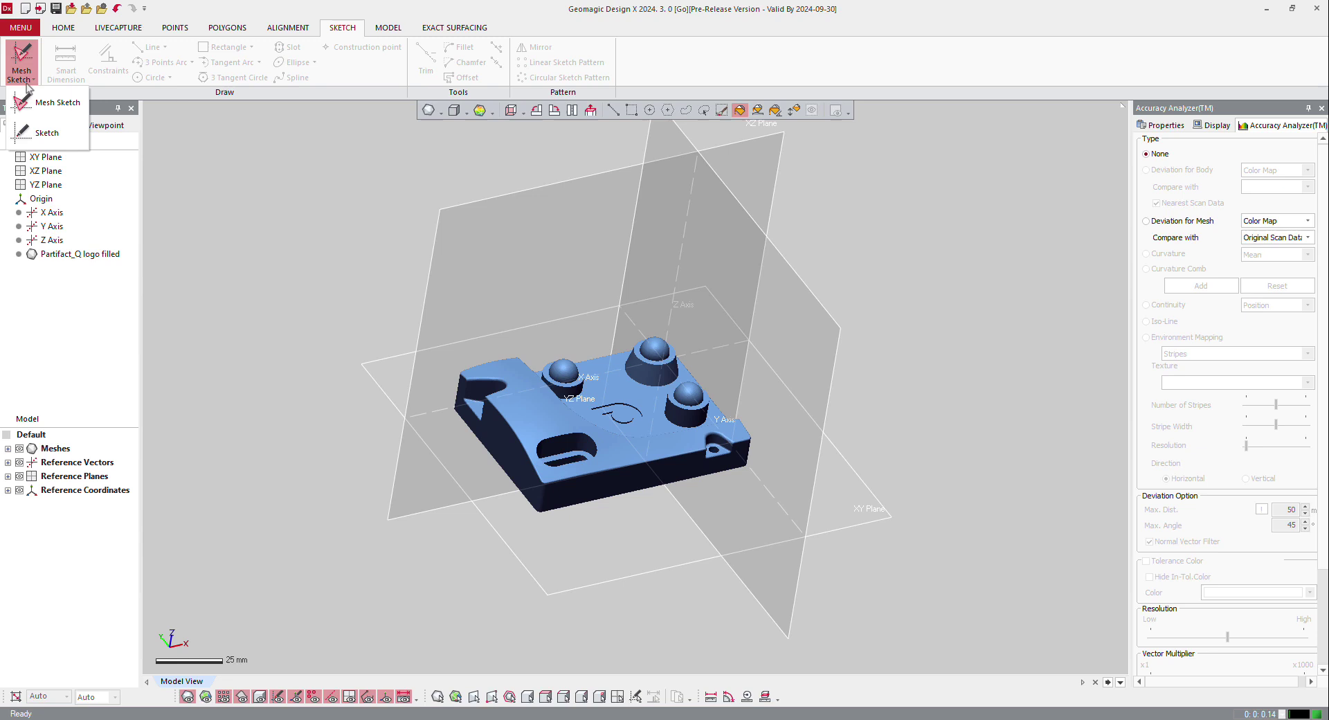
pyautogui.click(34, 94)
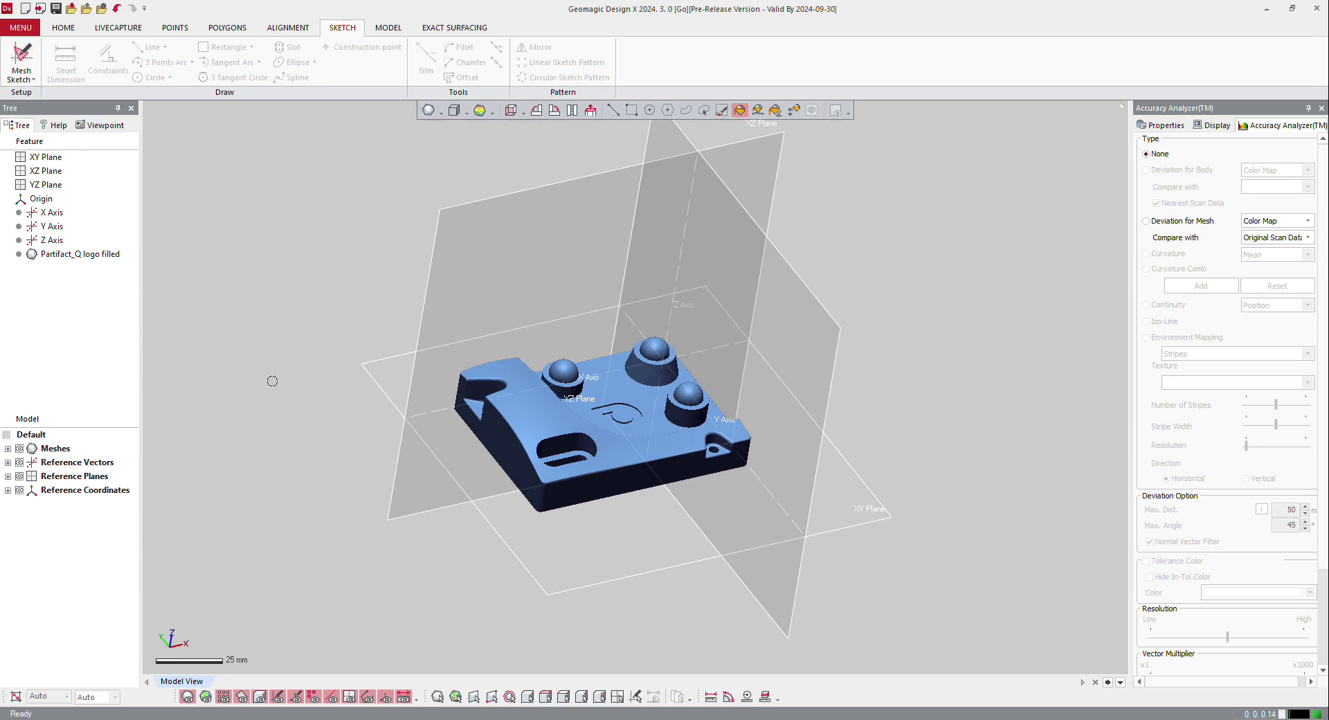
pyautogui.click(613, 110)
pyautogui.click(362, 379)
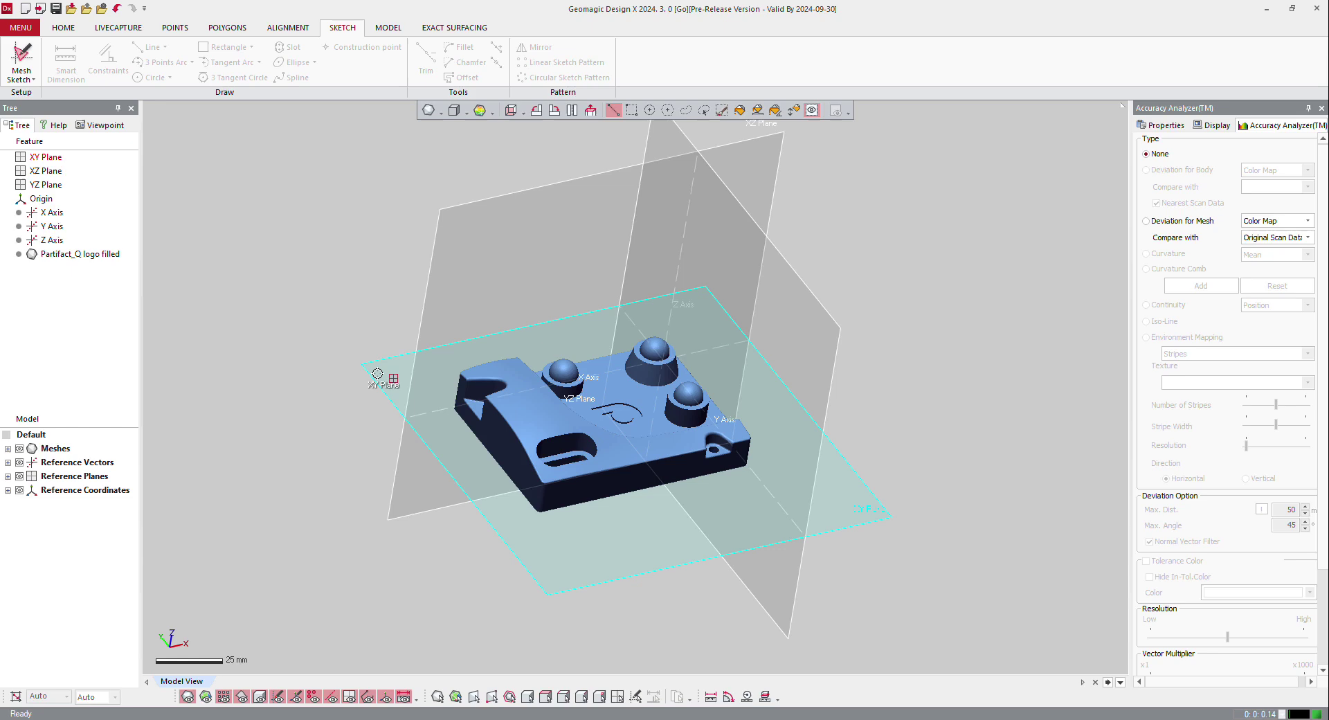
pyautogui.rightClick(376, 371)
pyautogui.click(394, 339)
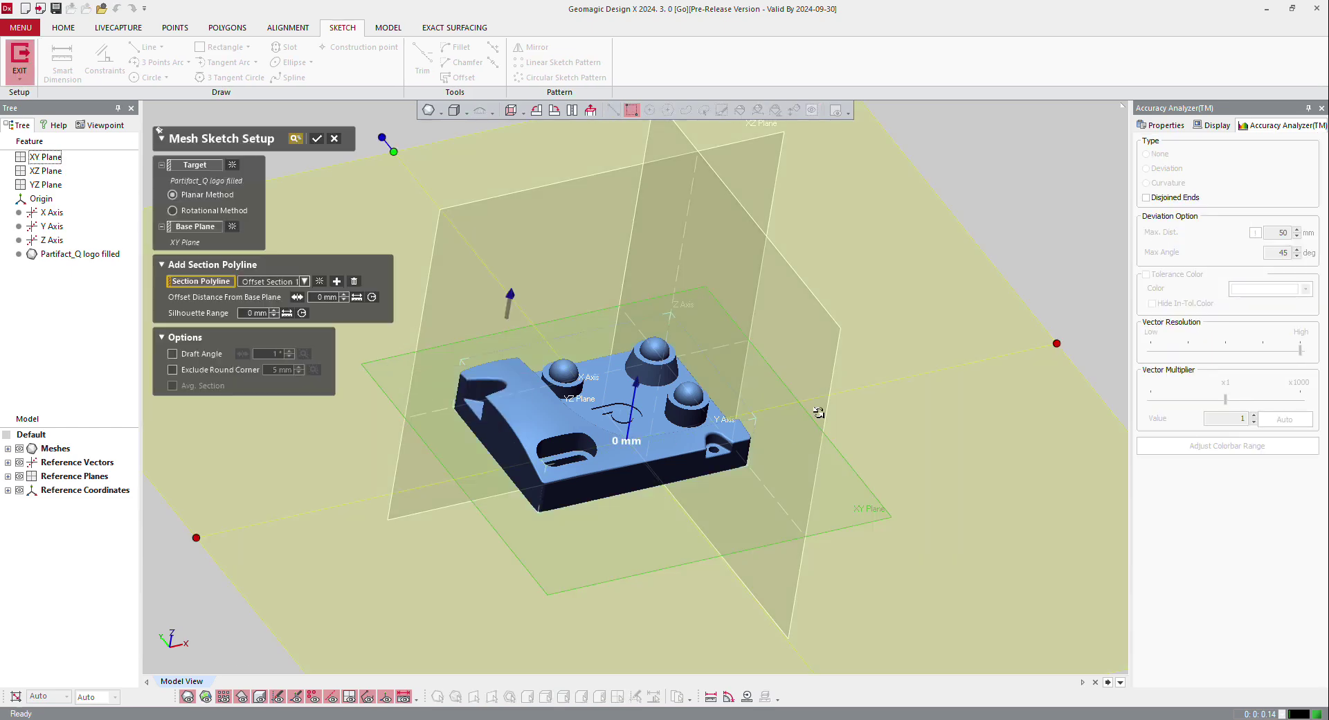
# Offset the section polyline 2.5 mm from the base plane and accept the mesh sketch setup
pyautogui.scroll(1, 557, 459)
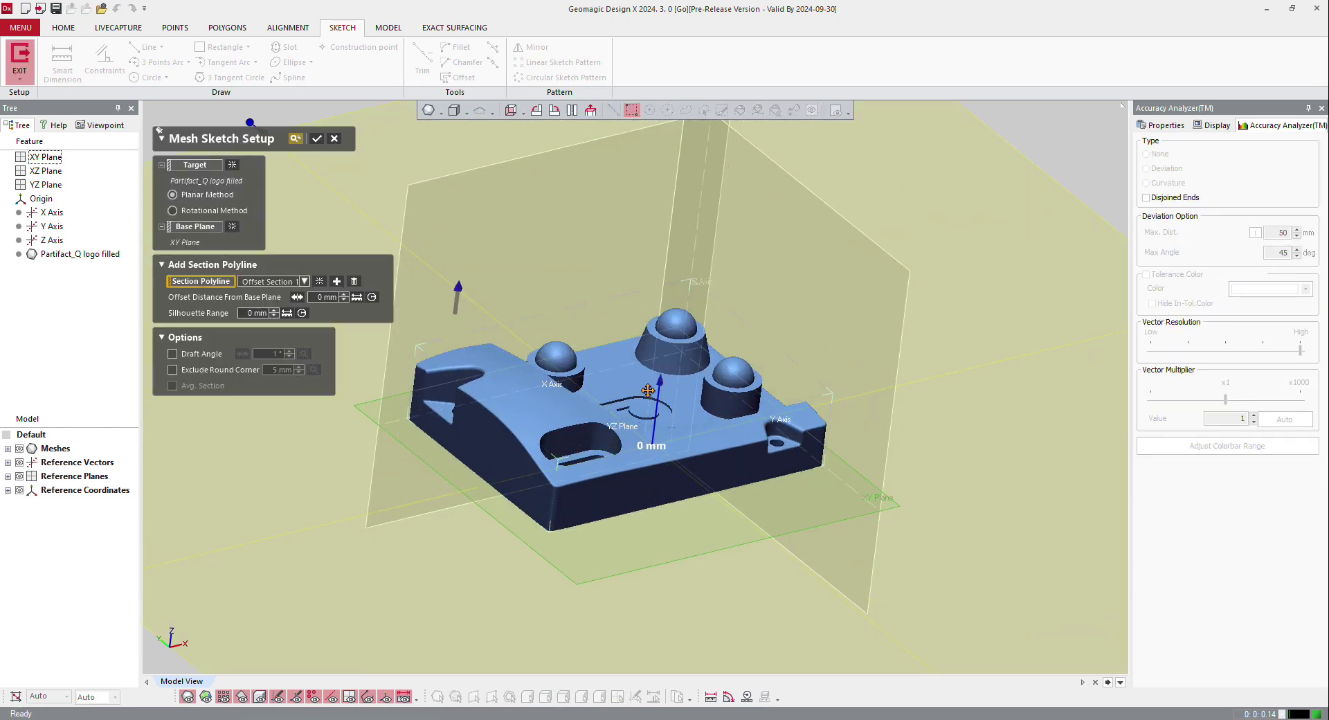
pyautogui.moveTo(661, 386)
pyautogui.mouseDown()
pyautogui.moveTo(659, 359)
pyautogui.moveTo(652, 375)
pyautogui.mouseUp()
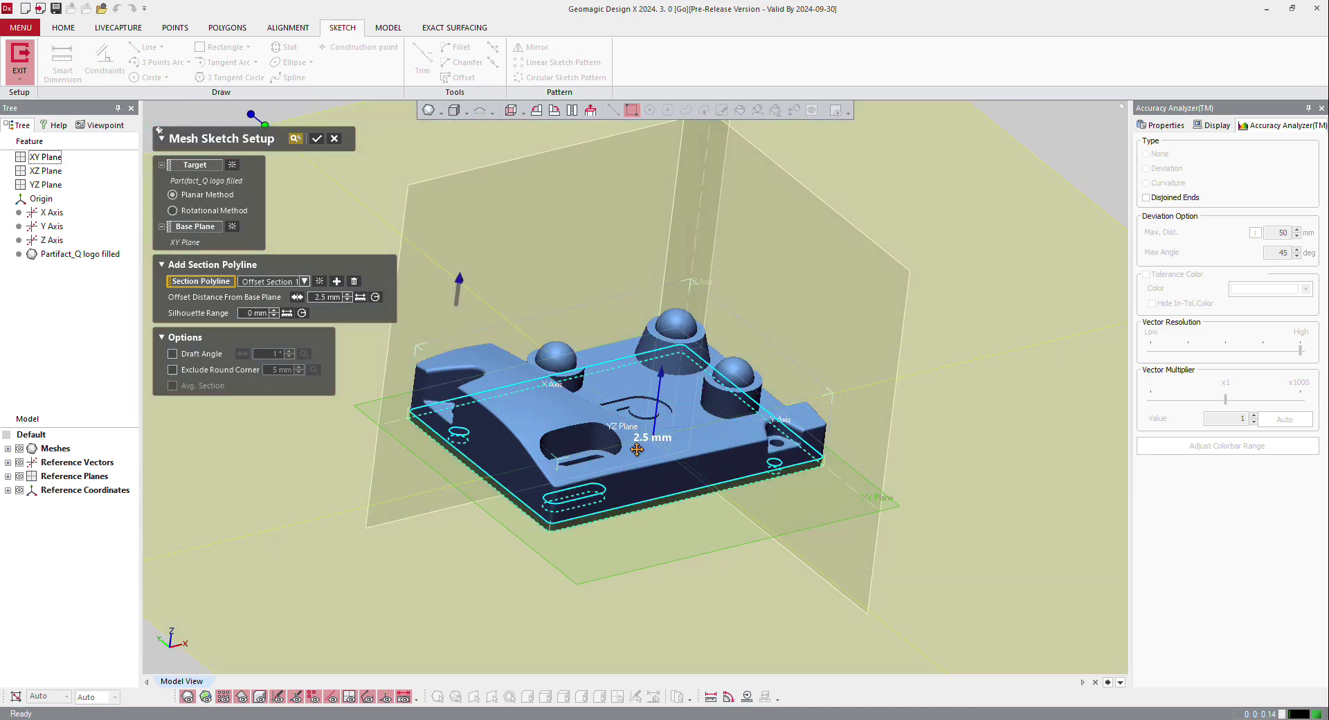
pyautogui.scroll(1, 588, 488)
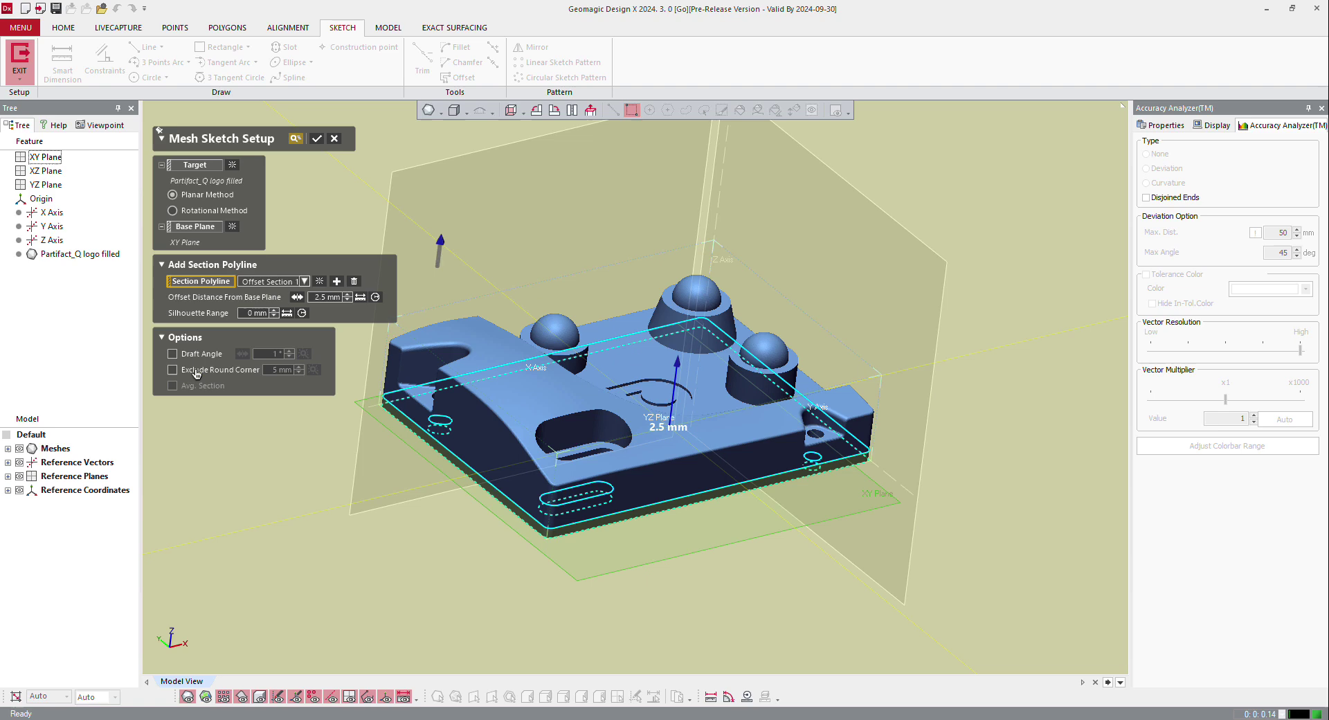
pyautogui.click(316, 138)
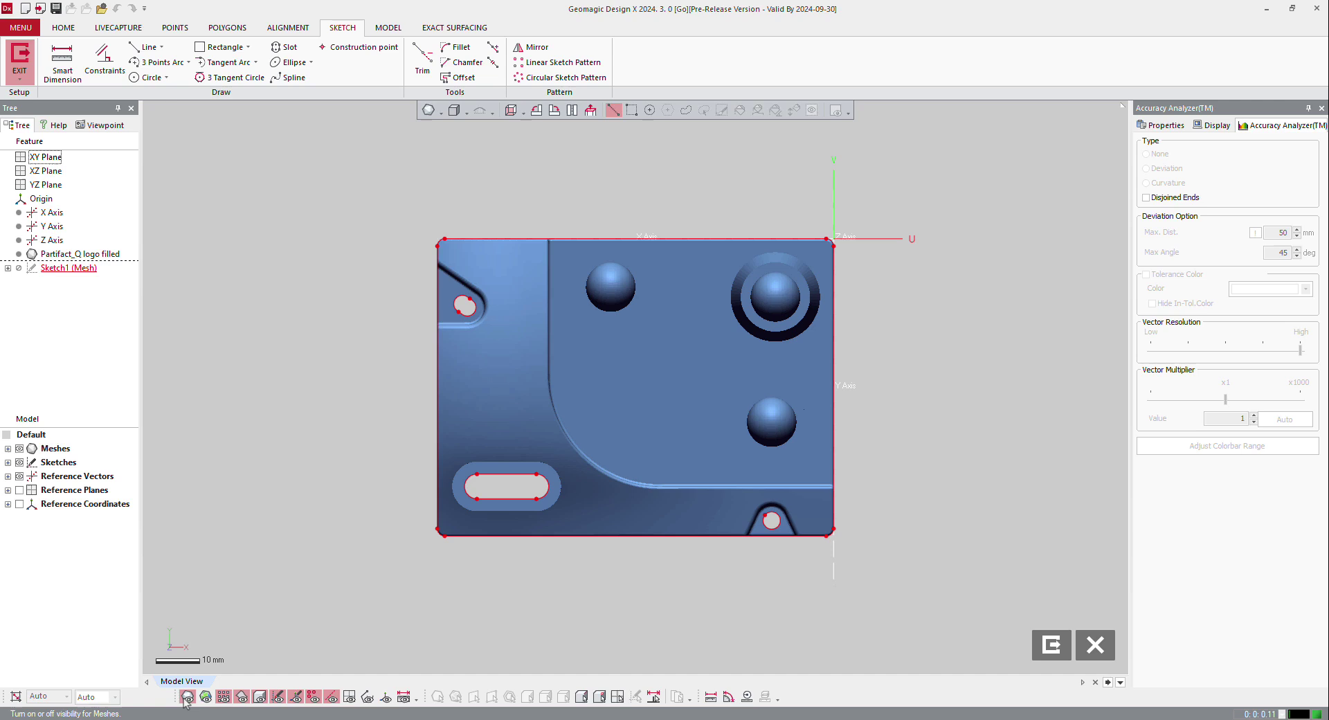
# Hide the mesh and fit a rectangle to the straight edges of the outer section polyline
pyautogui.click(185, 697)
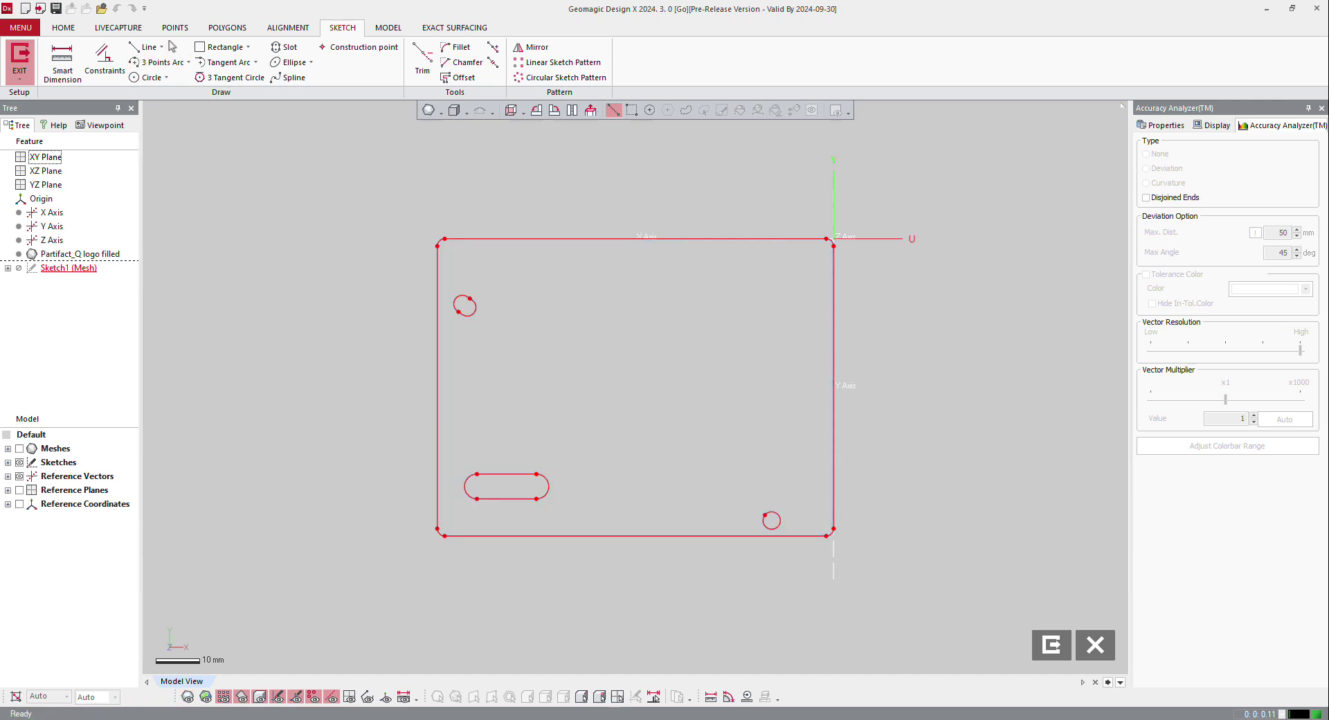
pyautogui.click(207, 48)
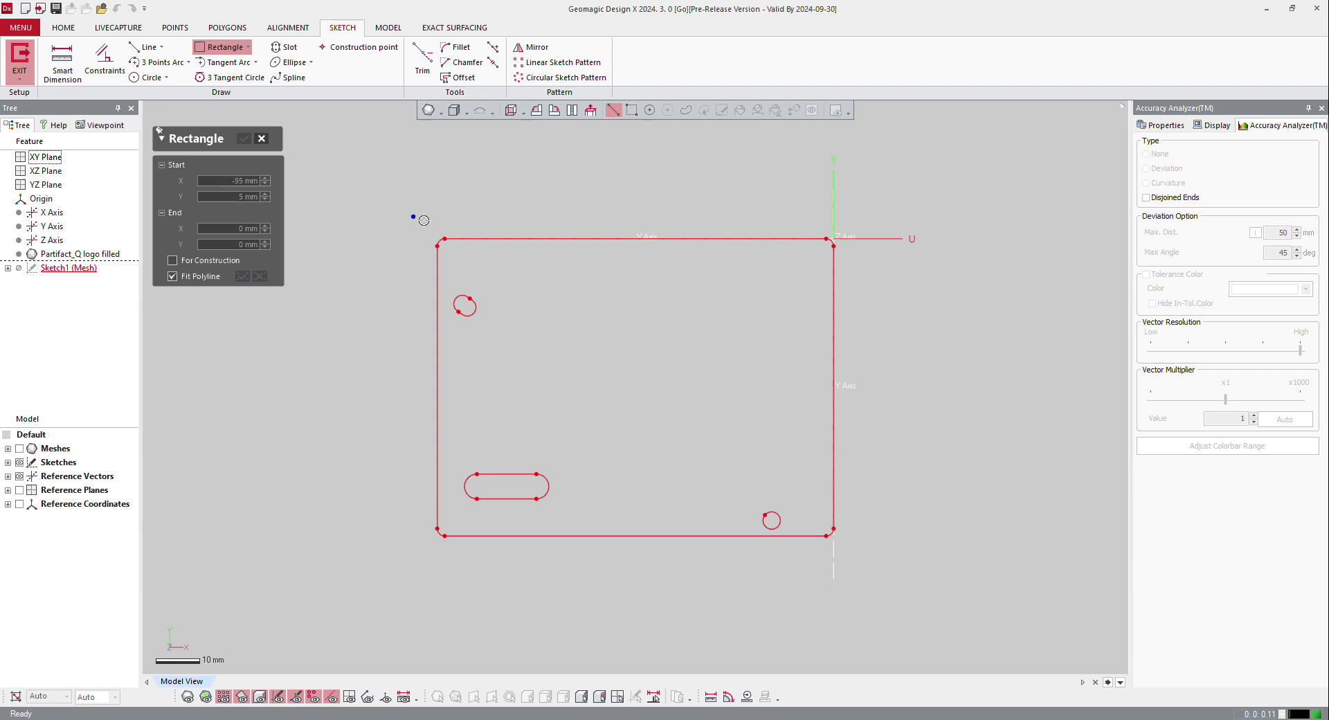
pyautogui.click(438, 270)
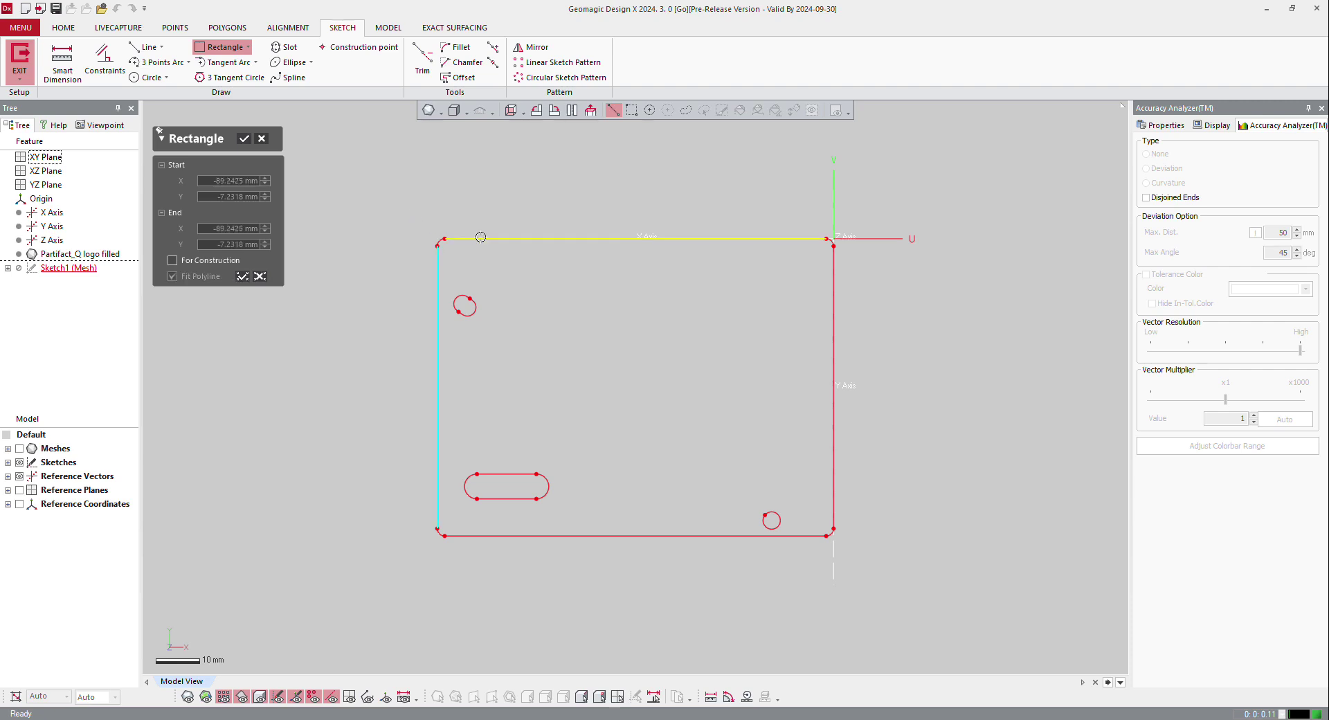
pyautogui.click(834, 298)
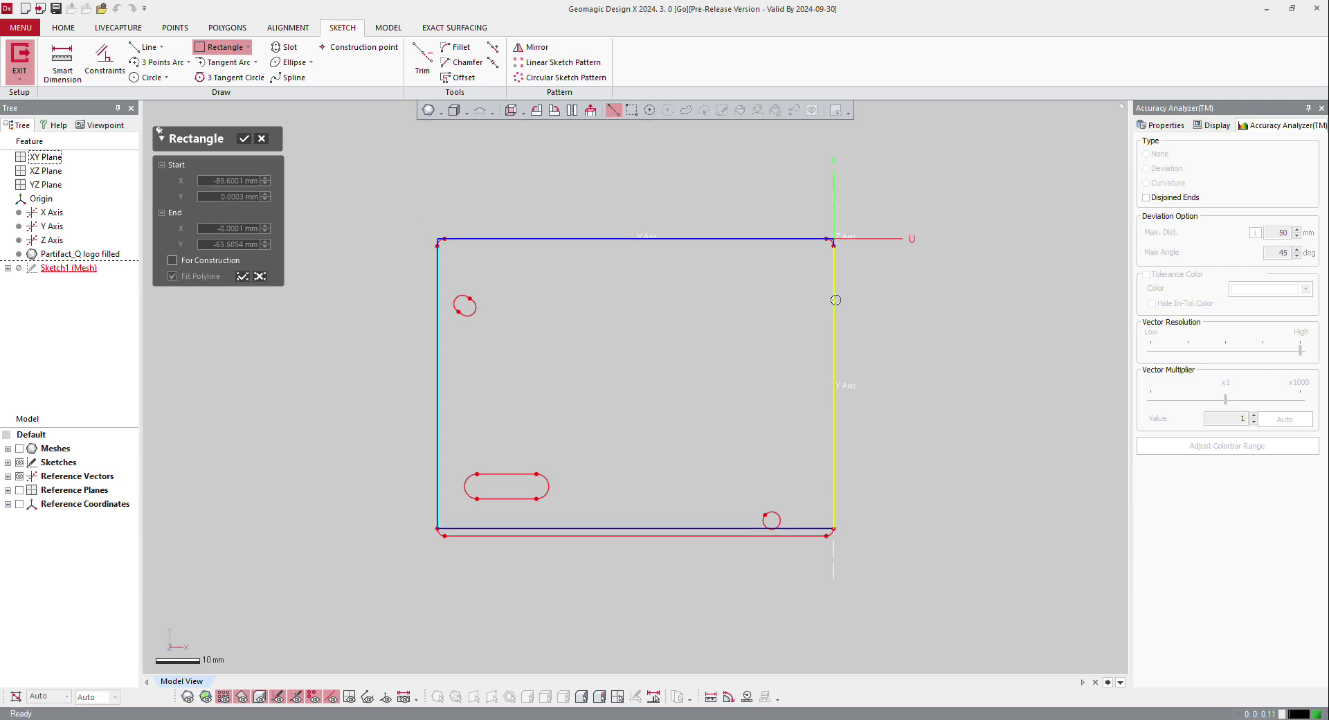
pyautogui.click(745, 539)
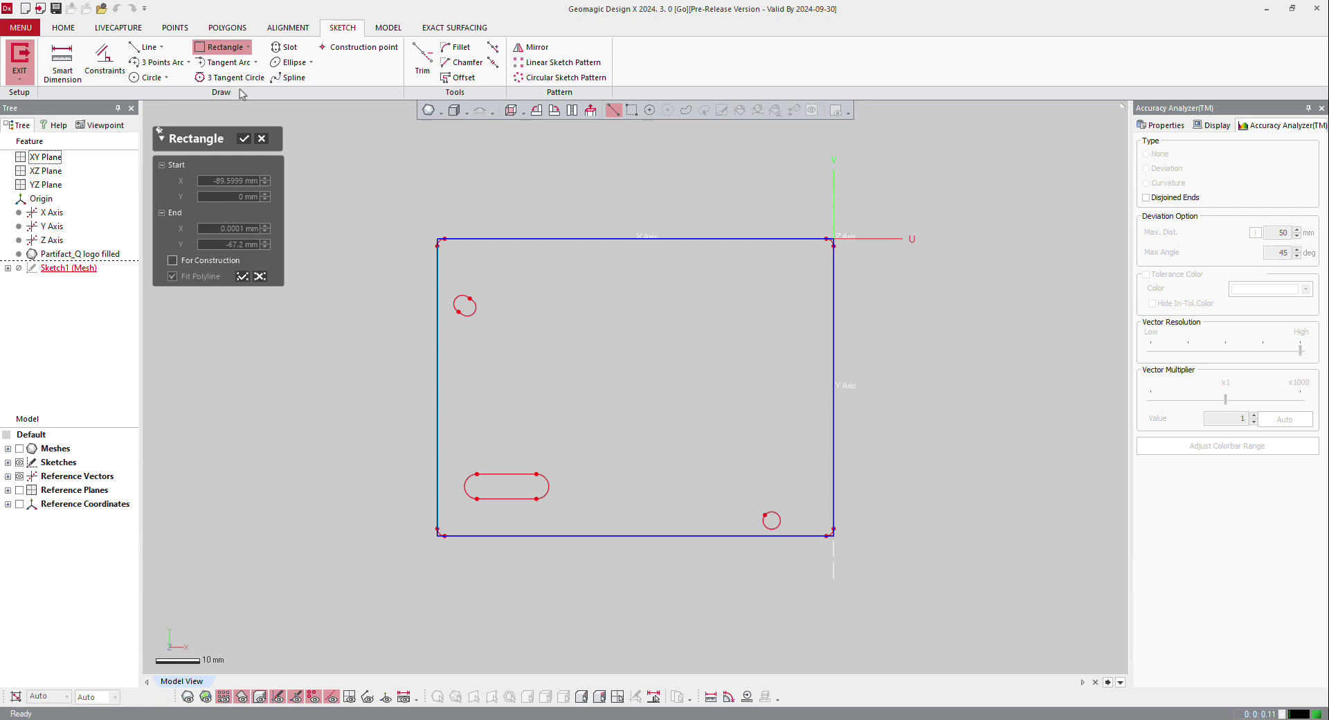
pyautogui.click(242, 139)
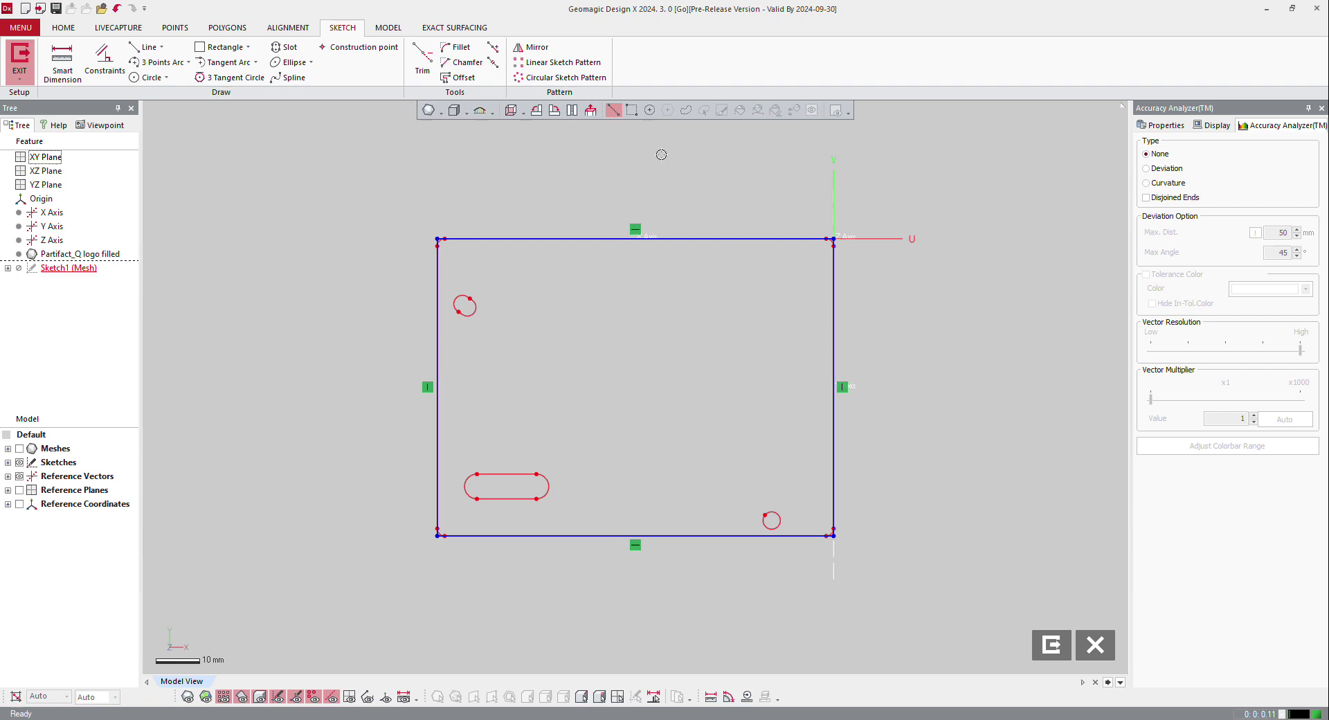
# Dimension the rectangle's height and width with Smart Dimension, keeping the rounding at 0.1
pyautogui.click(67, 61)
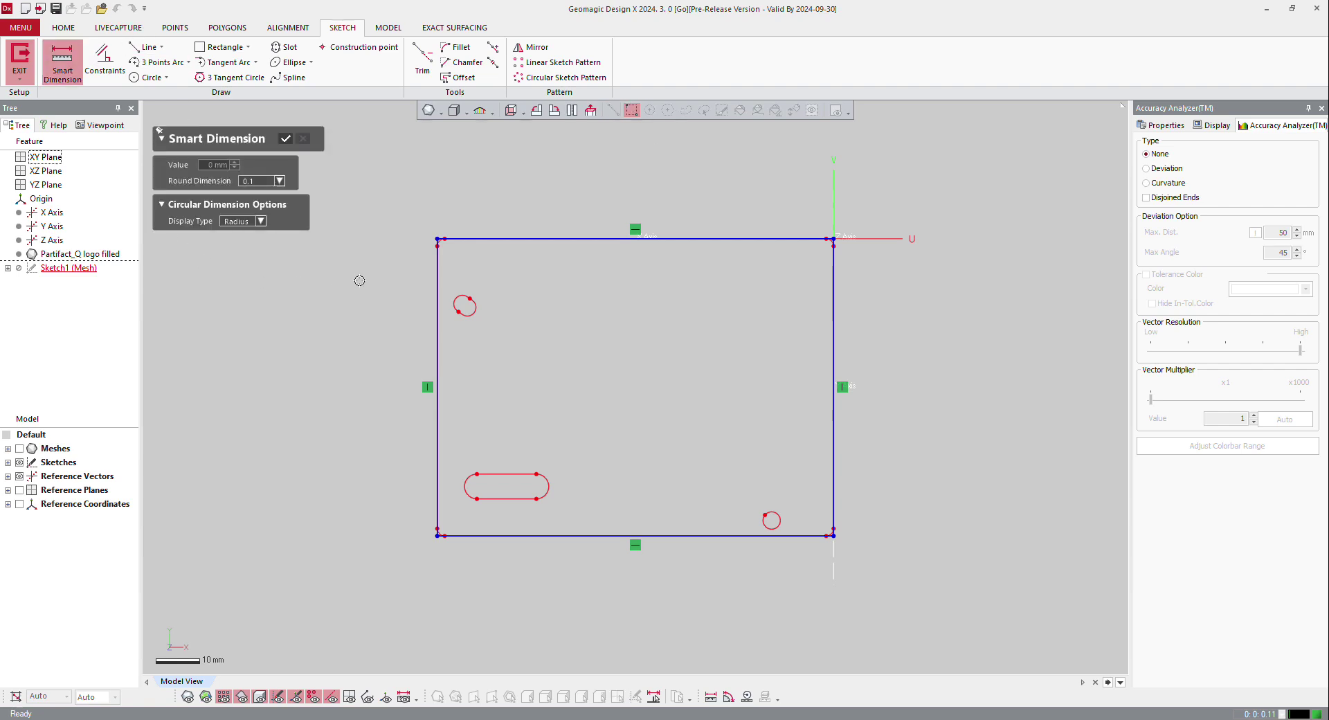
pyautogui.click(436, 294)
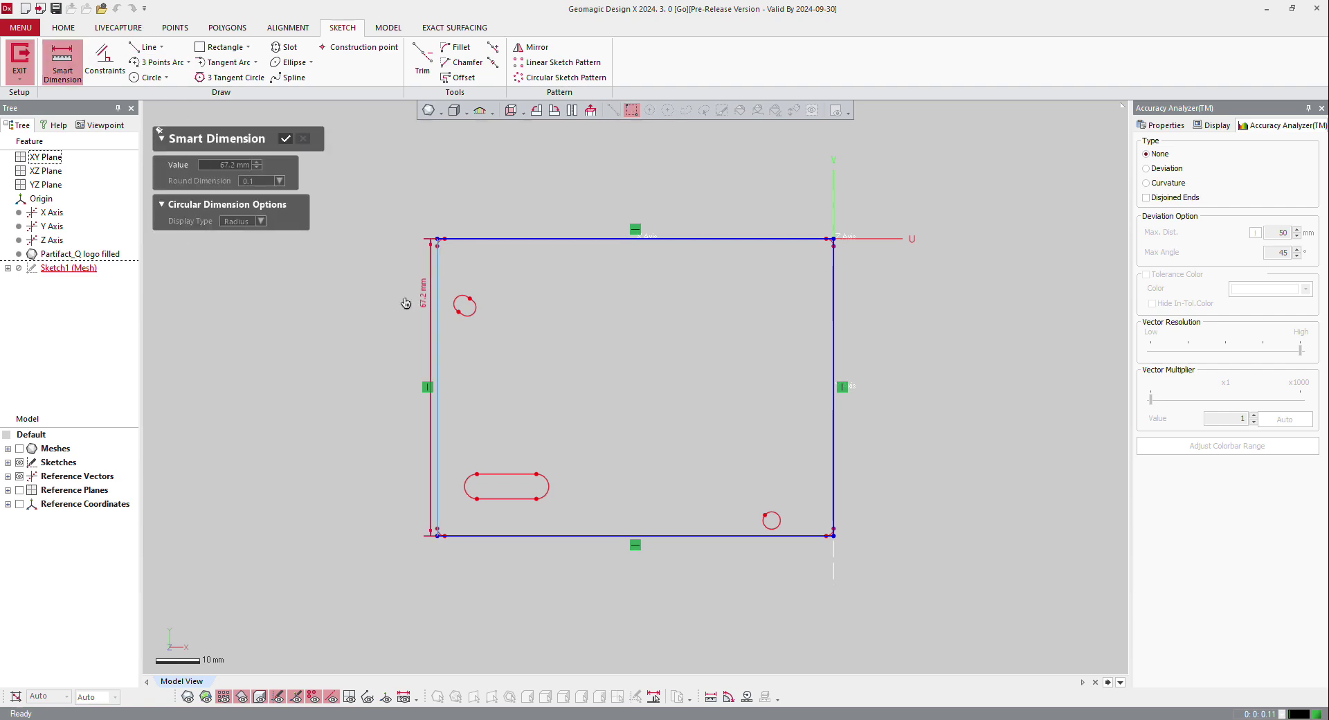
pyautogui.click(375, 347)
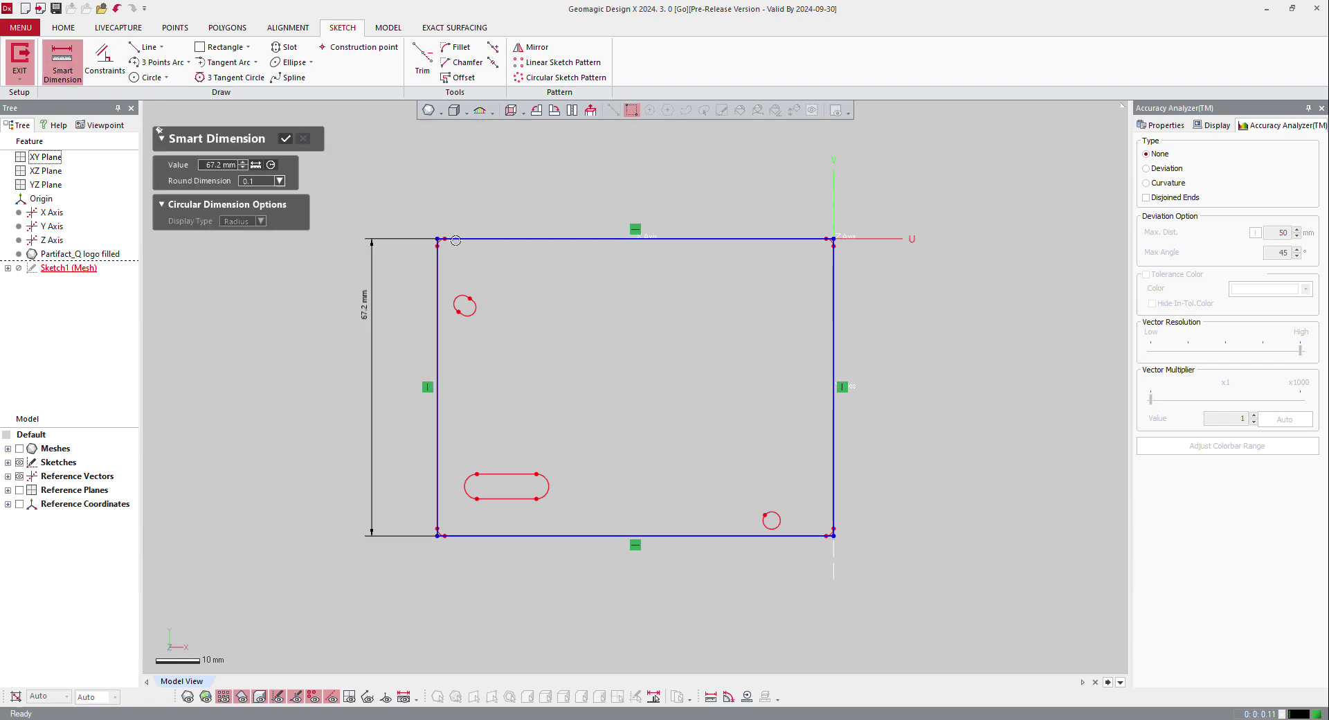
pyautogui.click(267, 183)
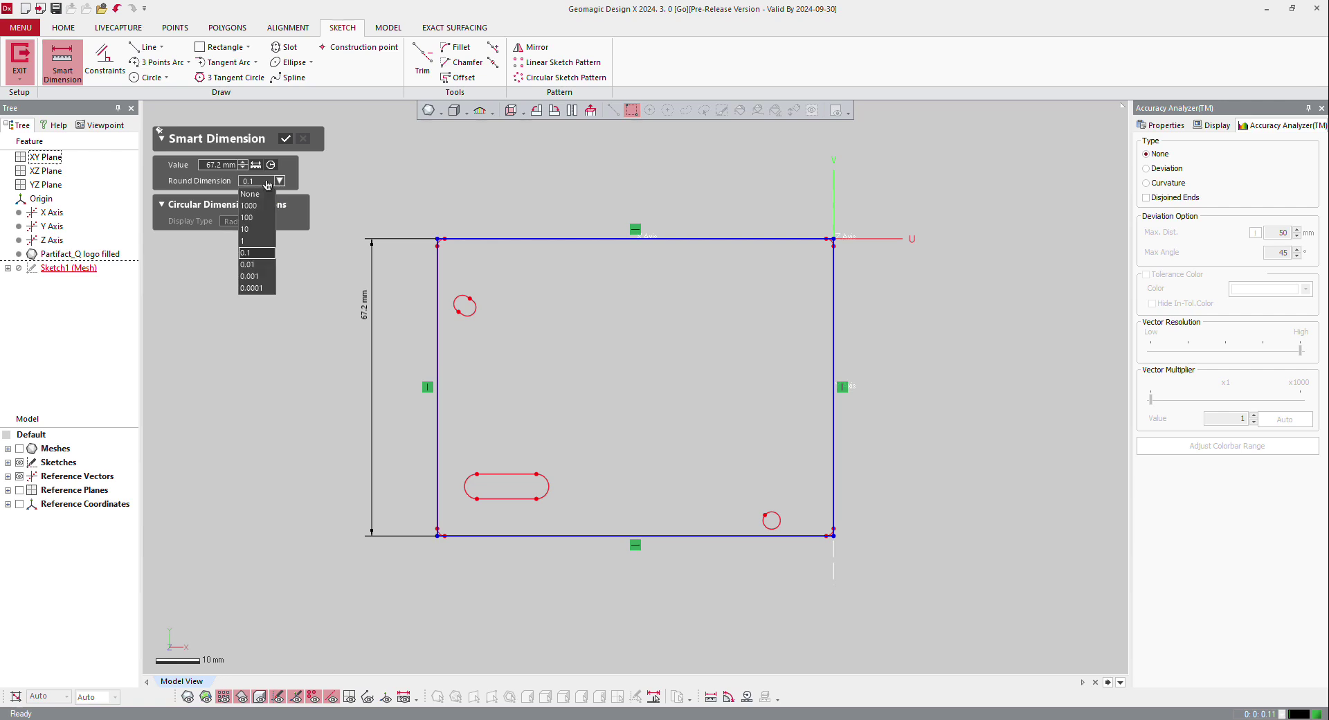
pyautogui.click(268, 182)
pyautogui.click(615, 238)
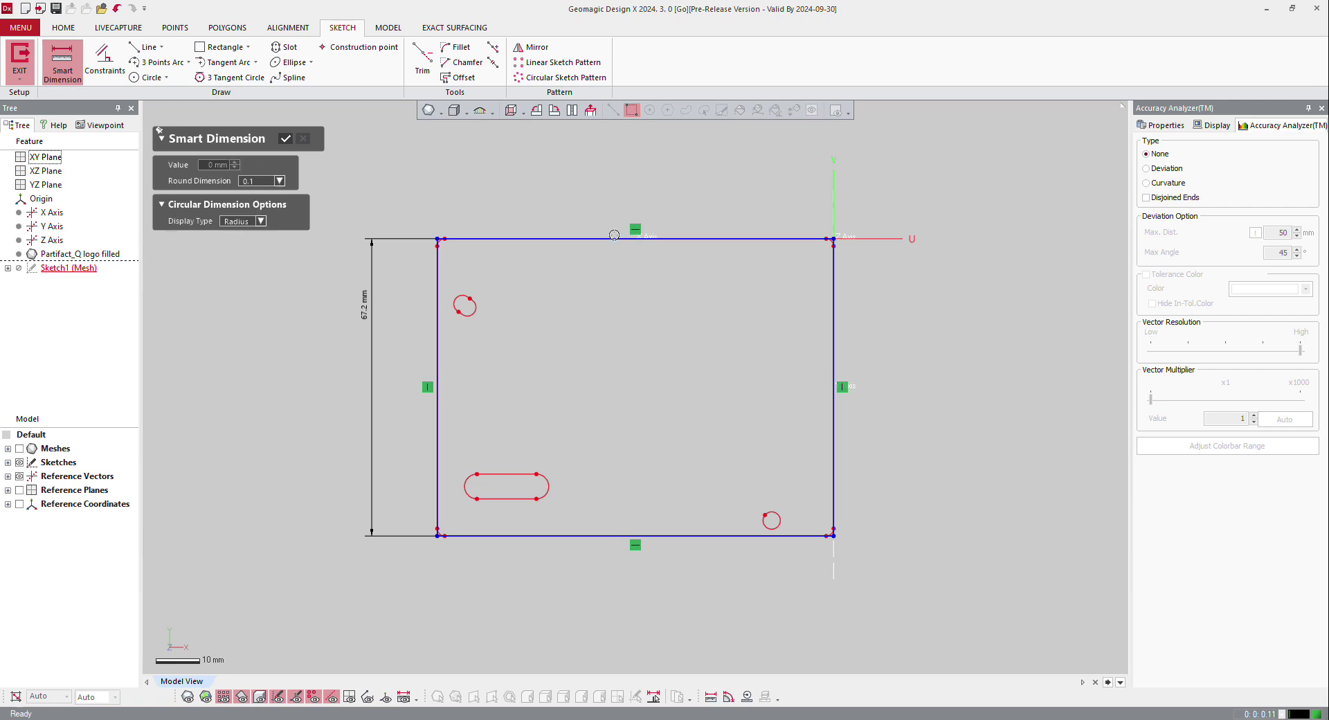
pyautogui.click(627, 188)
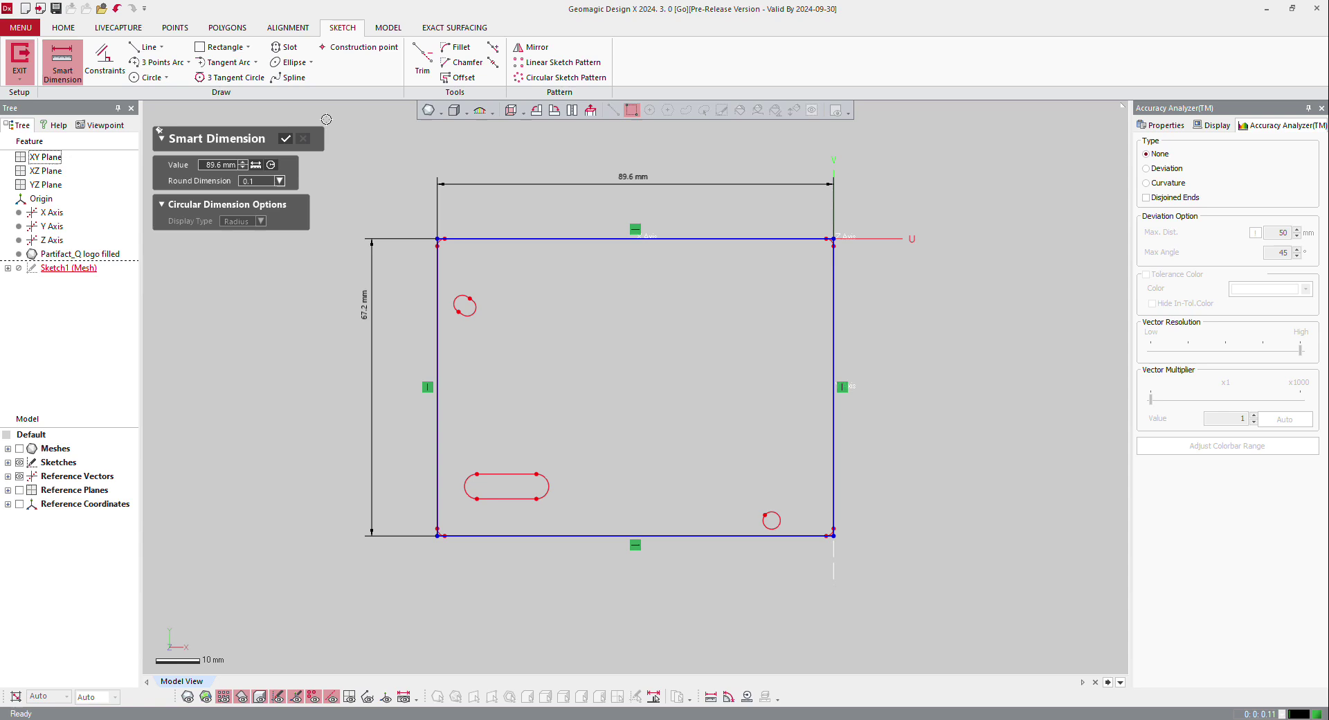
pyautogui.click(286, 139)
# Attach the rectangle's upper-right corner to the sketch origin
pyautogui.scroll(2, 786, 193)
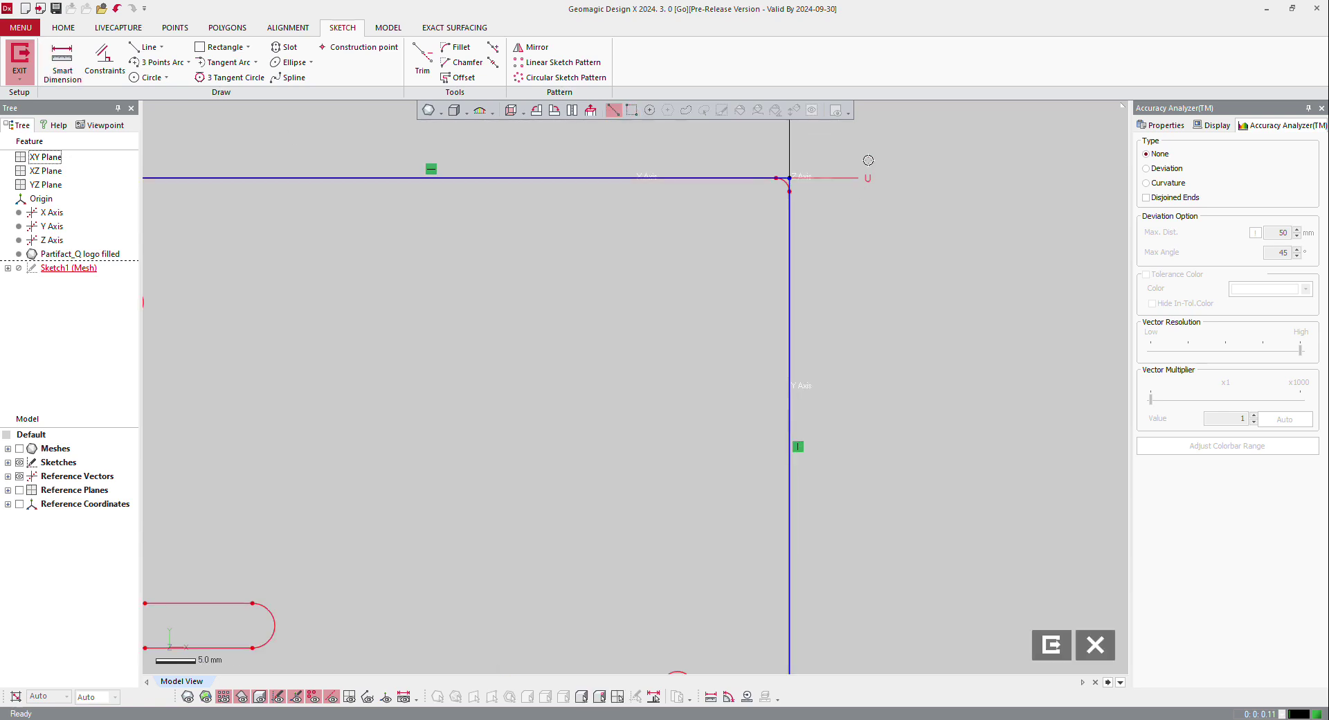
pyautogui.scroll(4, 761, 185)
pyautogui.scroll(3, 749, 187)
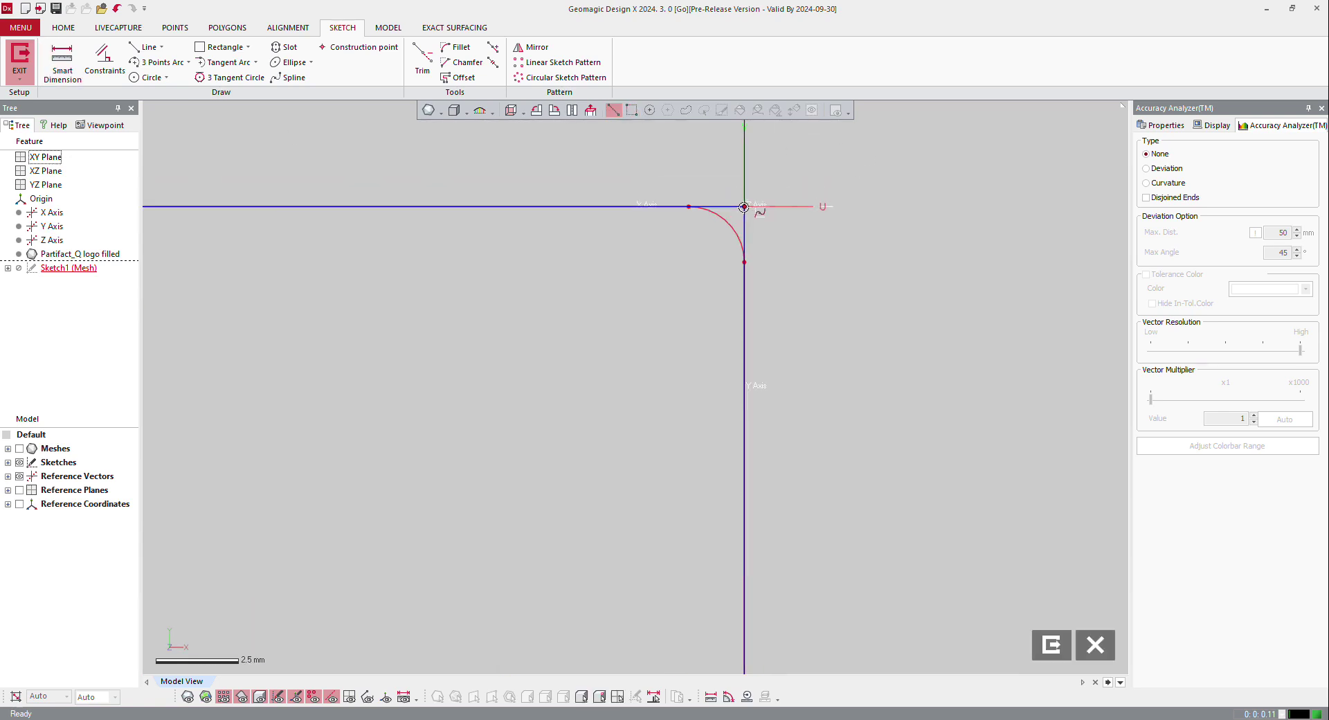
pyautogui.moveTo(744, 206)
pyautogui.mouseDown()
pyautogui.moveTo(728, 212)
pyautogui.moveTo(746, 209)
pyautogui.mouseUp()
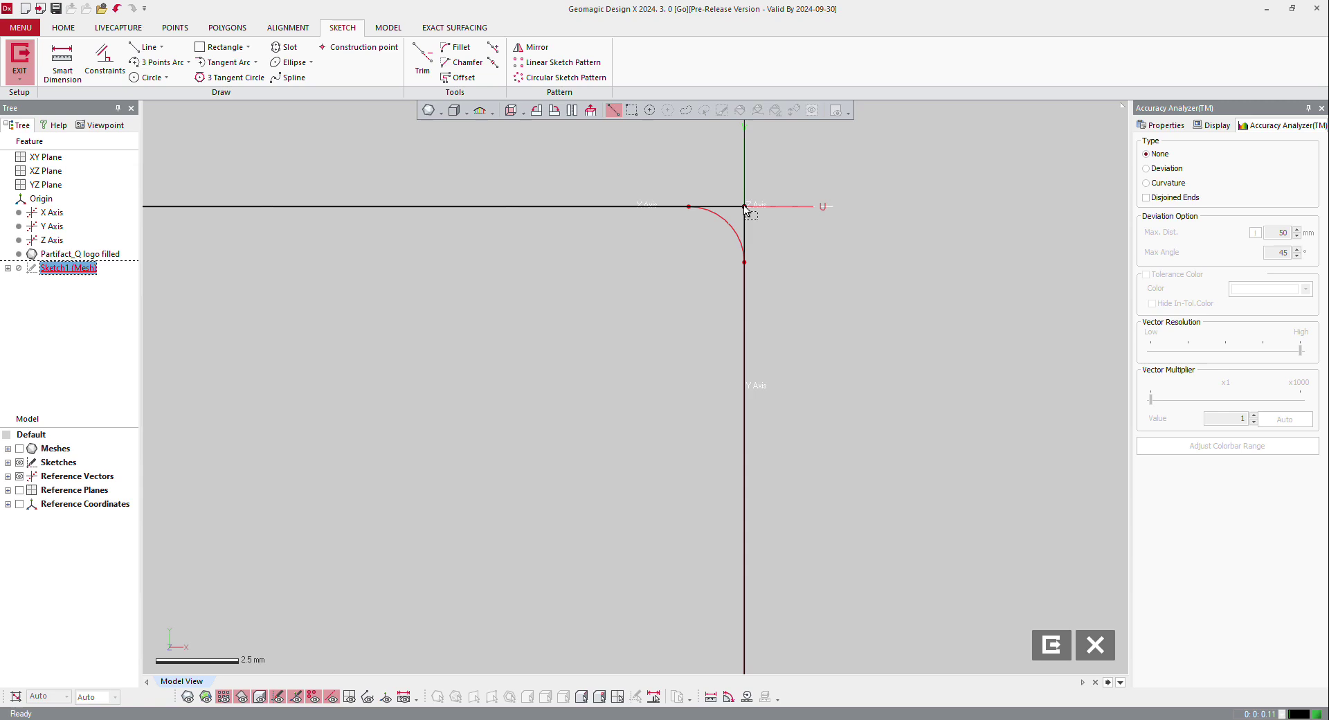
pyautogui.scroll(-8, 812, 239)
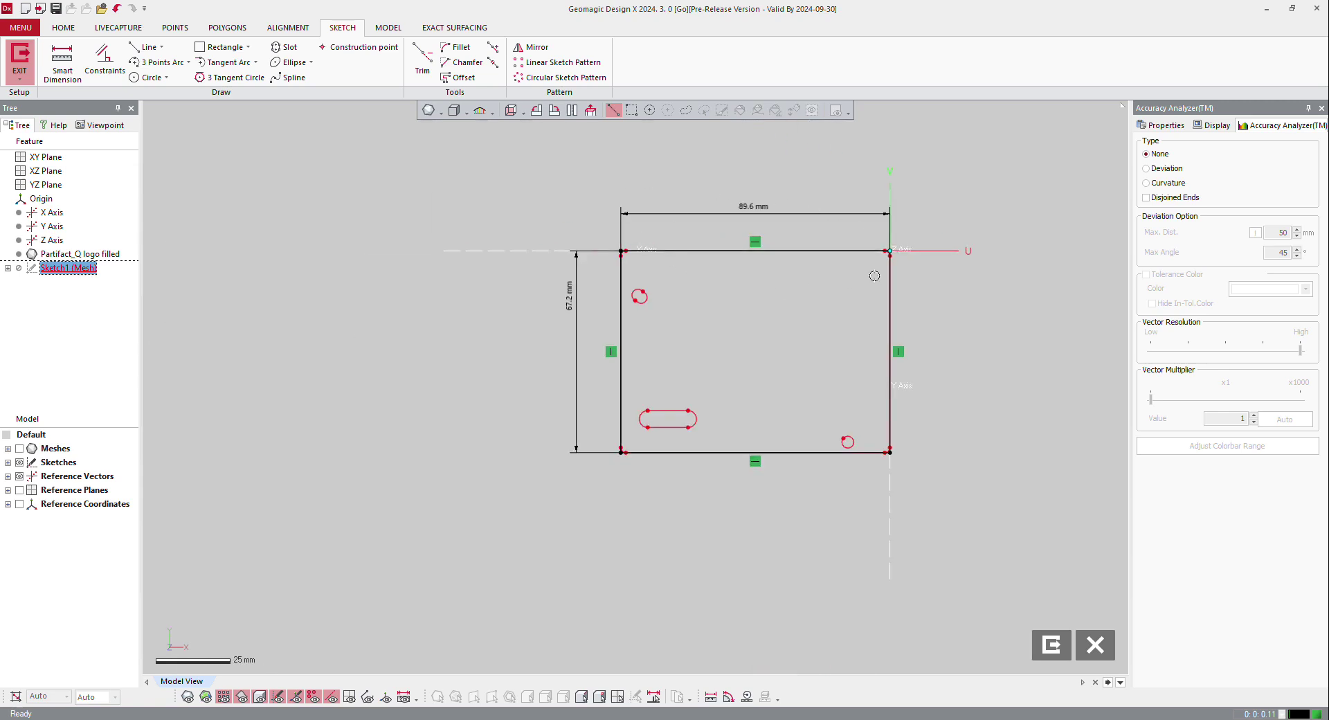
# Fit a slot to the elongated section polyline near the rectangle's lower-left corner
pyautogui.scroll(1, 1038, 189)
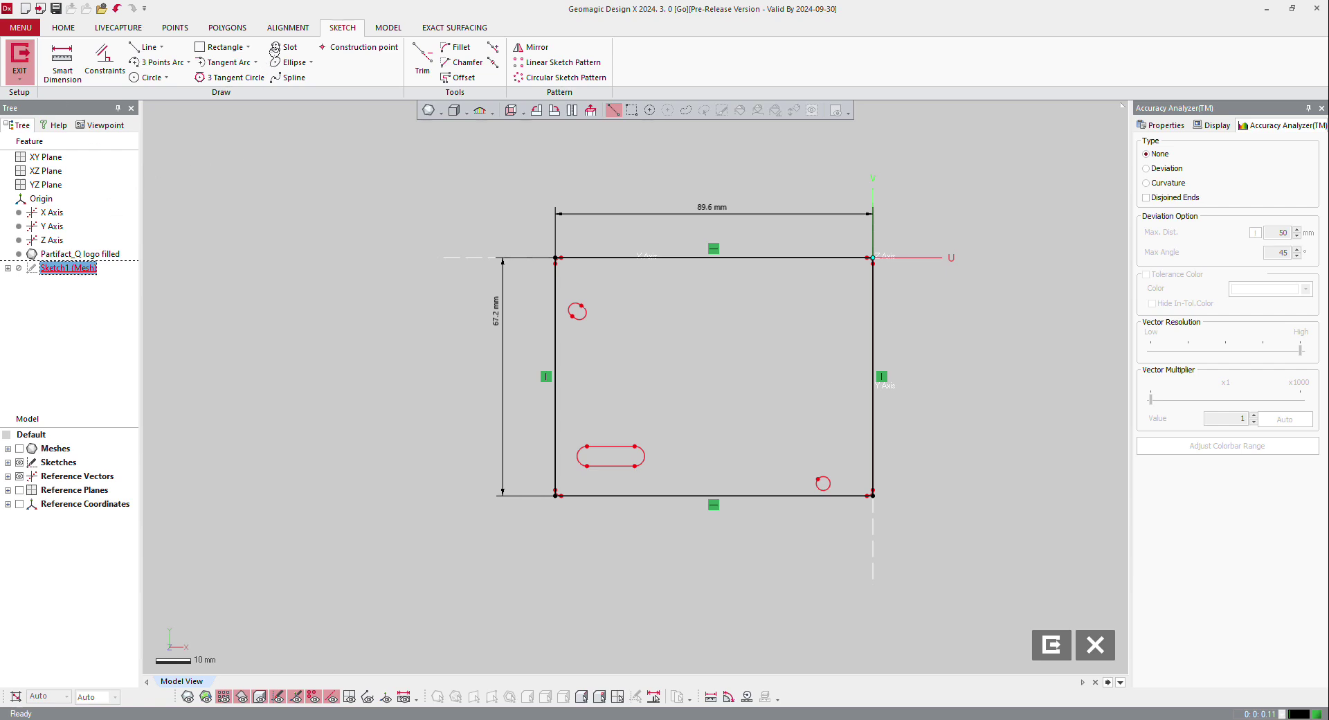
pyautogui.click(275, 47)
pyautogui.click(568, 433)
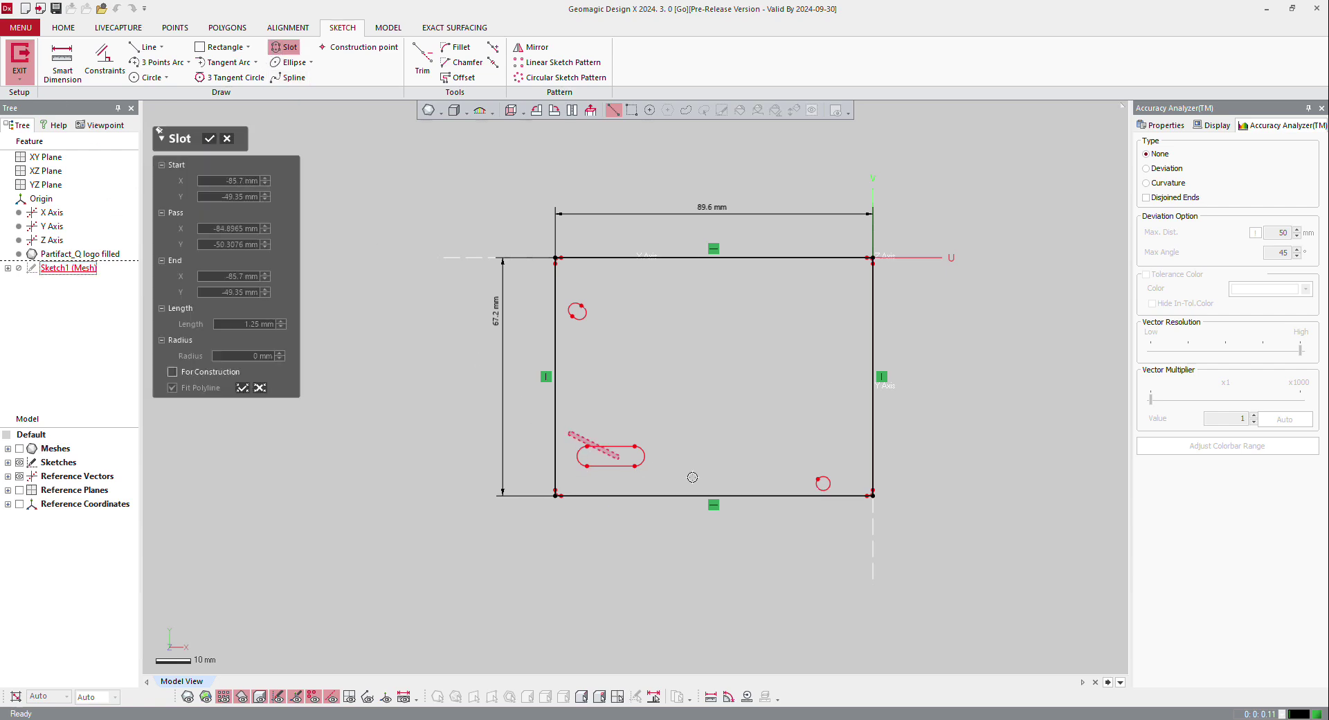
pyautogui.moveTo(692, 477); pyautogui.dragTo(686, 437)
pyautogui.click(630, 110)
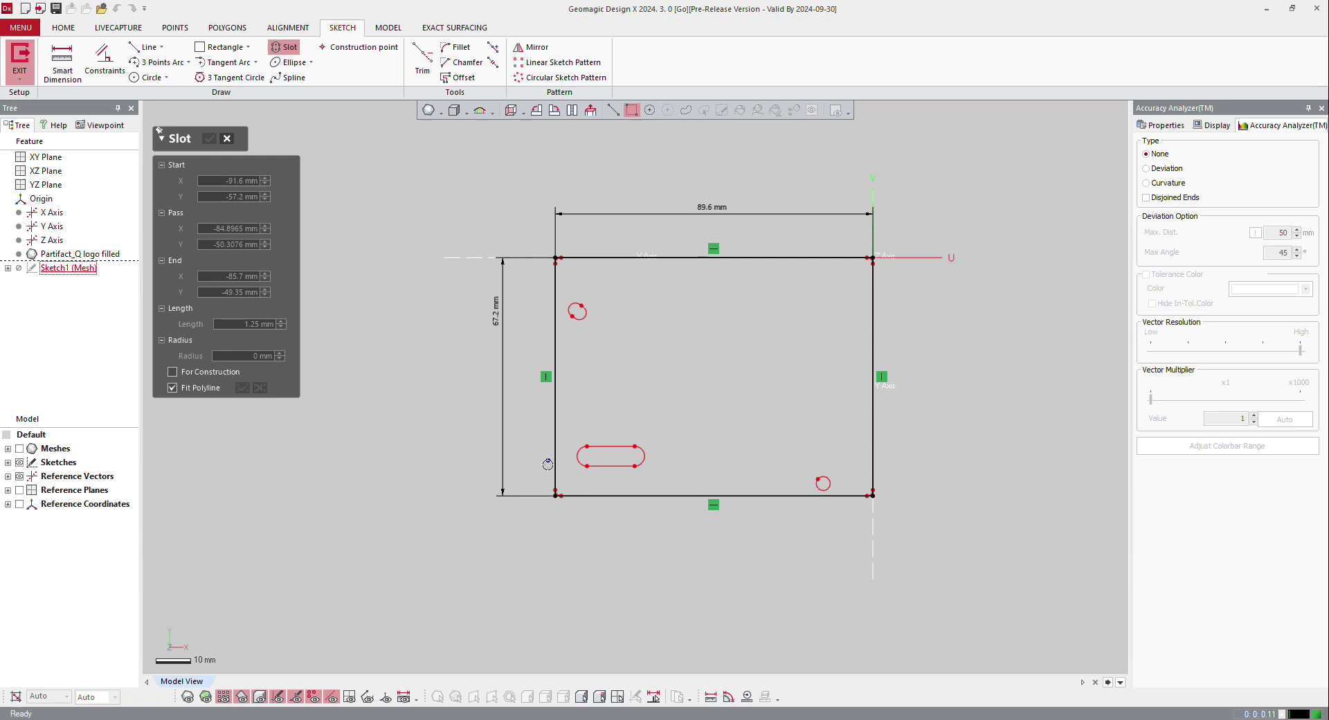
pyautogui.moveTo(567, 434); pyautogui.dragTo(700, 487)
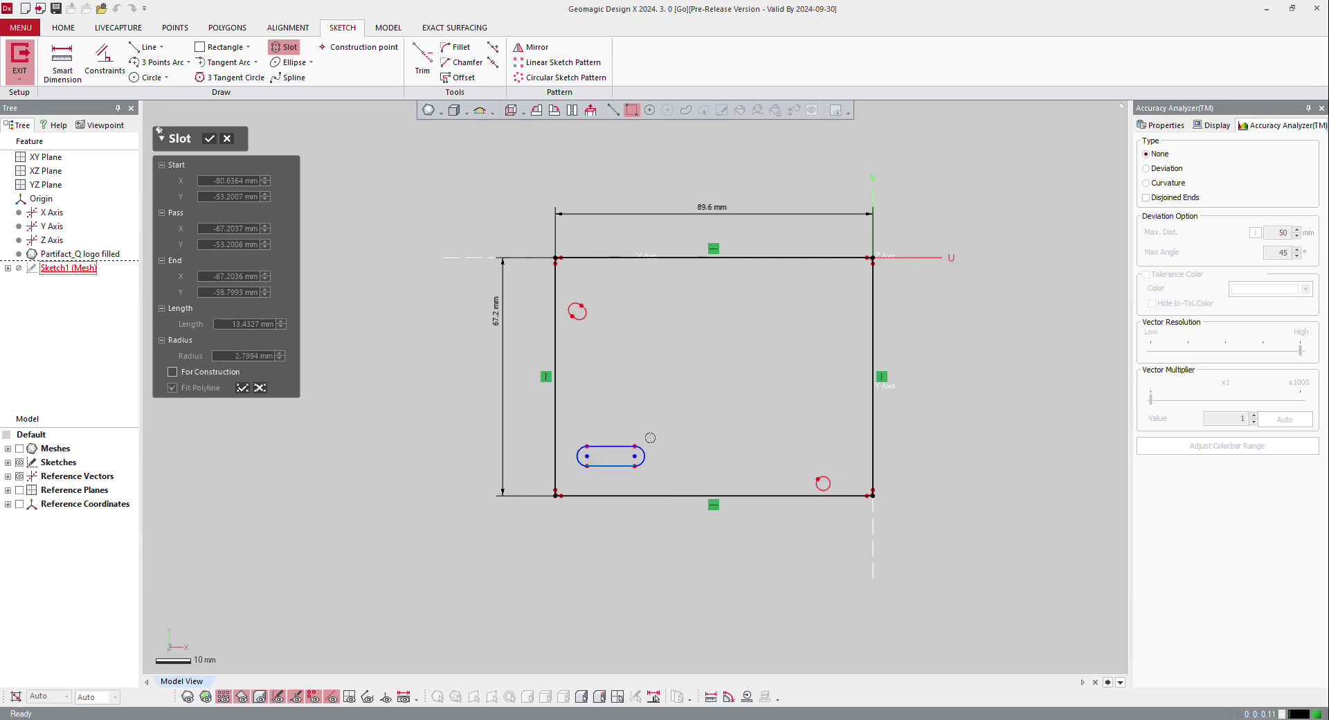
pyautogui.click(209, 138)
# Add a horizontal constraint to the slot's upper straight line
pyautogui.scroll(3, 625, 496)
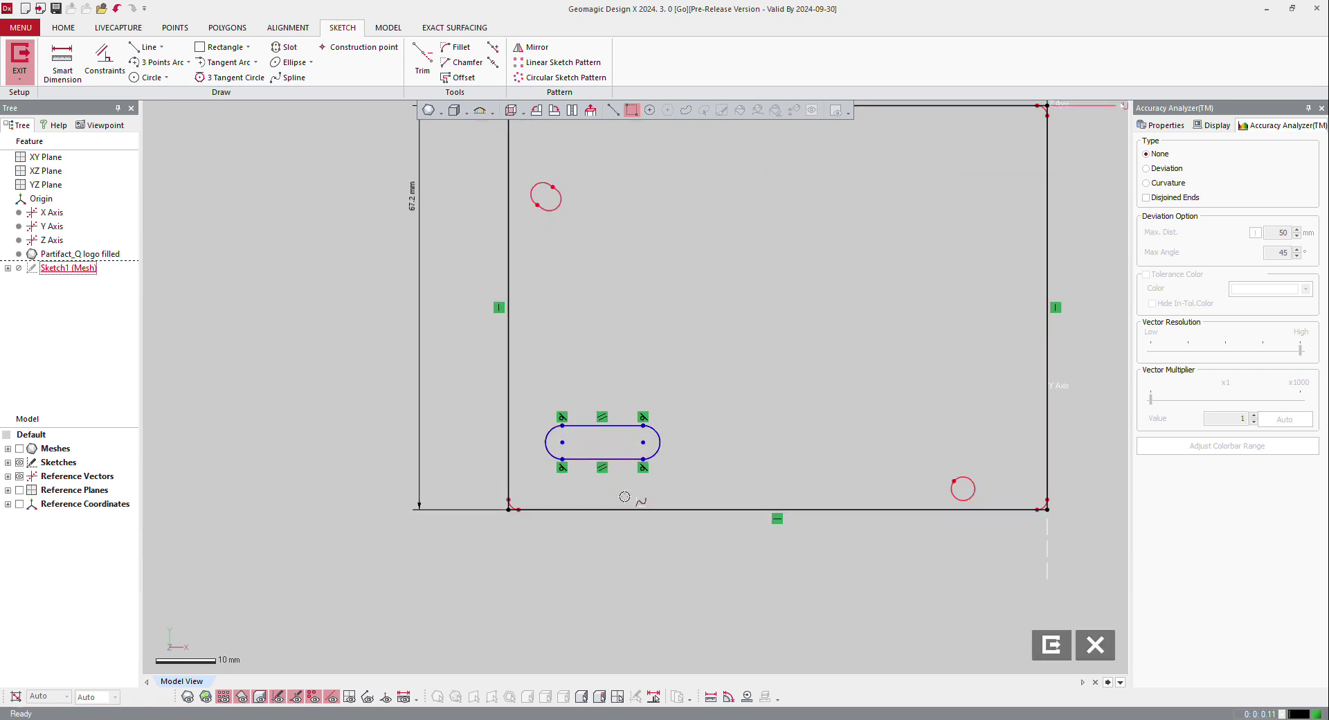
pyautogui.rightClick(614, 426)
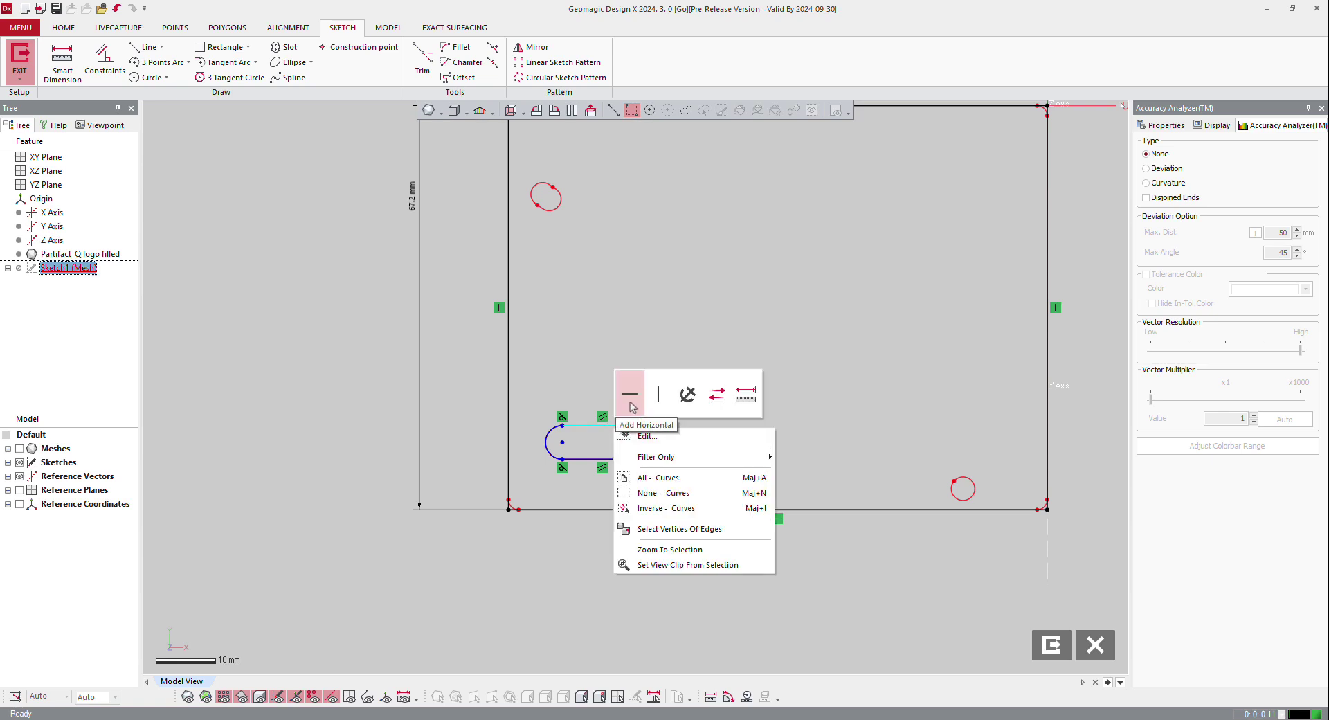
pyautogui.click(632, 406)
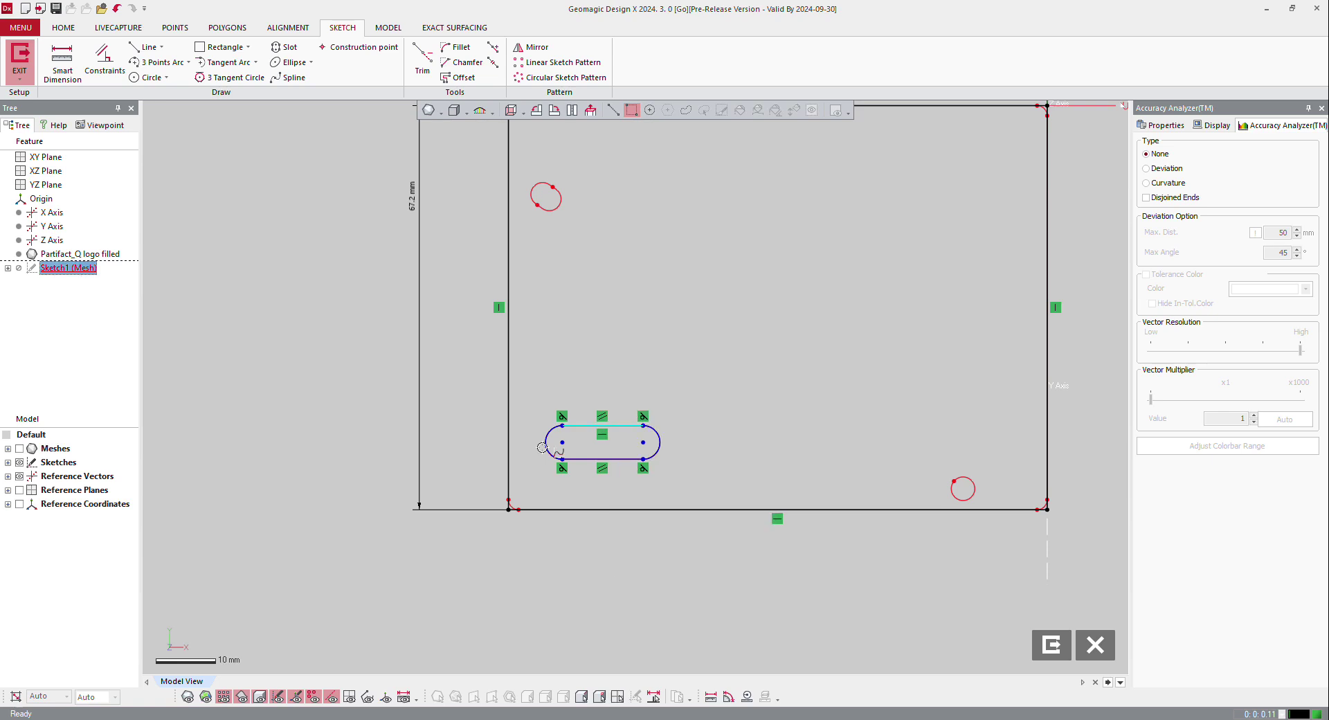
pyautogui.click(320, 435)
# Dimension the horizontal distance between the slot's right arc center and the vertical sketch axis with Smart Dimension
pyautogui.scroll(-3, 380, 434)
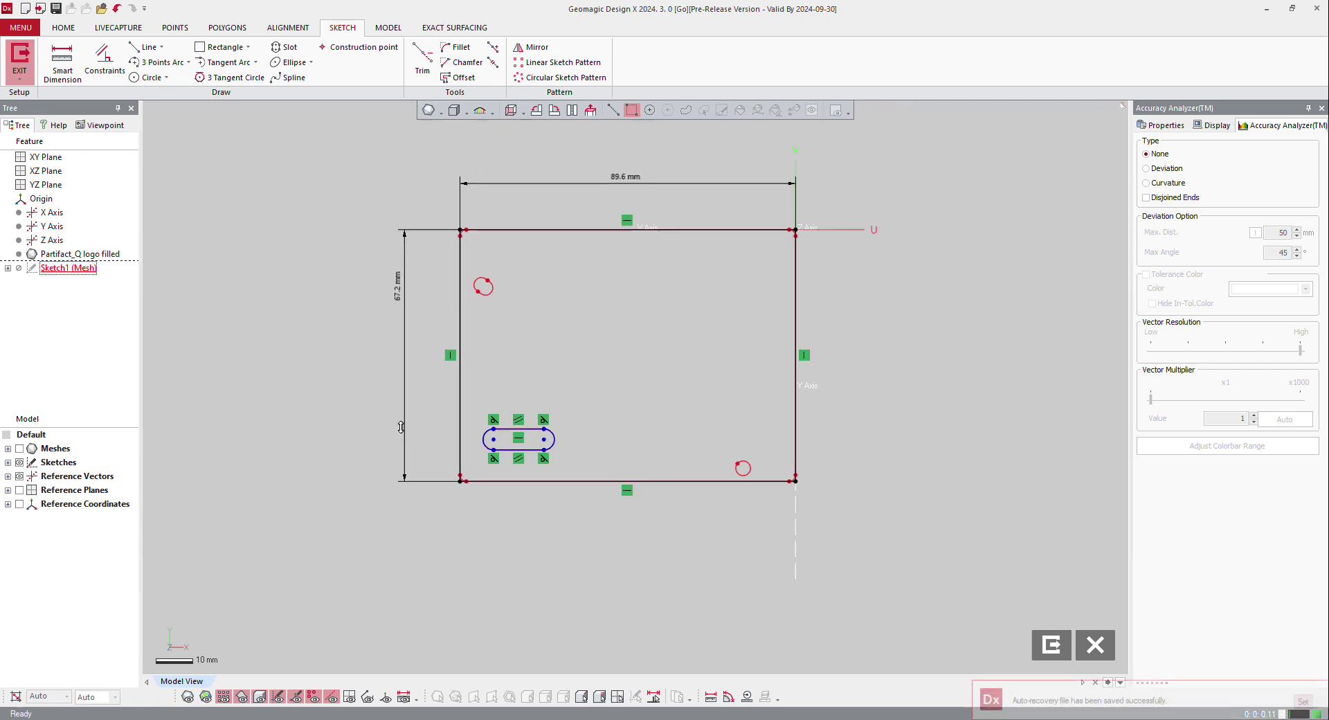
pyautogui.click(62, 61)
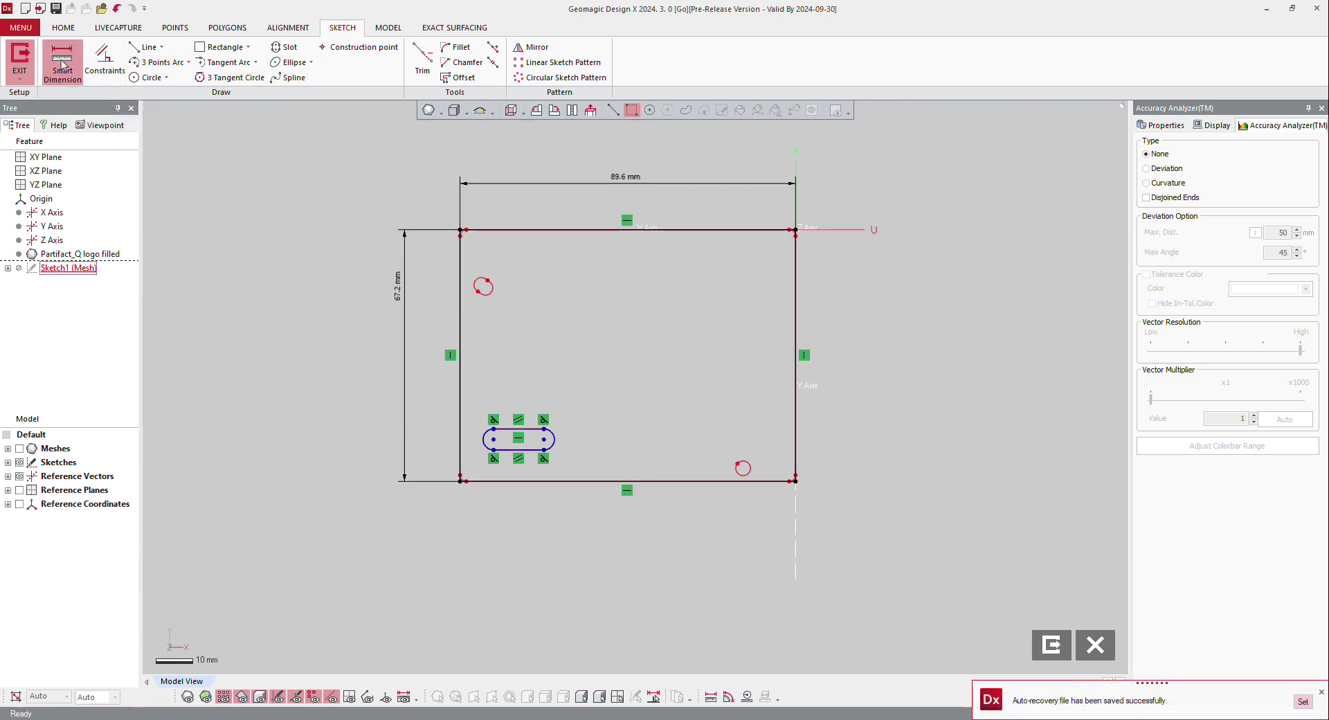
pyautogui.click(796, 205)
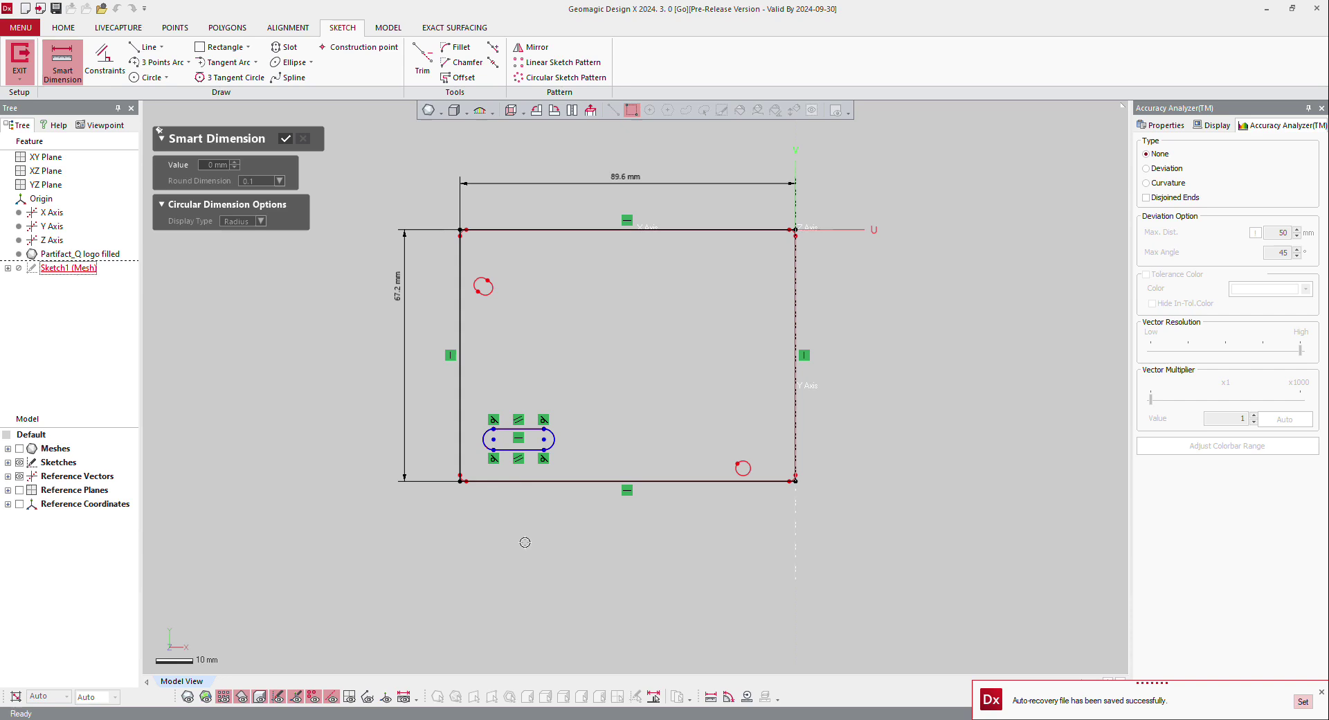
pyautogui.click(544, 439)
pyautogui.click(590, 531)
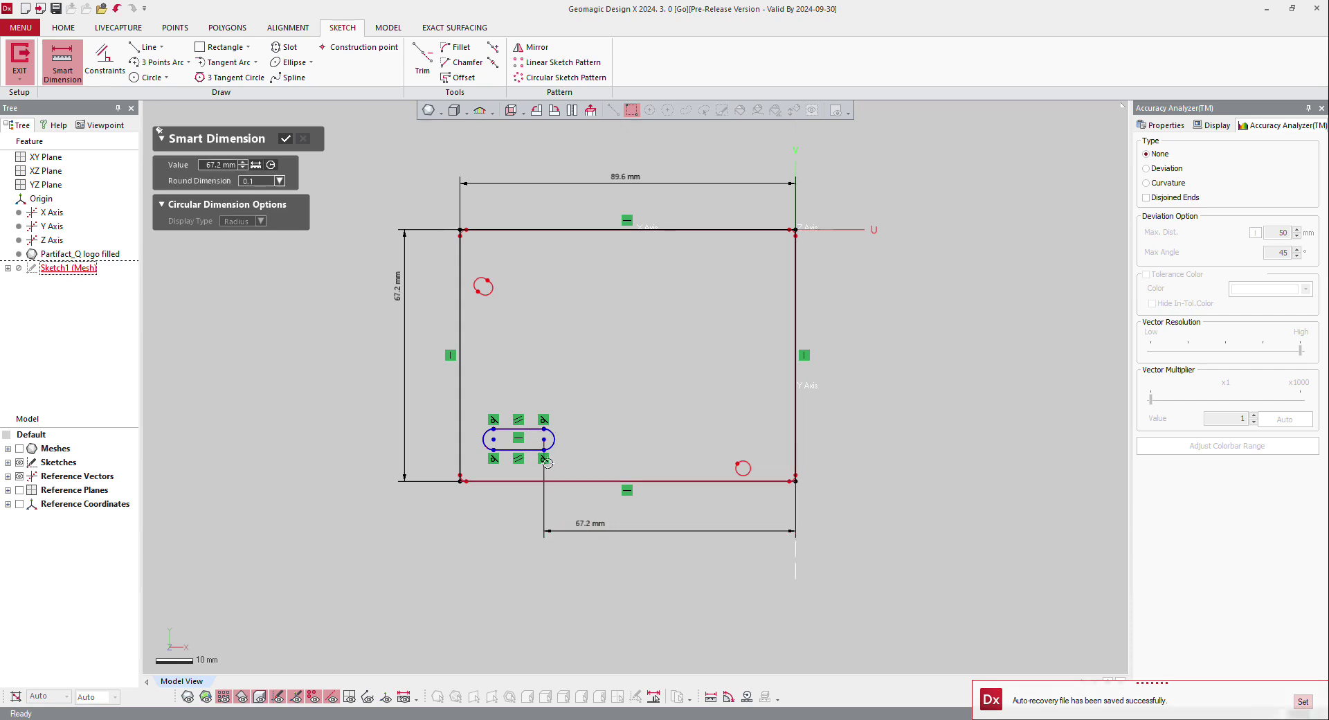
# Dimension the slot's center-to-center distance and the radius of its right end arc
pyautogui.click(497, 439)
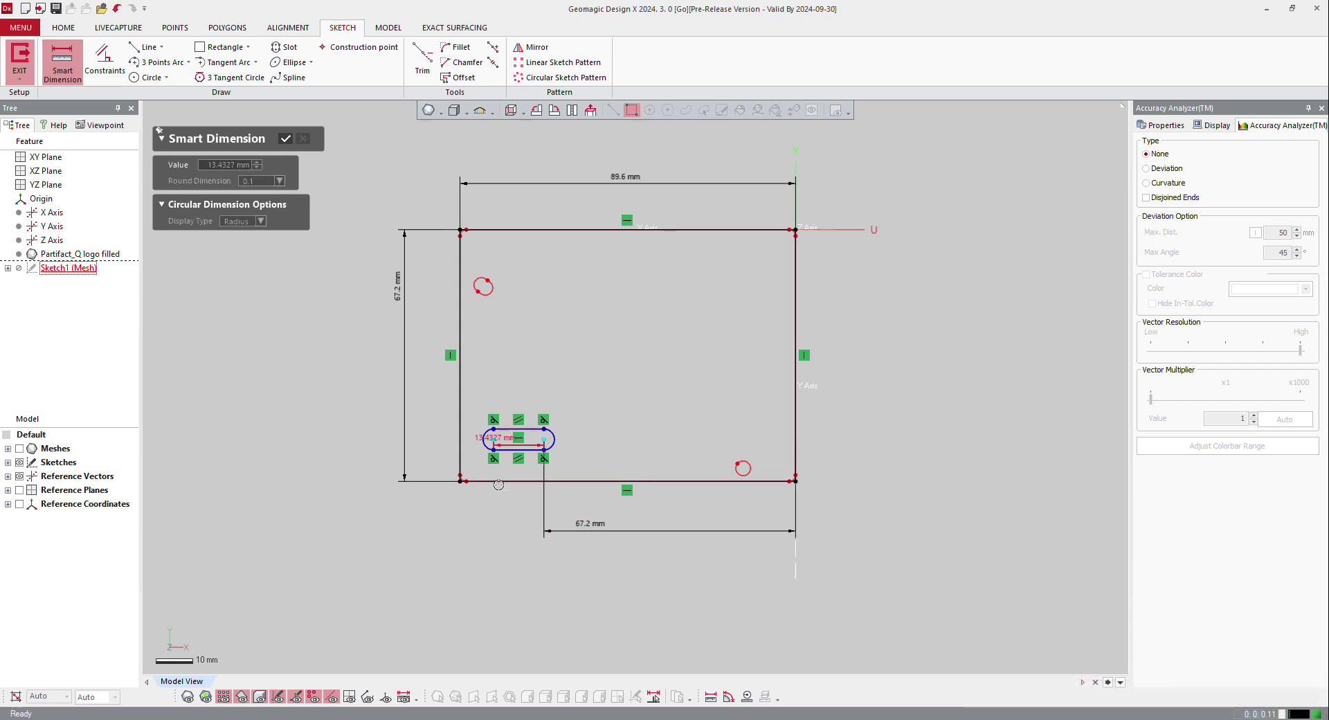
pyautogui.click(498, 532)
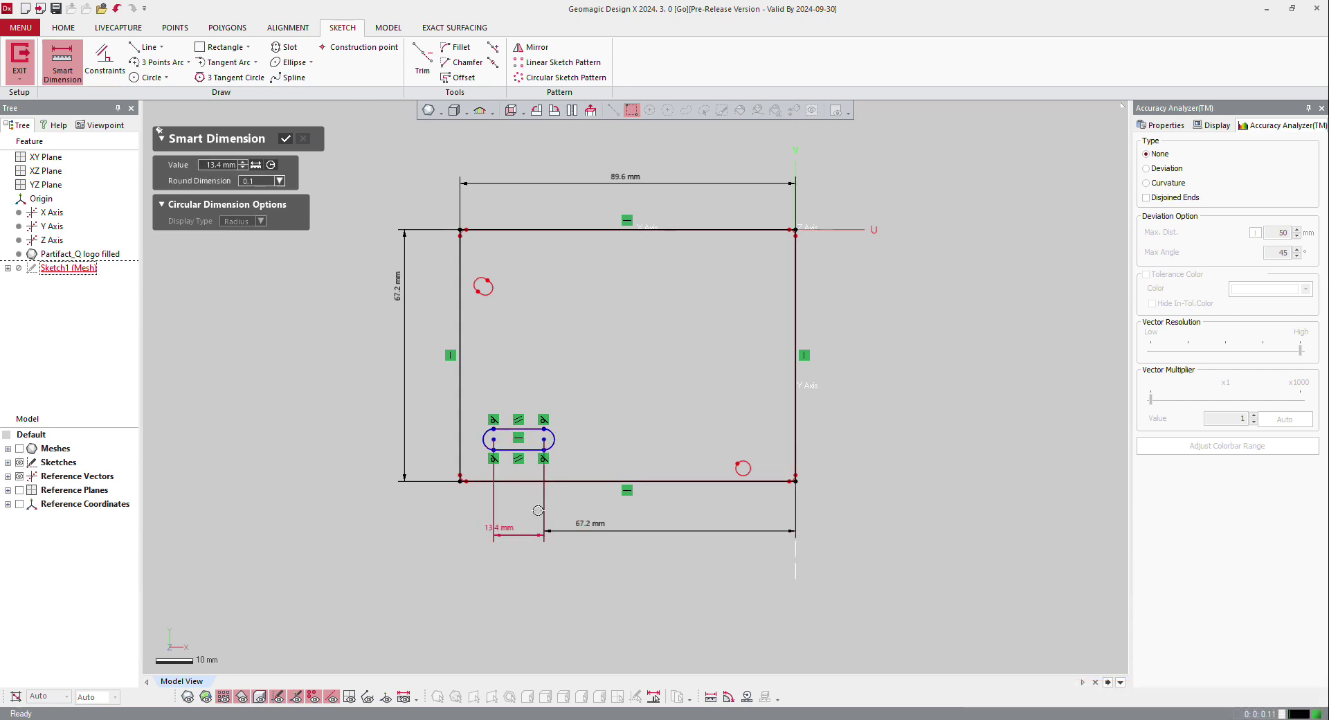
pyautogui.click(553, 438)
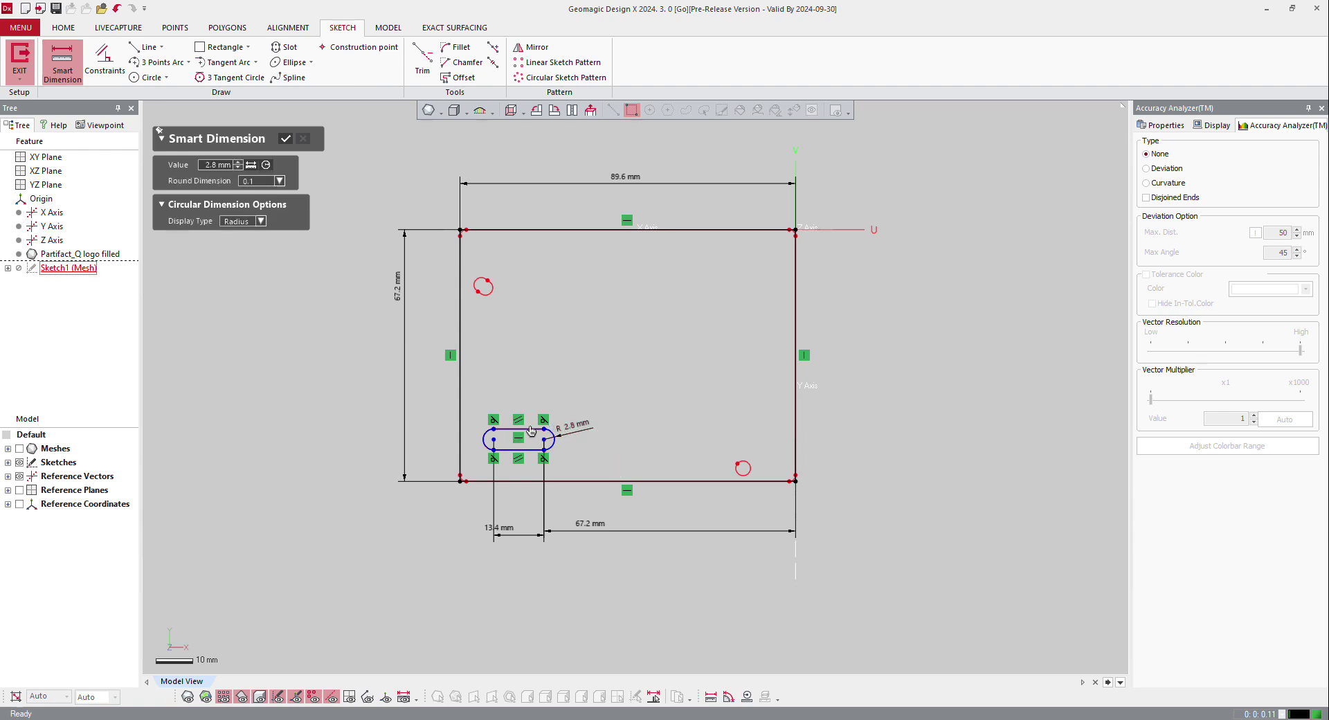
# Dimension the vertical distance from the slot's right arc center to the rectangle's top edge, and place this dimension to the left of the rectangle
pyautogui.click(544, 438)
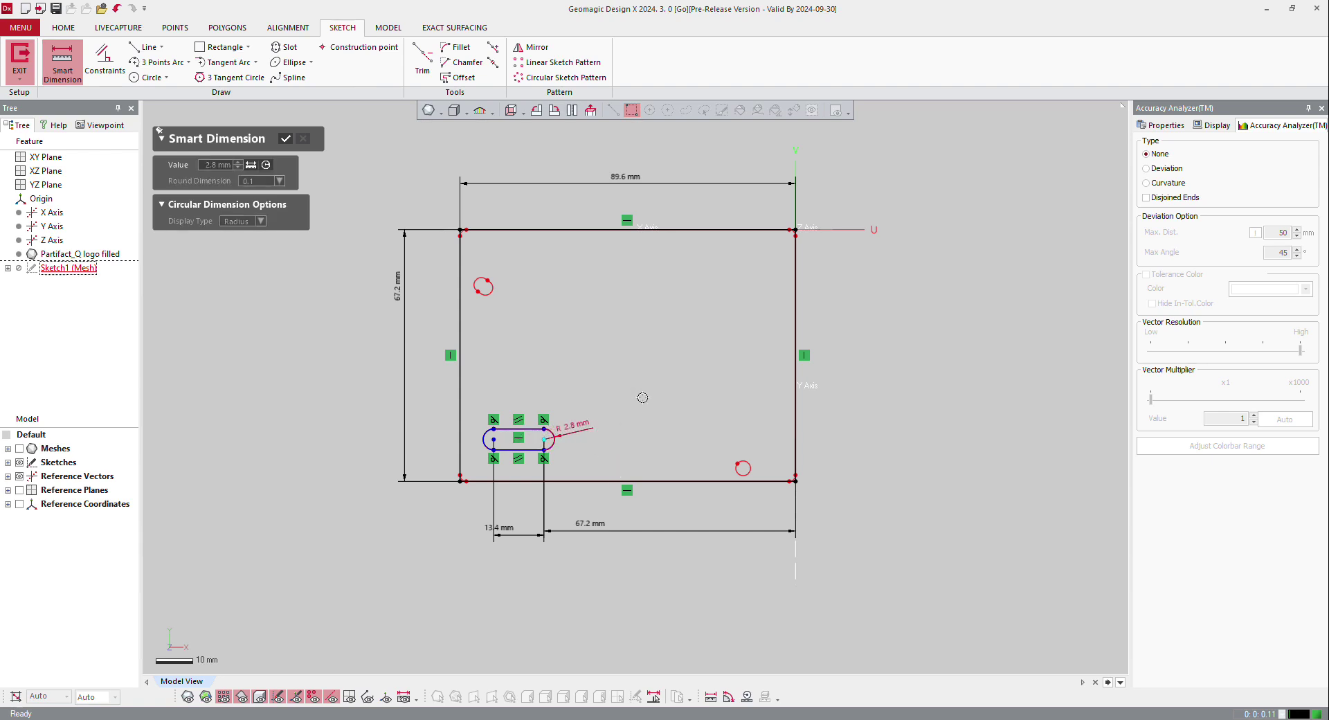
pyautogui.click(741, 231)
pyautogui.click(544, 439)
pyautogui.click(873, 318)
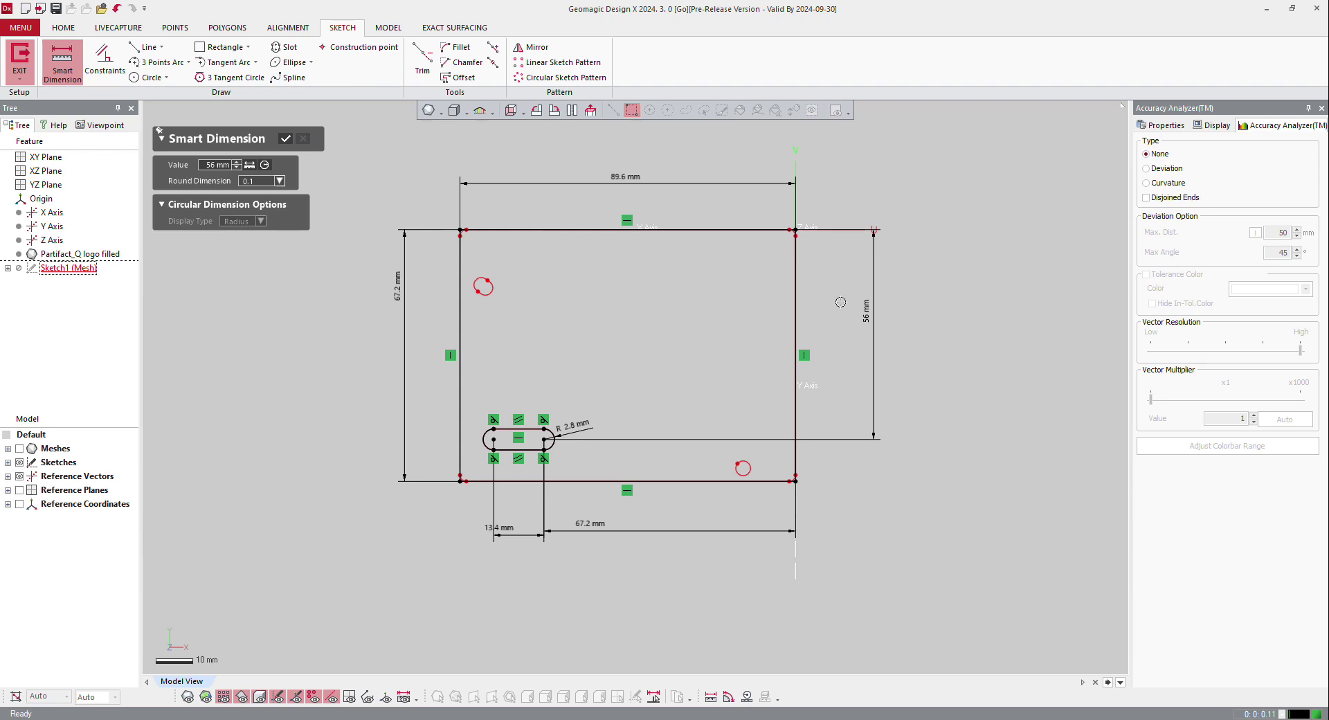
pyautogui.click(868, 316)
pyautogui.press('Escape')
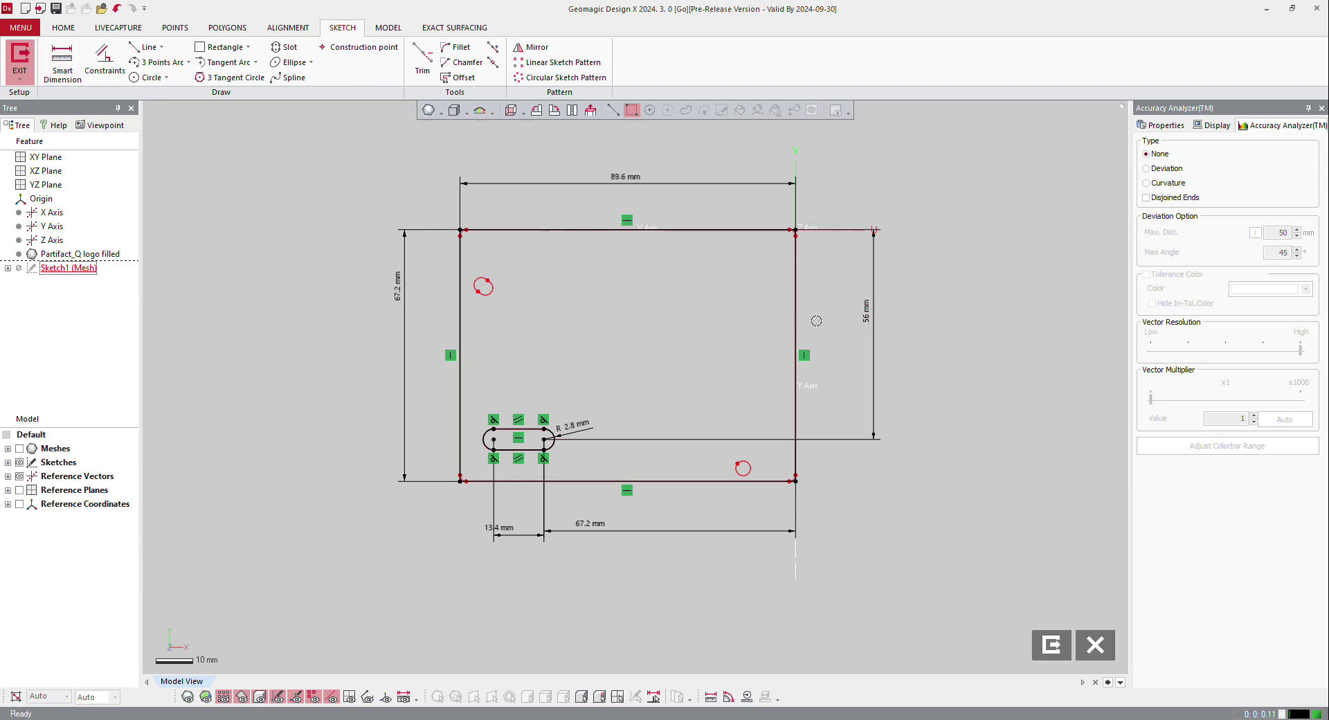
pyautogui.moveTo(878, 310); pyautogui.dragTo(381, 315)
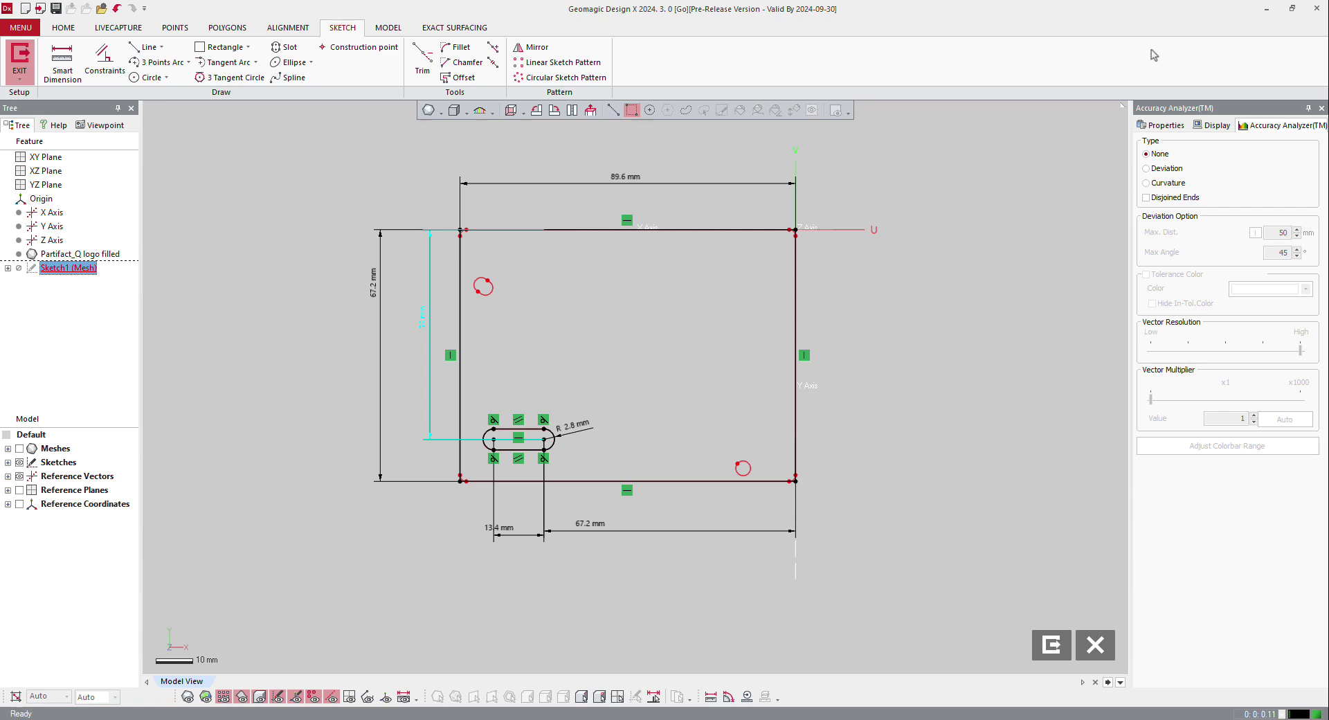
# Finish the base mesh sketch and show the scanned mesh in an isometric-like view
pyautogui.click(20, 56)
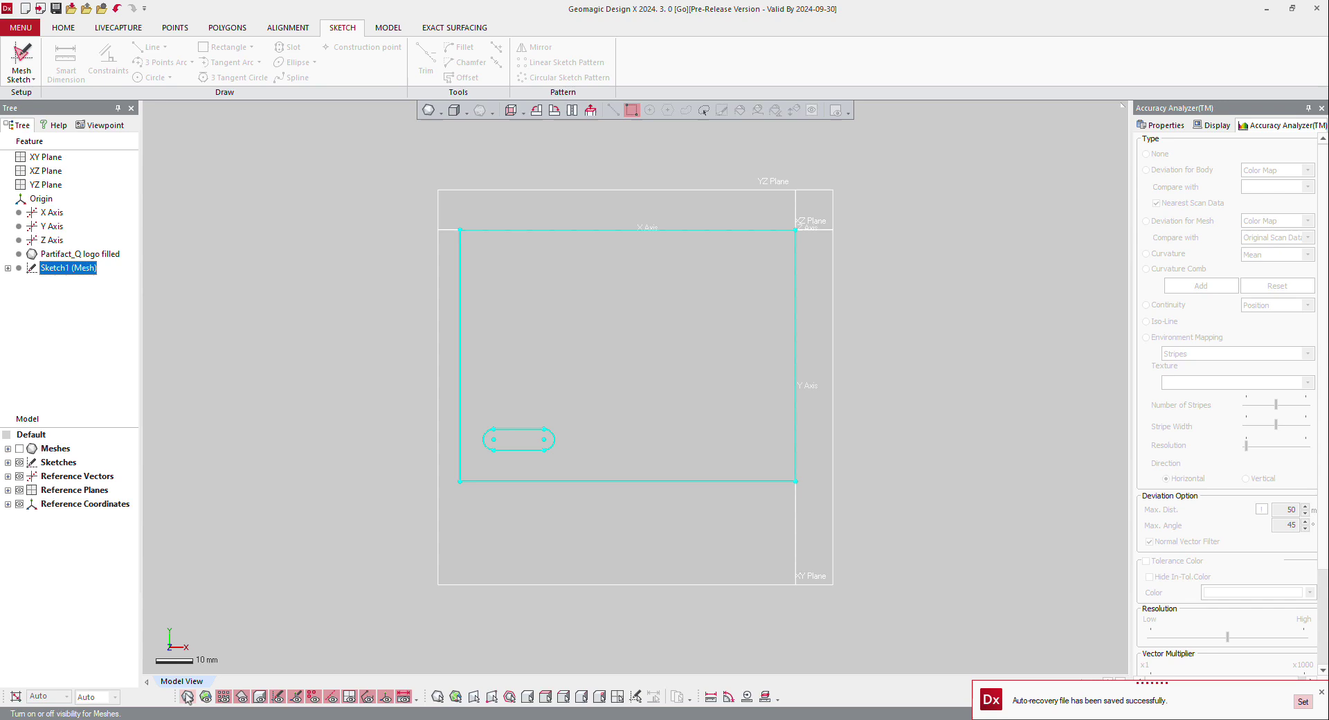
pyautogui.click(187, 696)
pyautogui.moveTo(647, 410); pyautogui.dragTo(724, 319, button='right')
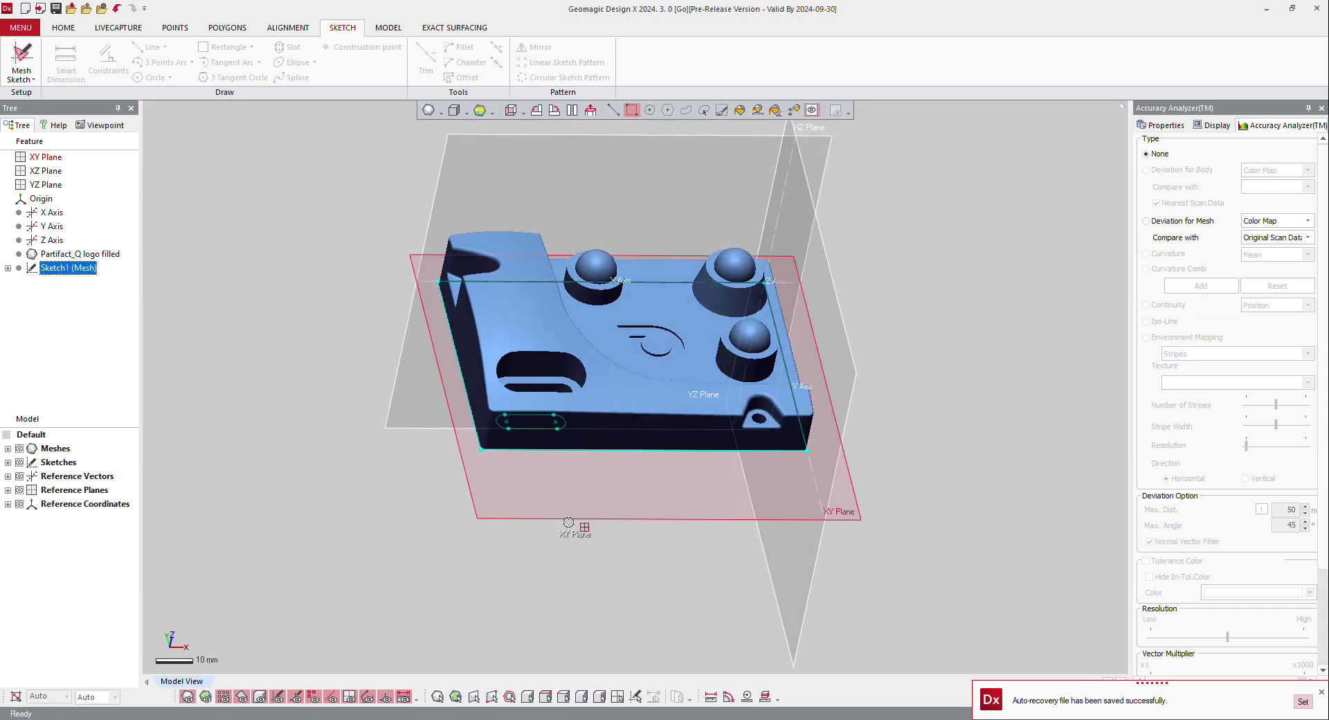
# Create a mesh sketch on the YZ Plane with the section polyline offset 25 mm into the part, and hide the mesh
pyautogui.click(826, 266)
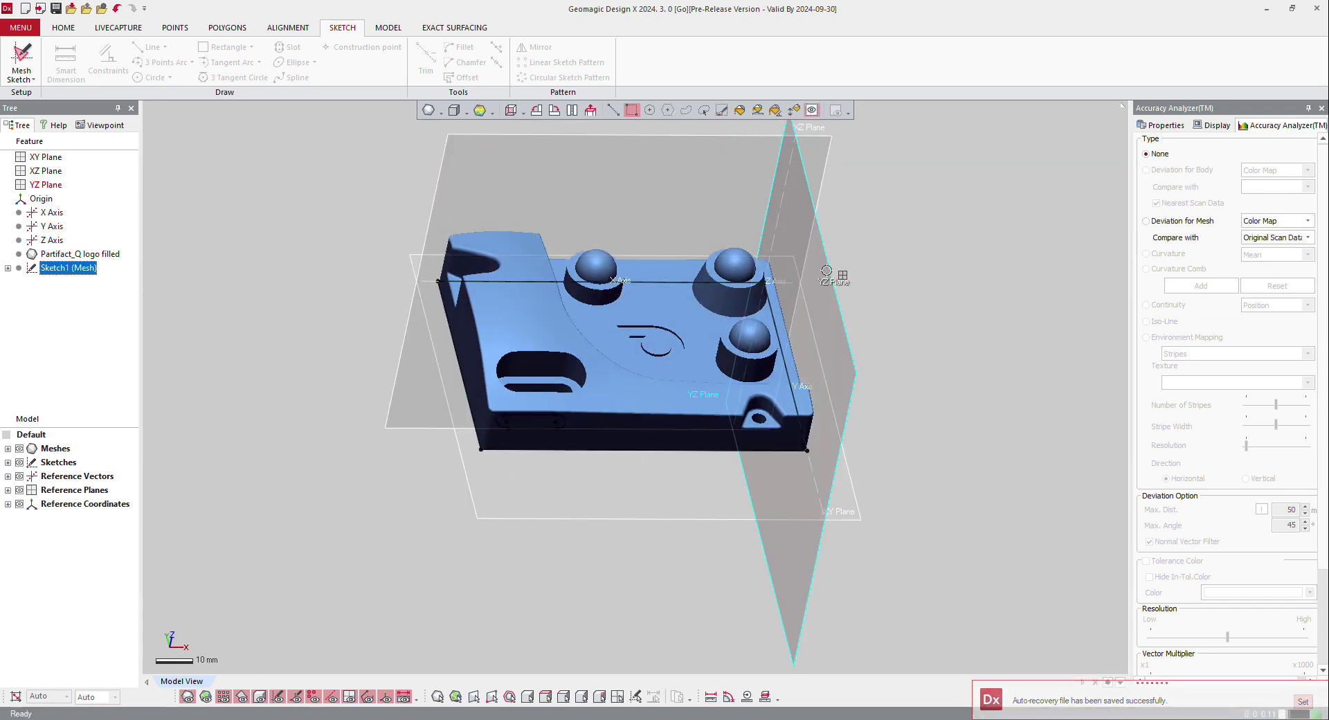
pyautogui.rightClick(826, 267)
pyautogui.click(843, 229)
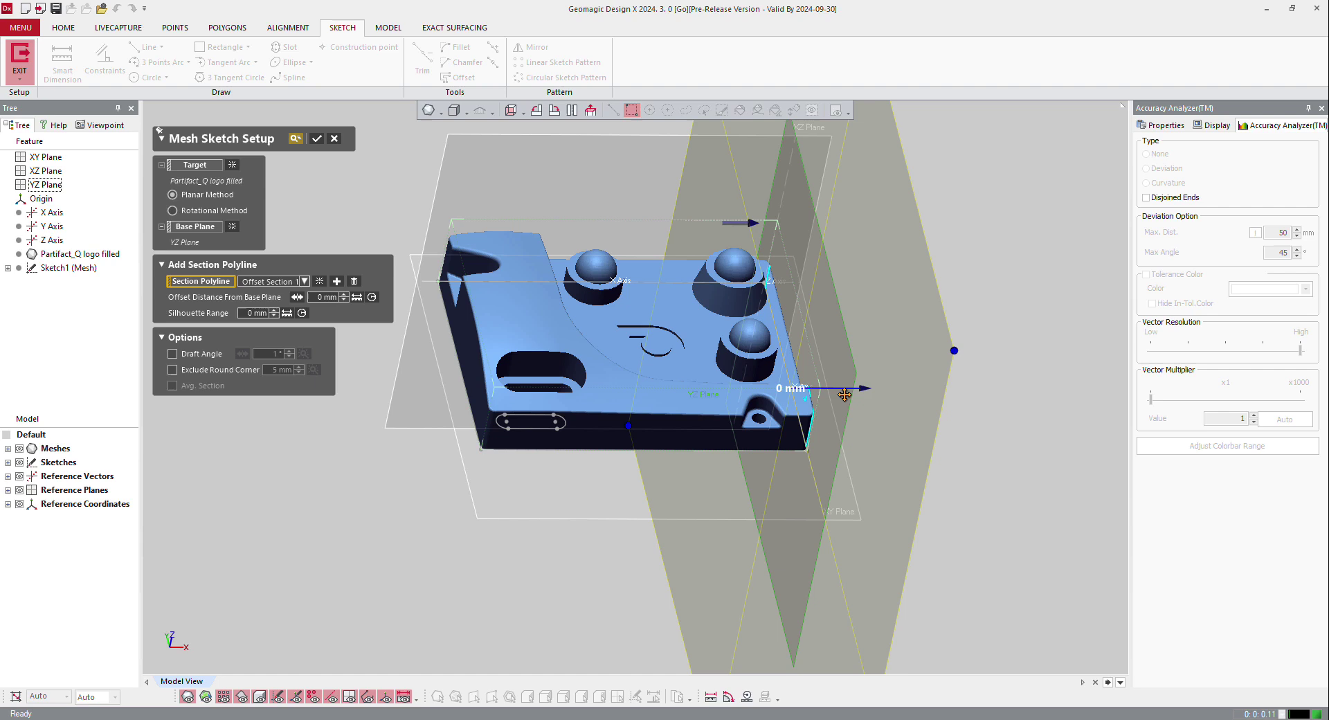
pyautogui.moveTo(846, 389); pyautogui.dragTo(757, 393)
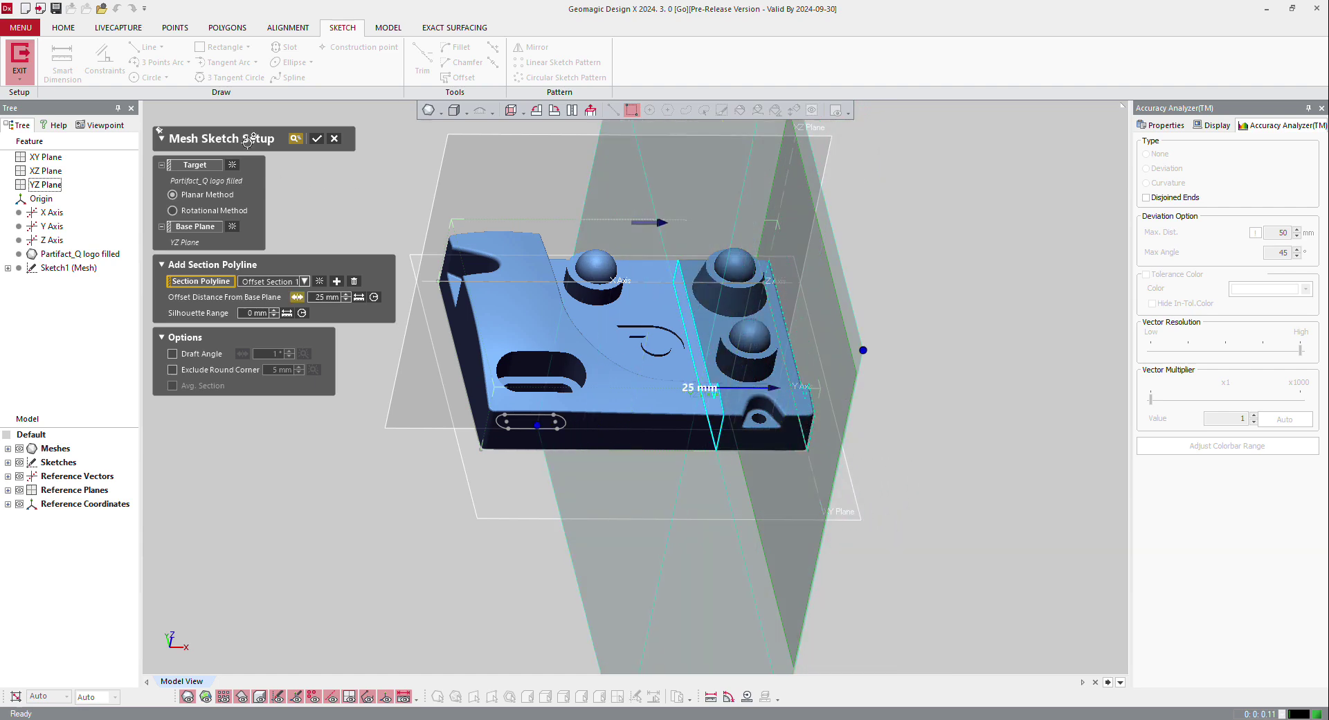
pyautogui.click(317, 139)
pyautogui.hotkey('ctrl', '1')
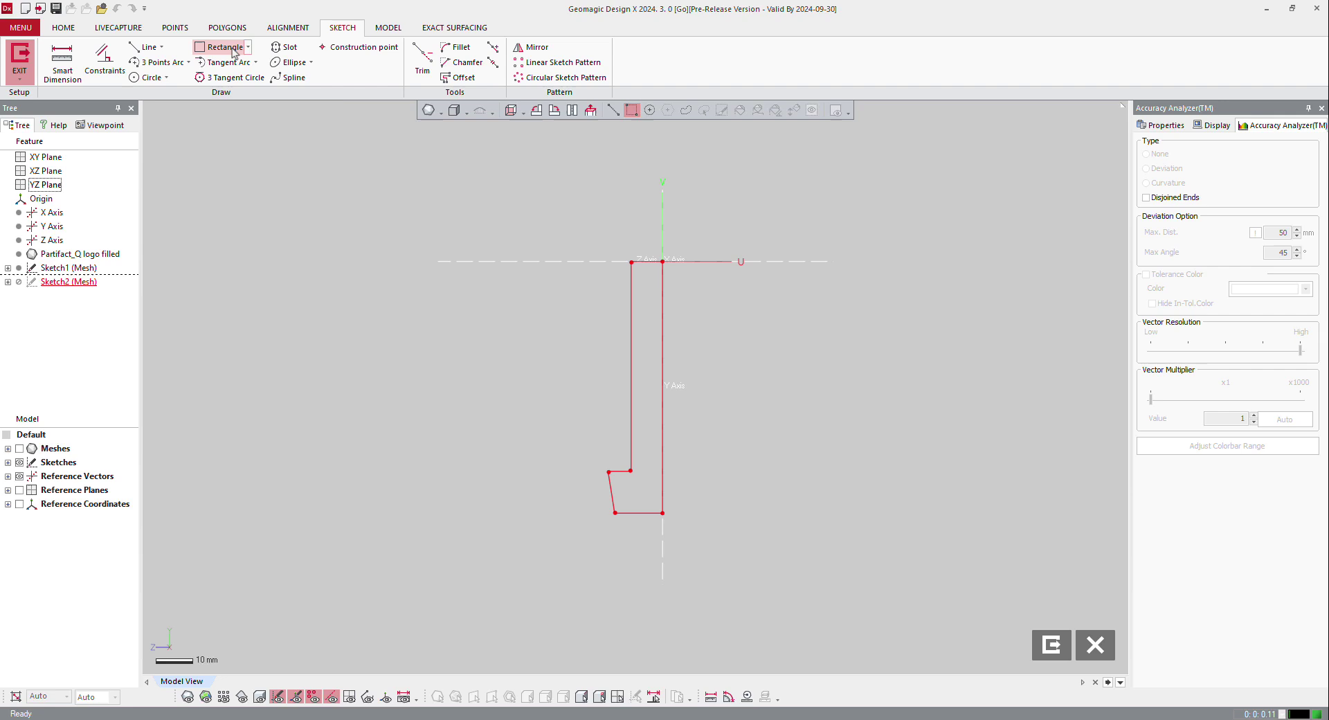
# Fit lines to all six straight segments of the section polyline with Fit Polyline enabled
pyautogui.click(147, 48)
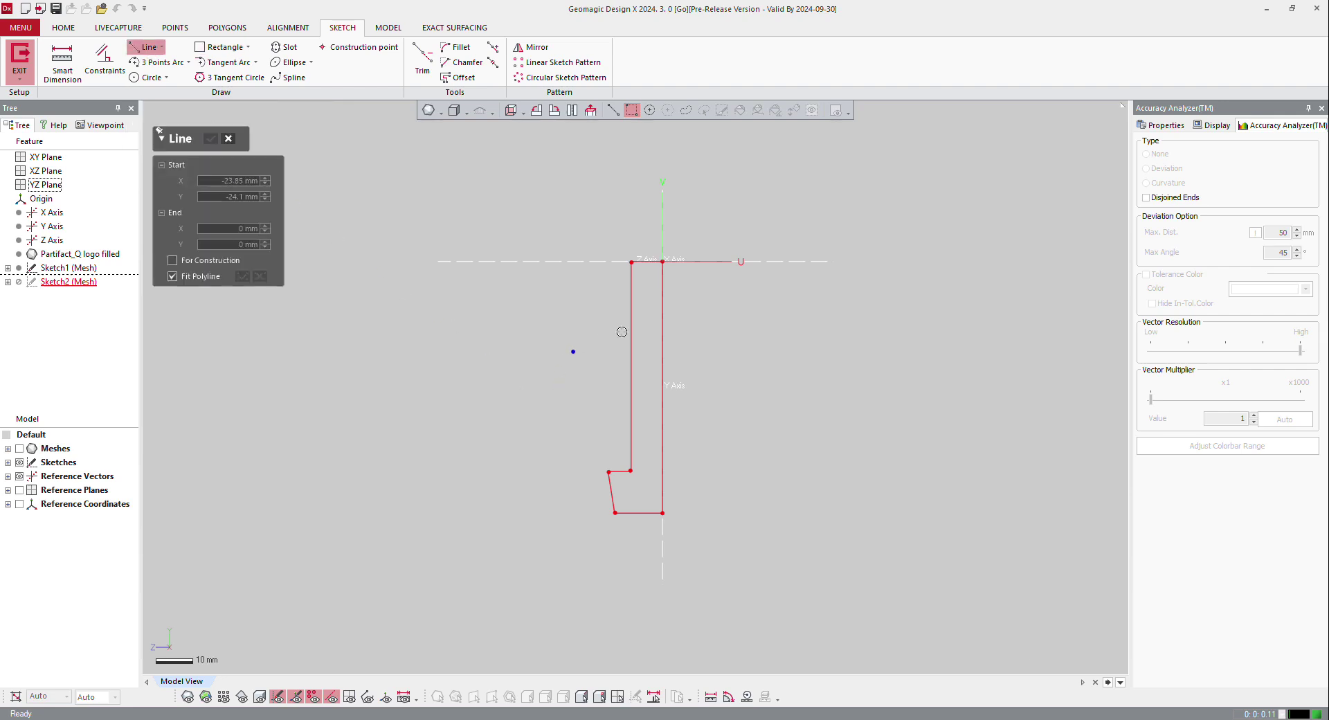
pyautogui.click(660, 408)
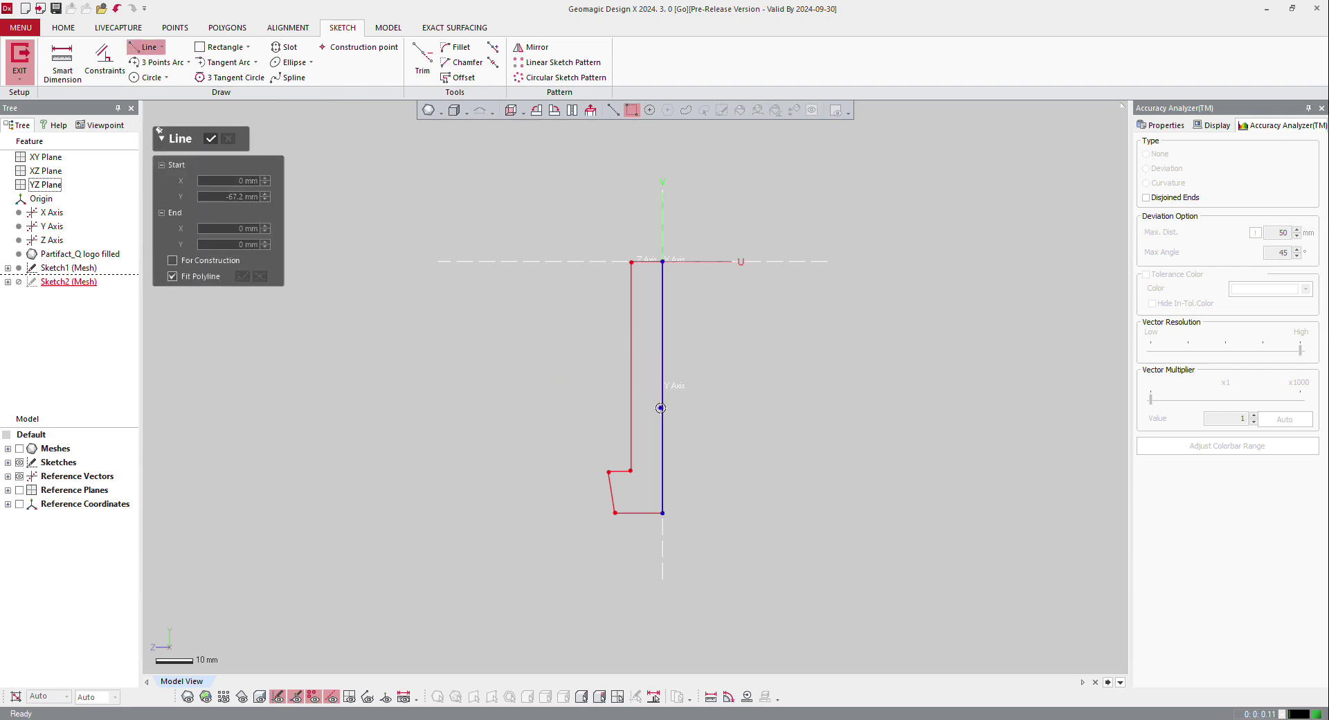
pyautogui.click(647, 262)
pyautogui.click(631, 299)
pyautogui.click(632, 299)
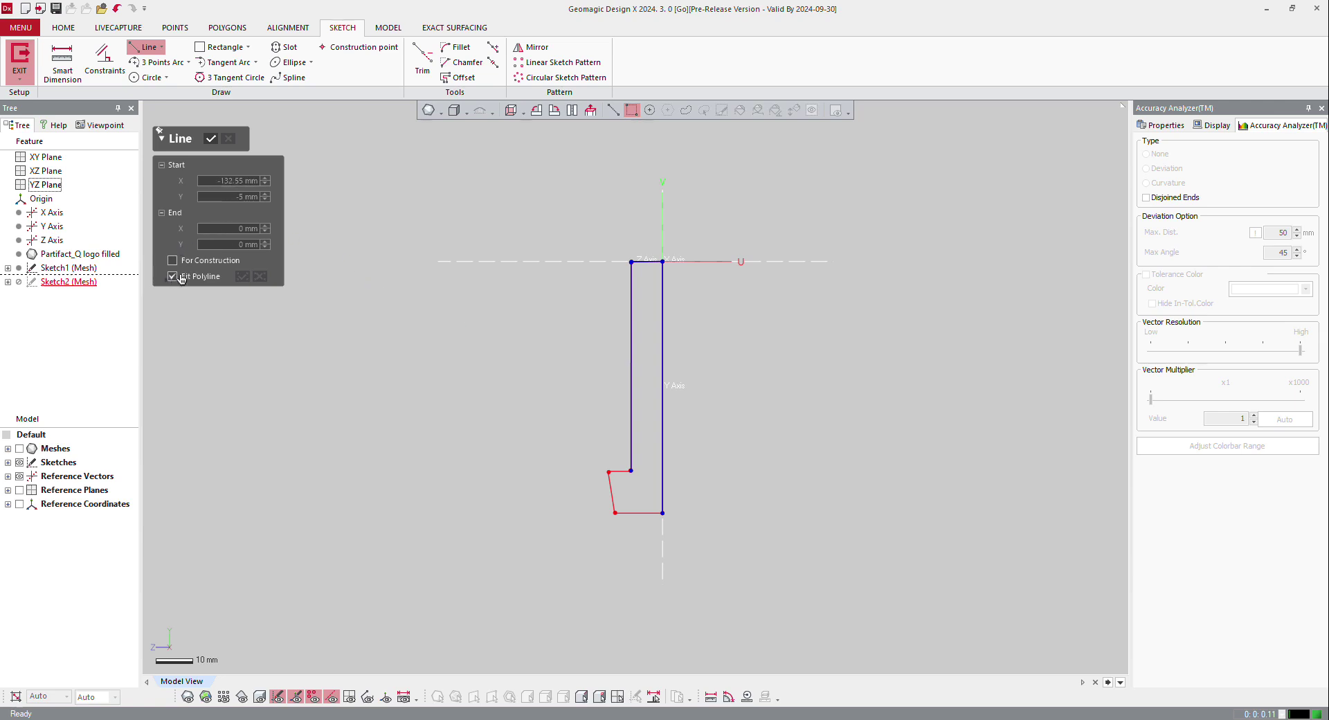
pyautogui.click(617, 471)
pyautogui.doubleClick(612, 488)
pyautogui.doubleClick(632, 513)
pyautogui.click(212, 139)
pyautogui.scroll(8, 694, 270)
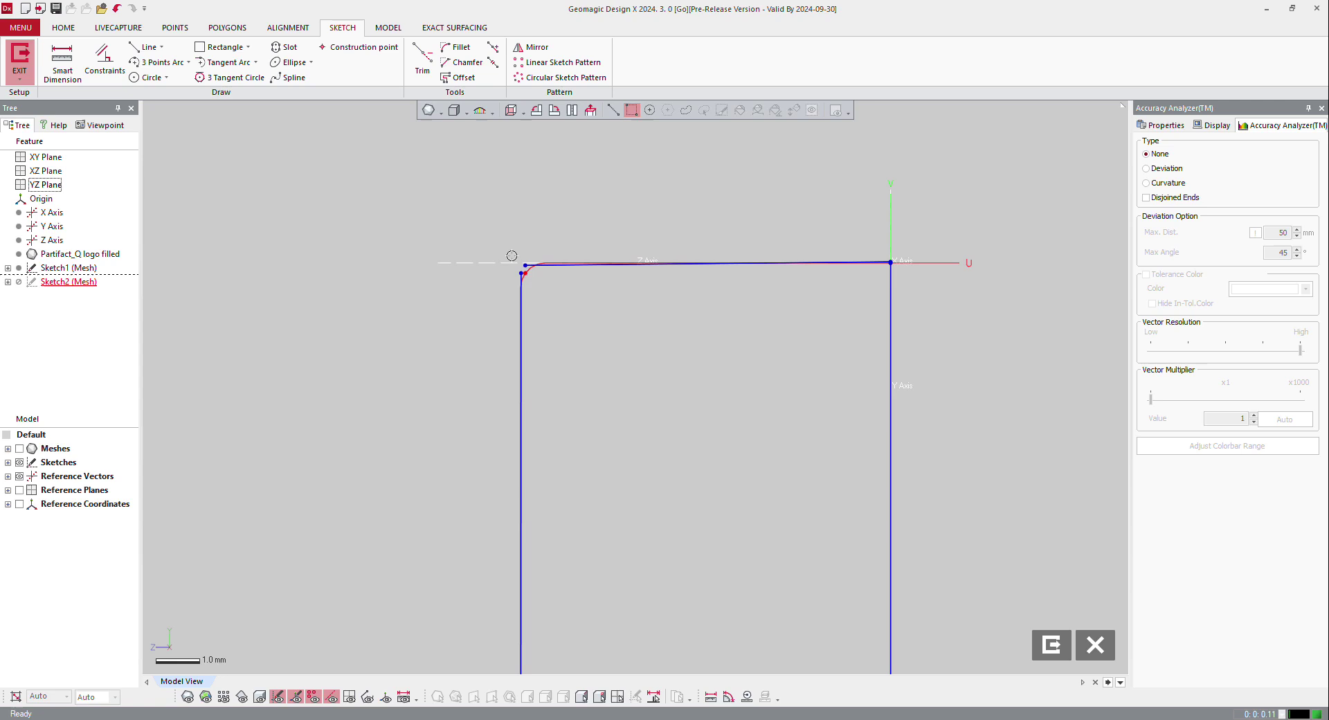
pyautogui.scroll(-3, 440, 257)
pyautogui.scroll(-2, 493, 274)
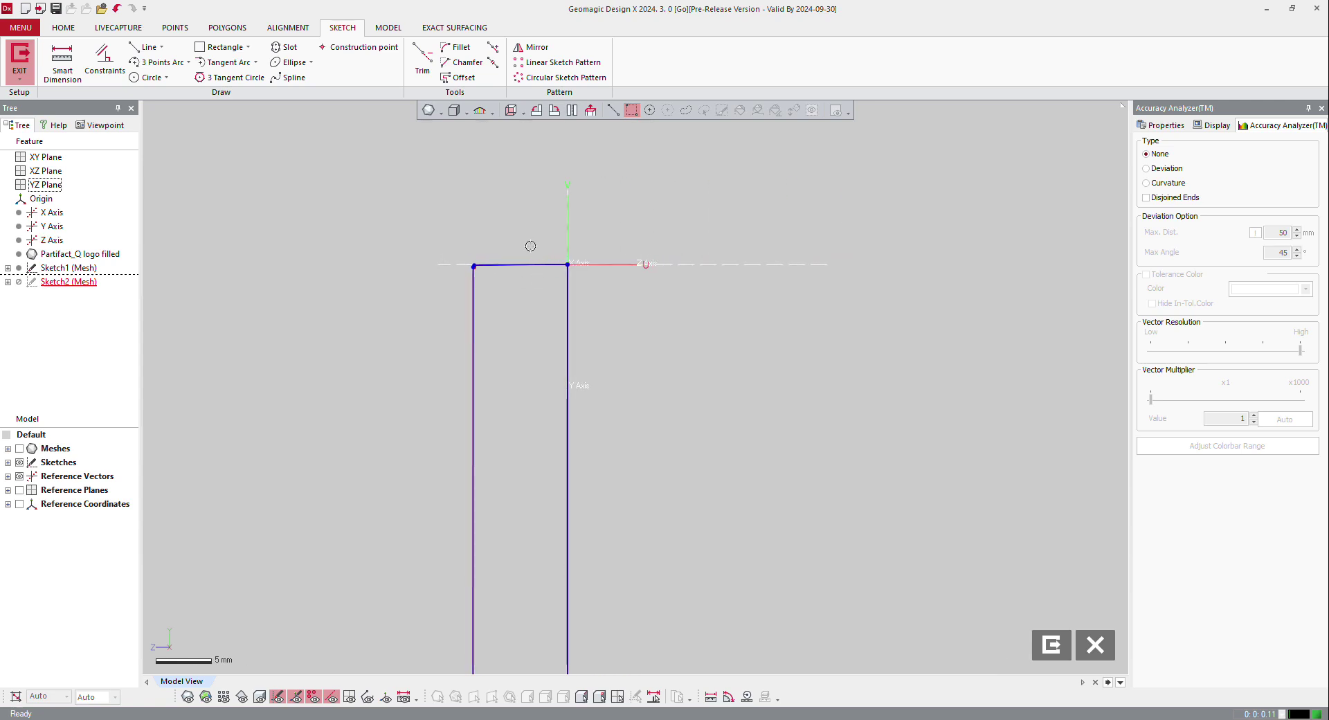
pyautogui.scroll(6, 495, 266)
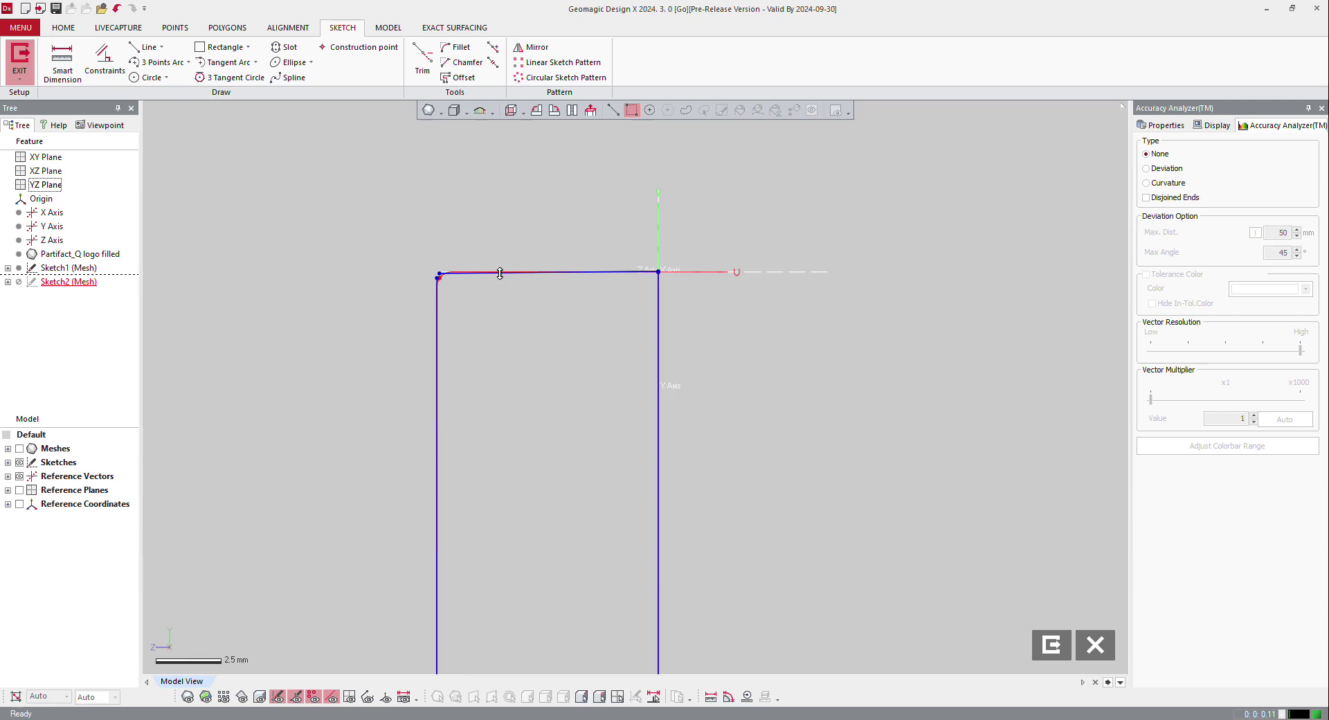
pyautogui.rightClick(463, 277)
pyautogui.click(466, 285)
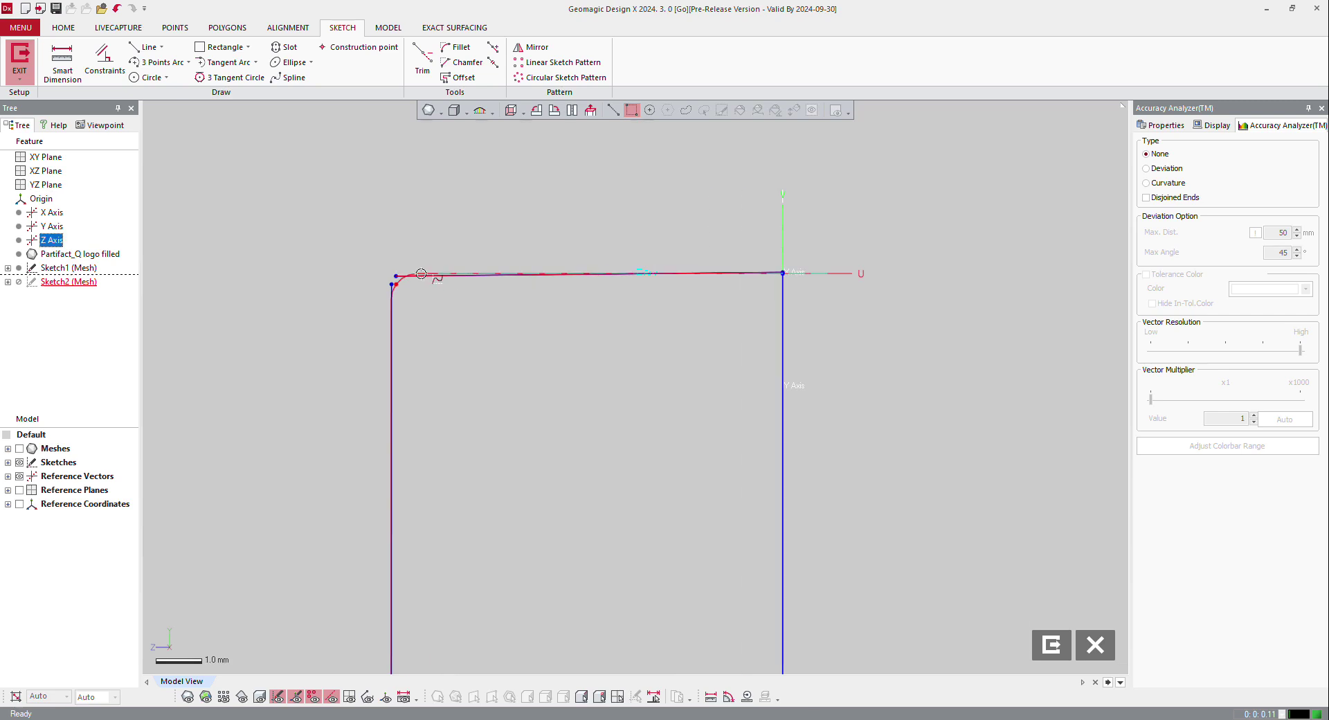
pyautogui.moveTo(394, 282); pyautogui.dragTo(420, 274)
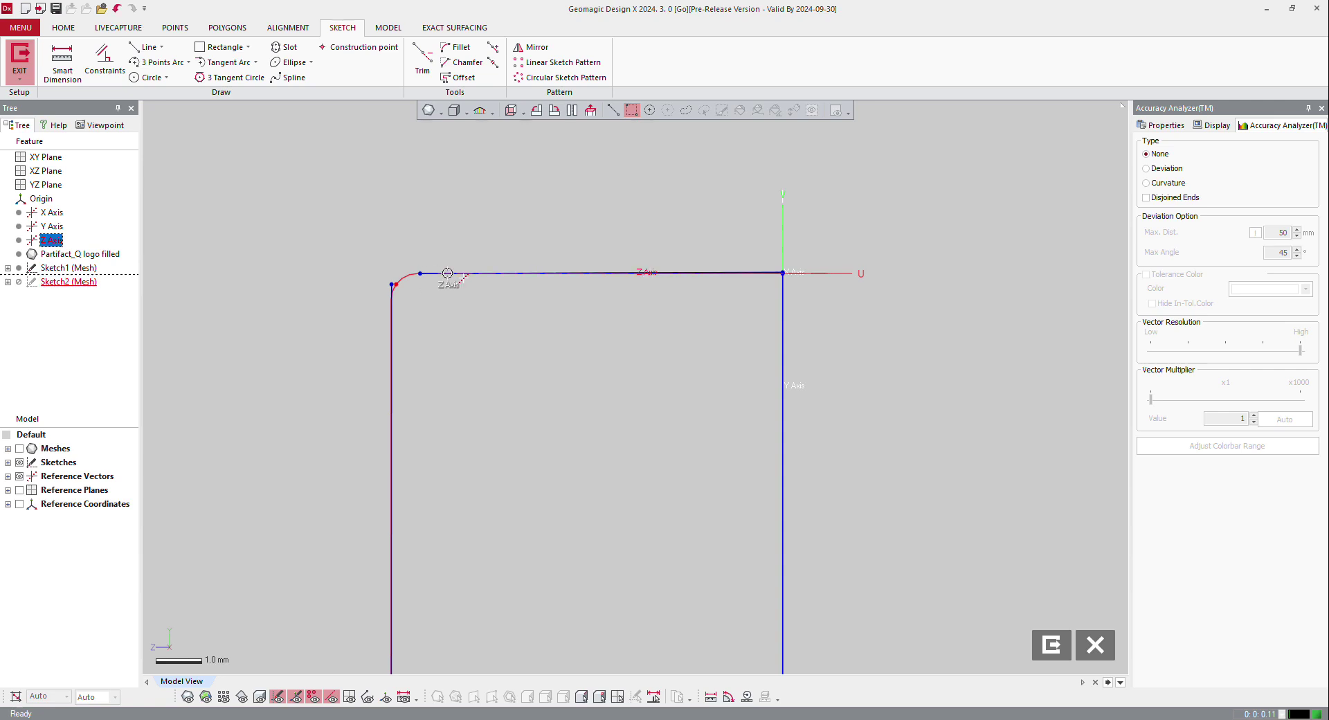
pyautogui.rightClick(487, 273)
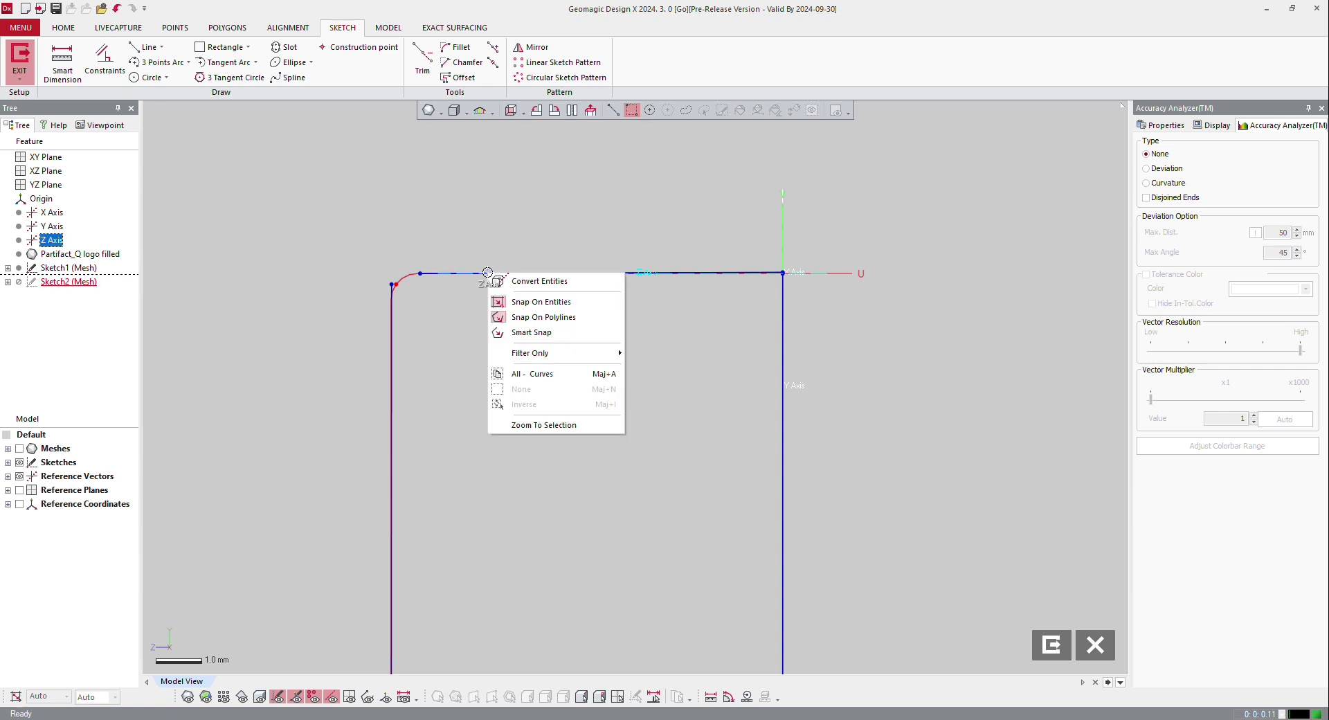
pyautogui.click(436, 276)
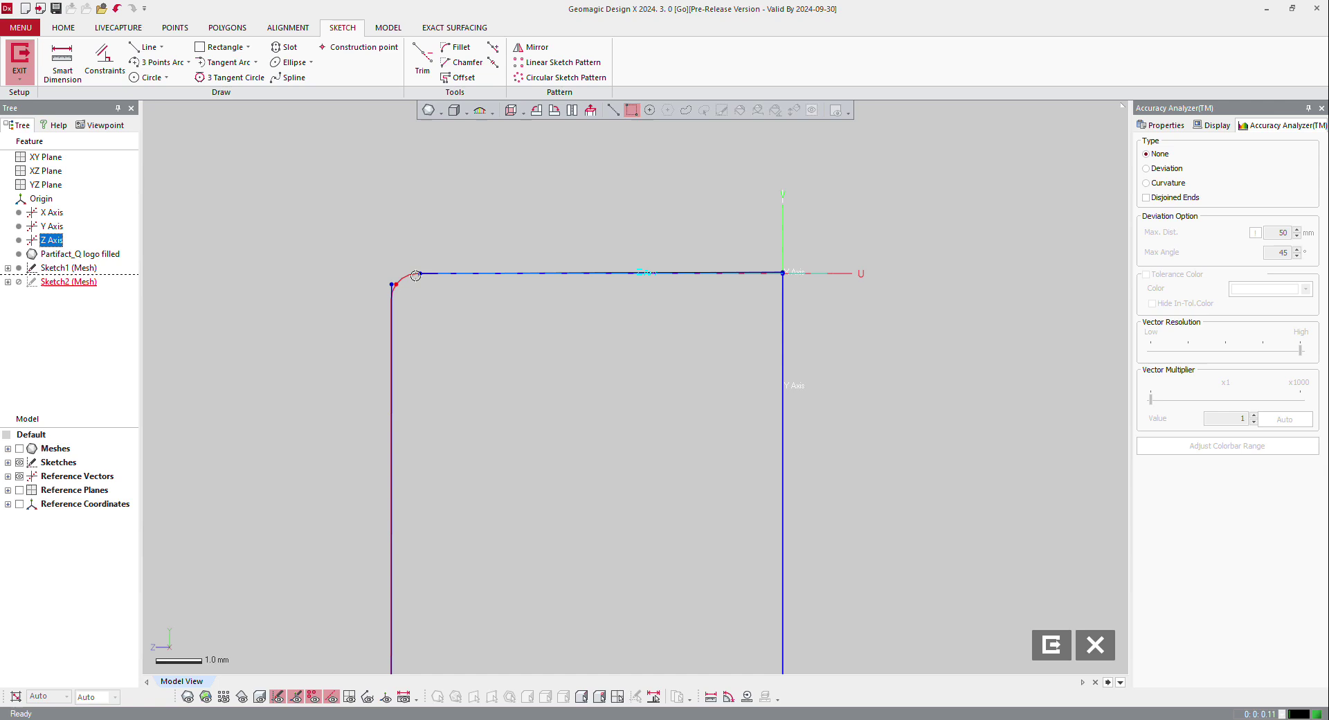
# Pull the top line's left endpoint below the Z axis and add a horizontal constraint to that line
pyautogui.moveTo(419, 274); pyautogui.dragTo(418, 302)
pyautogui.rightClick(438, 301)
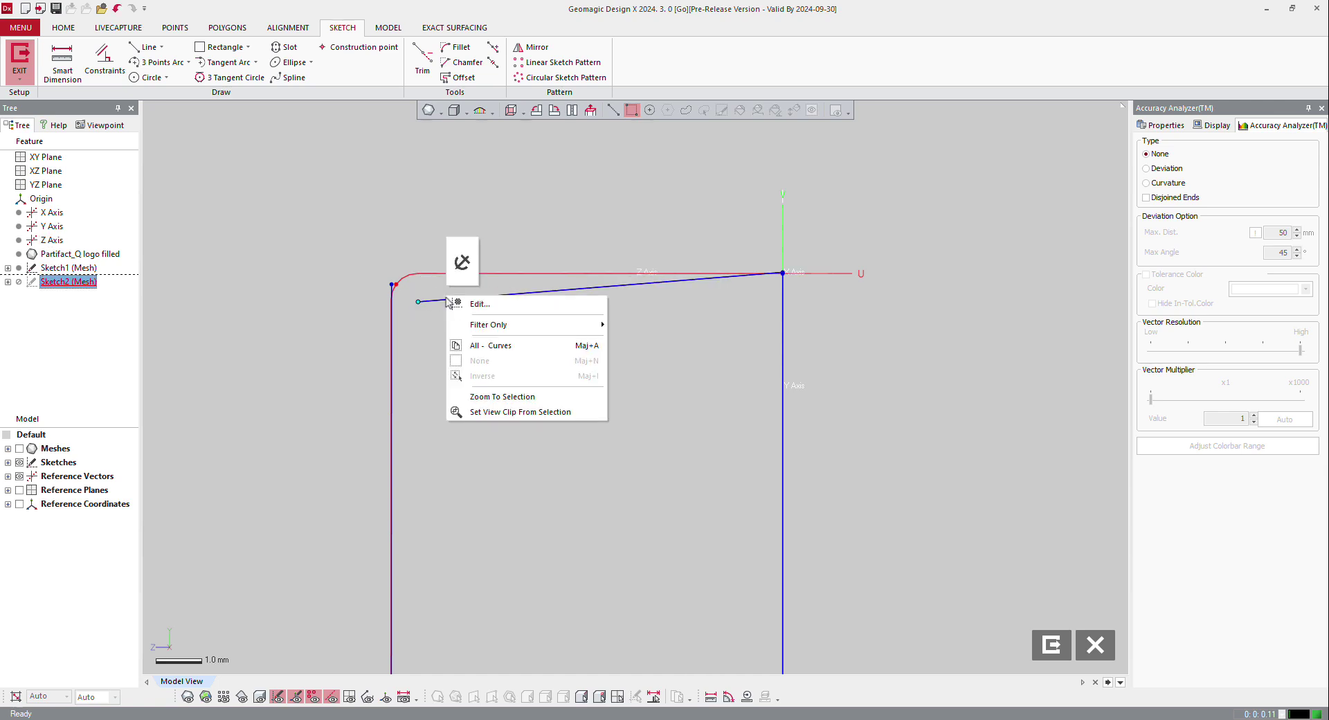
pyautogui.press('Escape')
pyautogui.rightClick(440, 301)
pyautogui.click(459, 265)
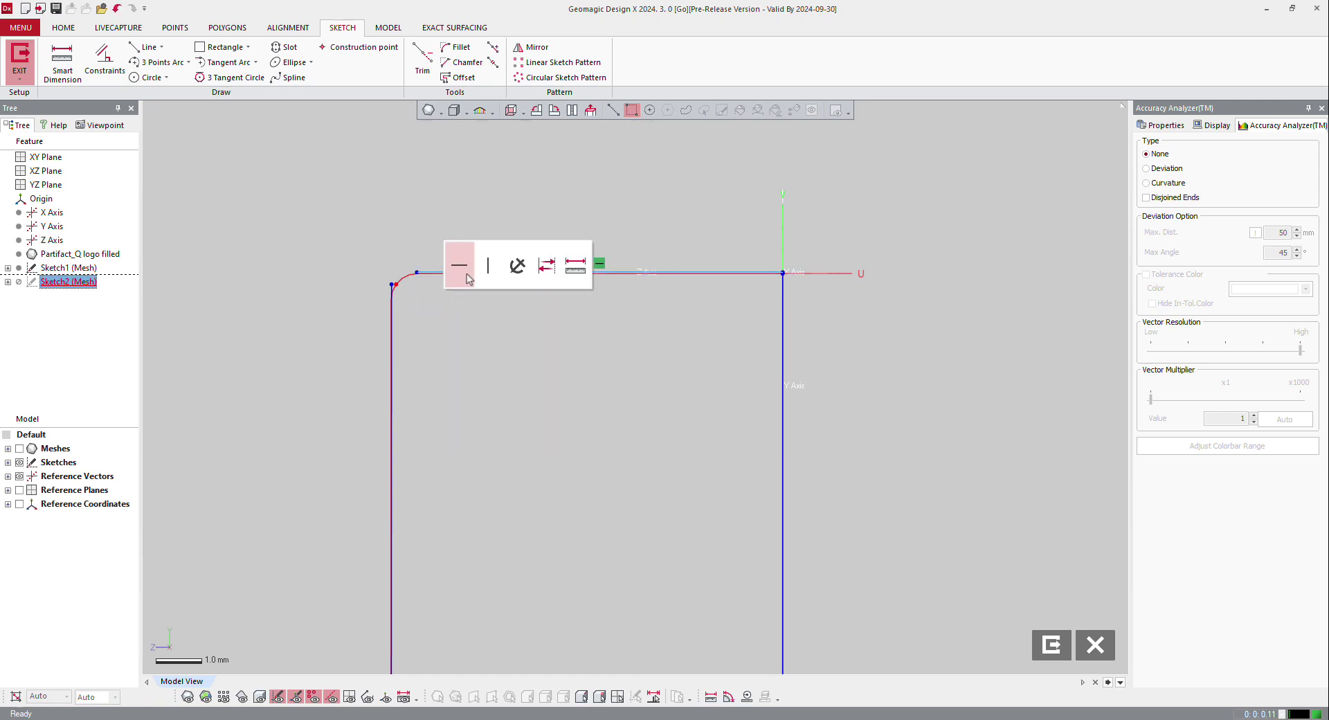
# Join the top line and the long left vertical line into a sharp corner with Corner Trim
pyautogui.scroll(-2, 492, 291)
pyautogui.scroll(-1, 519, 283)
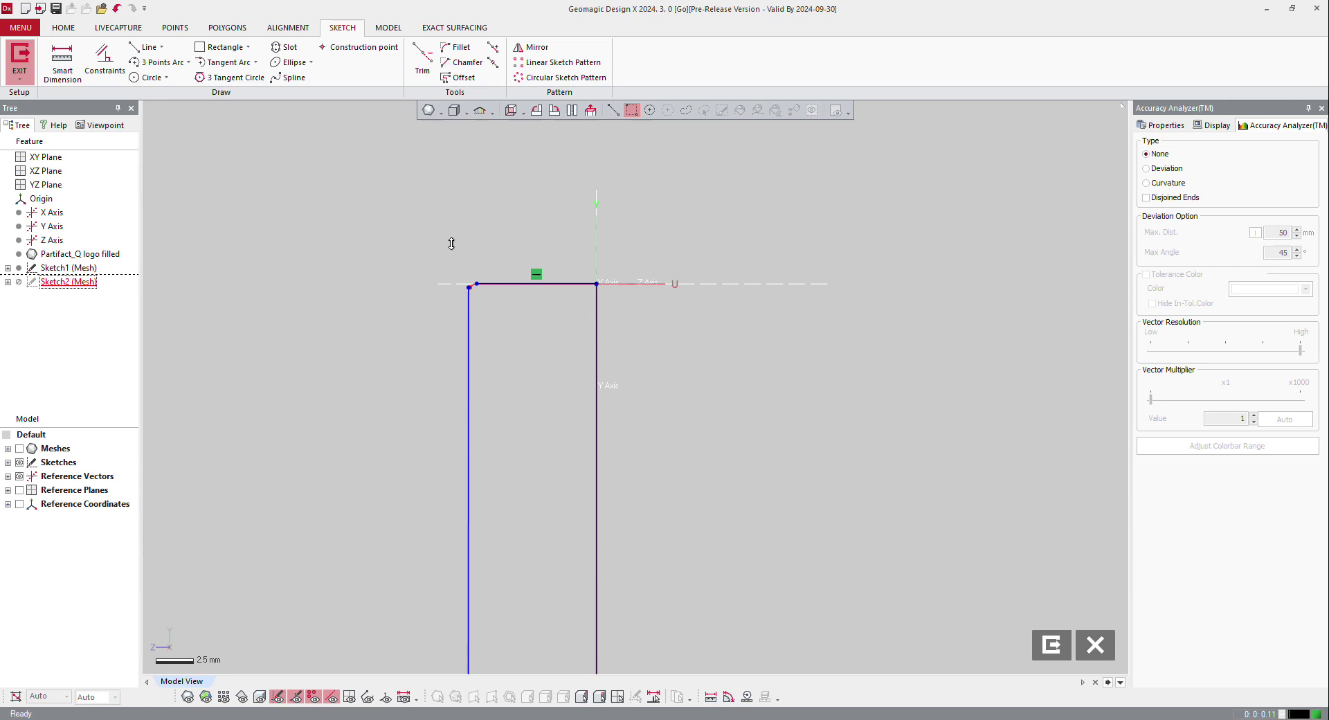
pyautogui.click(424, 63)
pyautogui.moveTo(490, 230)
pyautogui.mouseDown()
pyautogui.moveTo(413, 394)
pyautogui.moveTo(384, 386)
pyautogui.mouseUp()
# Join the remaining lines around the profile's lower foot into sharp corners with Corner Trim, including the bottom corner on the Y axis
pyautogui.scroll(-3, 471, 306)
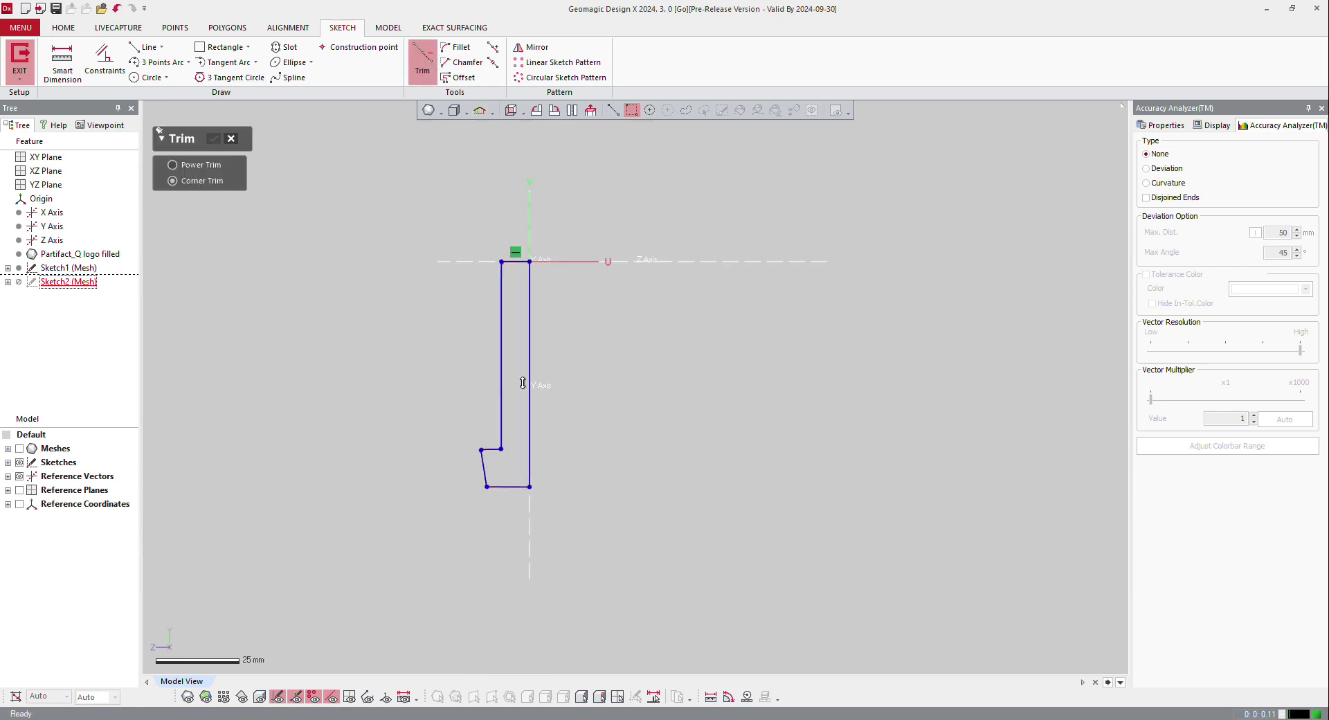
pyautogui.scroll(3, 523, 383)
pyautogui.scroll(2, 453, 371)
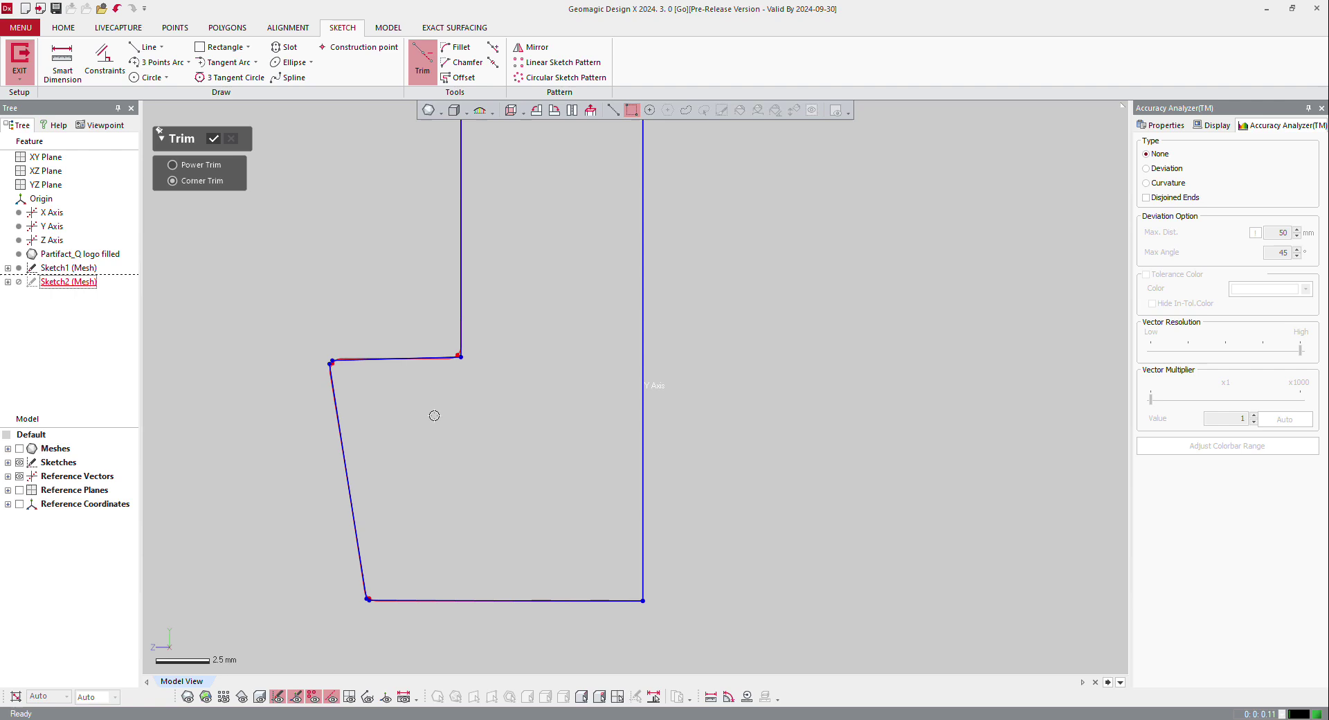
pyautogui.moveTo(391, 305)
pyautogui.mouseDown()
pyautogui.moveTo(303, 463)
pyautogui.moveTo(409, 604)
pyautogui.moveTo(450, 623)
pyautogui.mouseUp()
pyautogui.moveTo(558, 644); pyautogui.dragTo(651, 531)
pyautogui.scroll(-3, 554, 652)
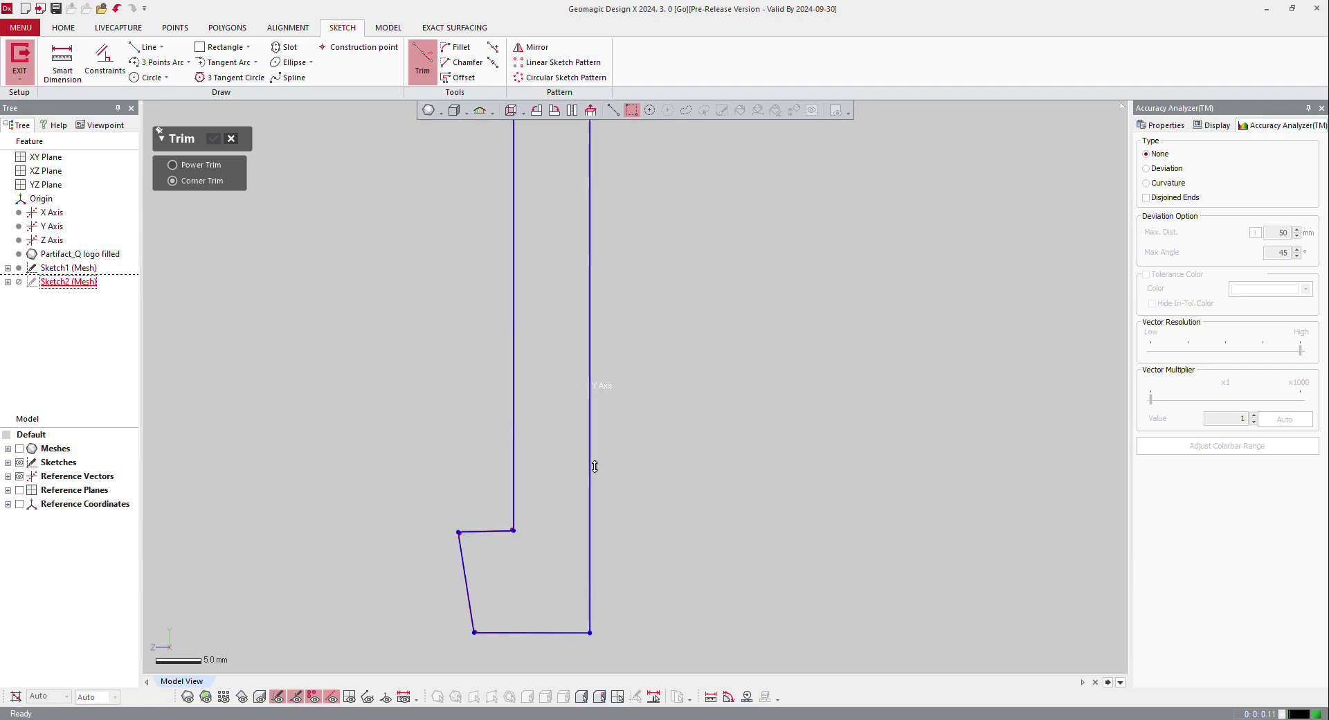
pyautogui.scroll(-3, 596, 466)
pyautogui.scroll(4, 600, 261)
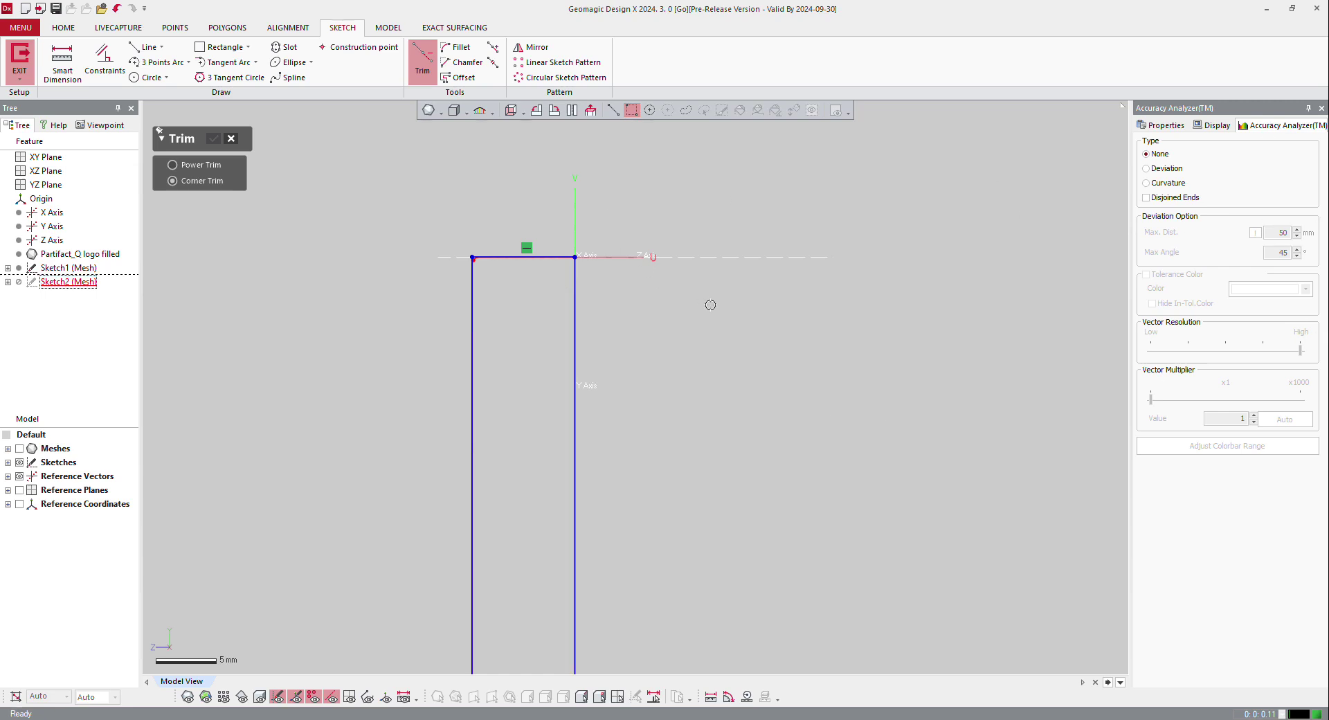
pyautogui.scroll(-2, 701, 271)
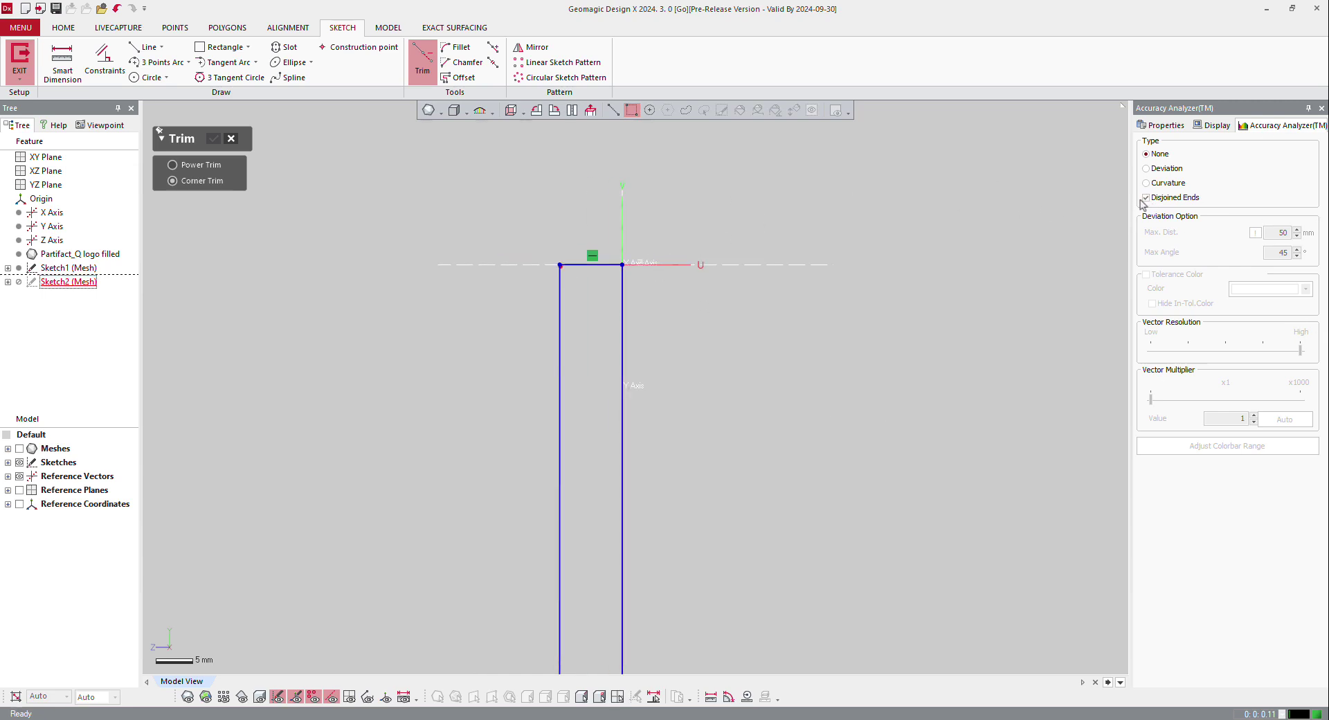
# Leave Trim, move the top line of the profile down onto the Z axis and snap its right endpoint to the origin
pyautogui.scroll(-3, 613, 370)
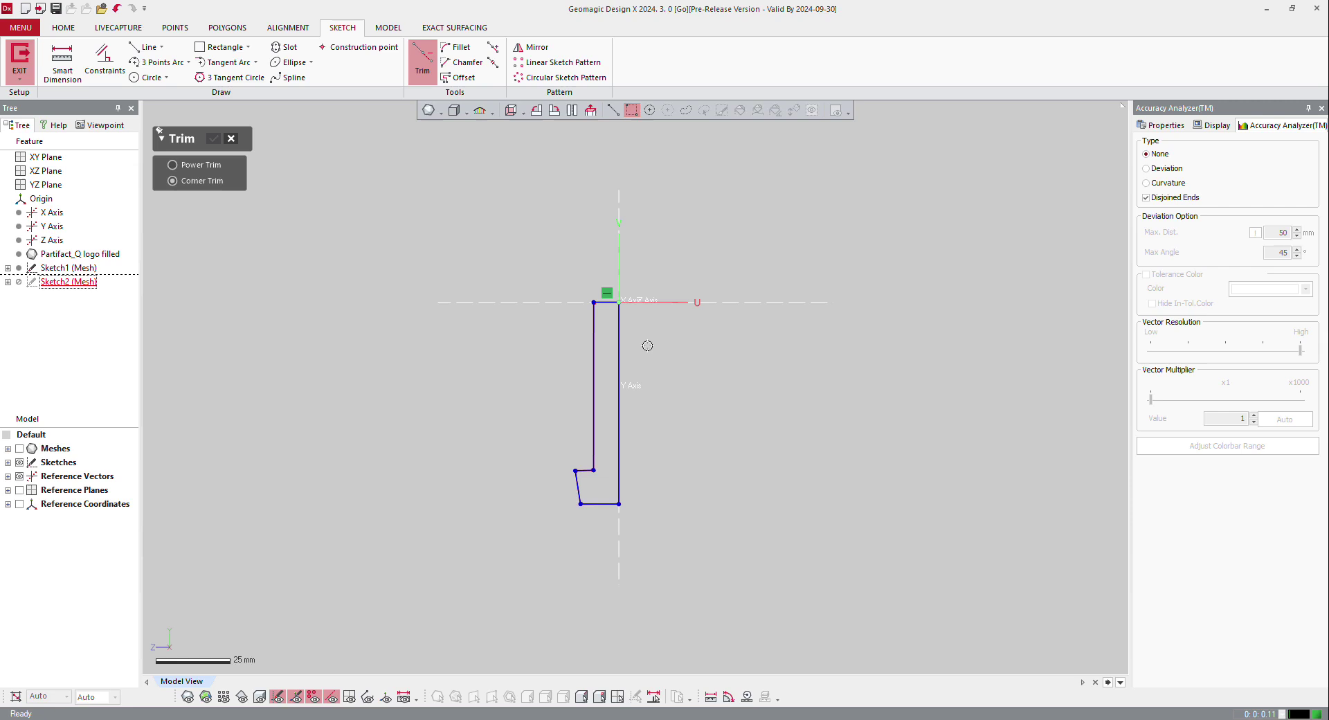
pyautogui.scroll(5, 618, 301)
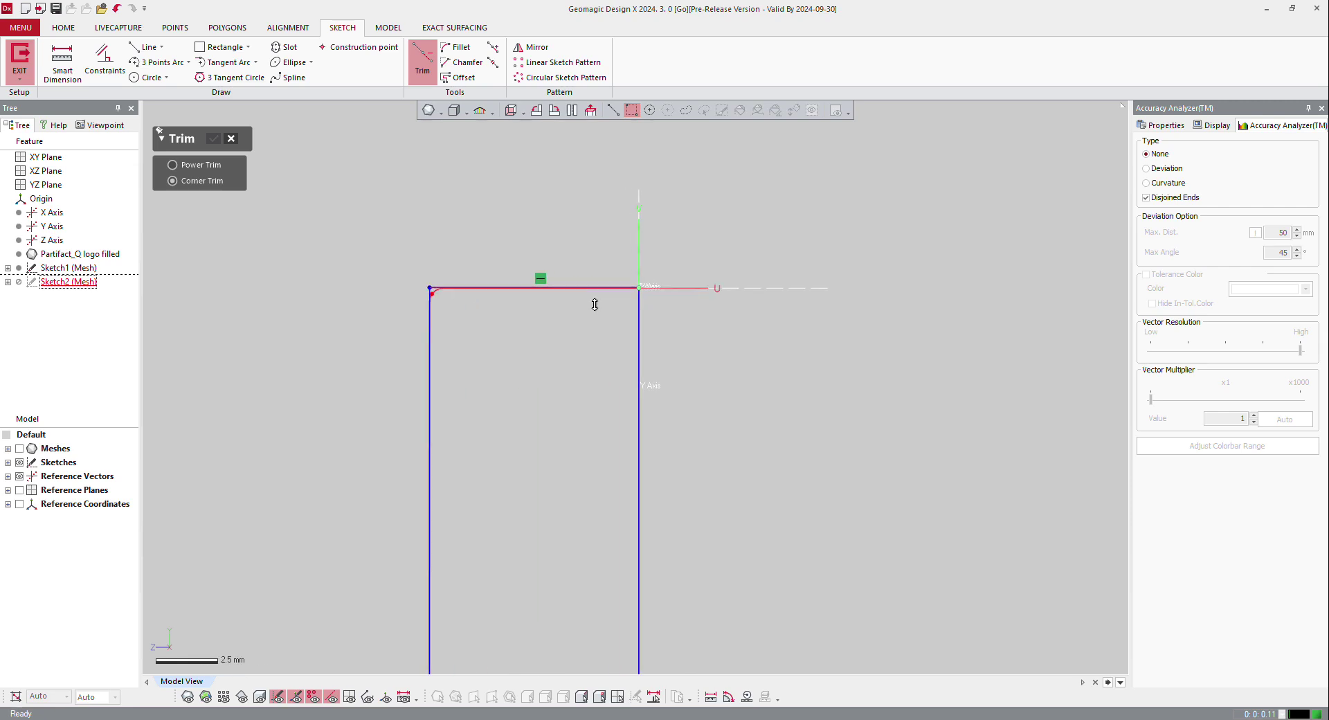
pyautogui.scroll(2, 595, 304)
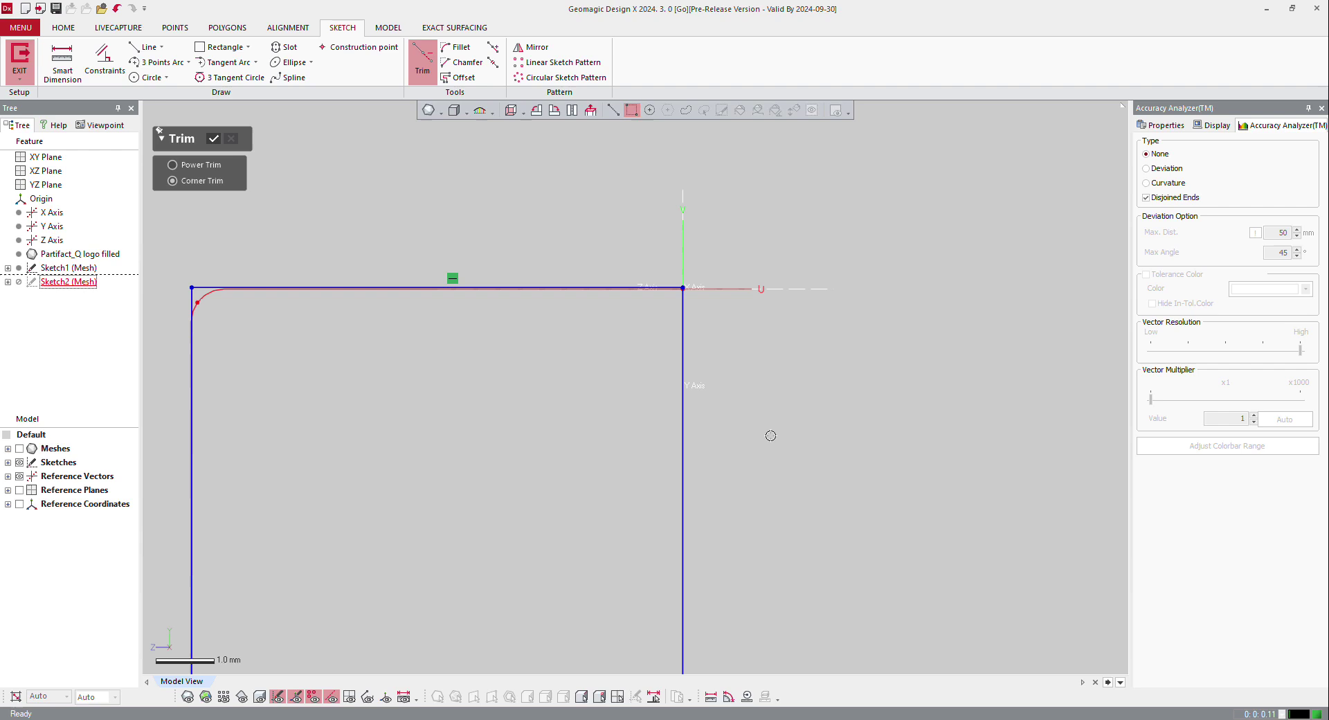
pyautogui.press('Escape')
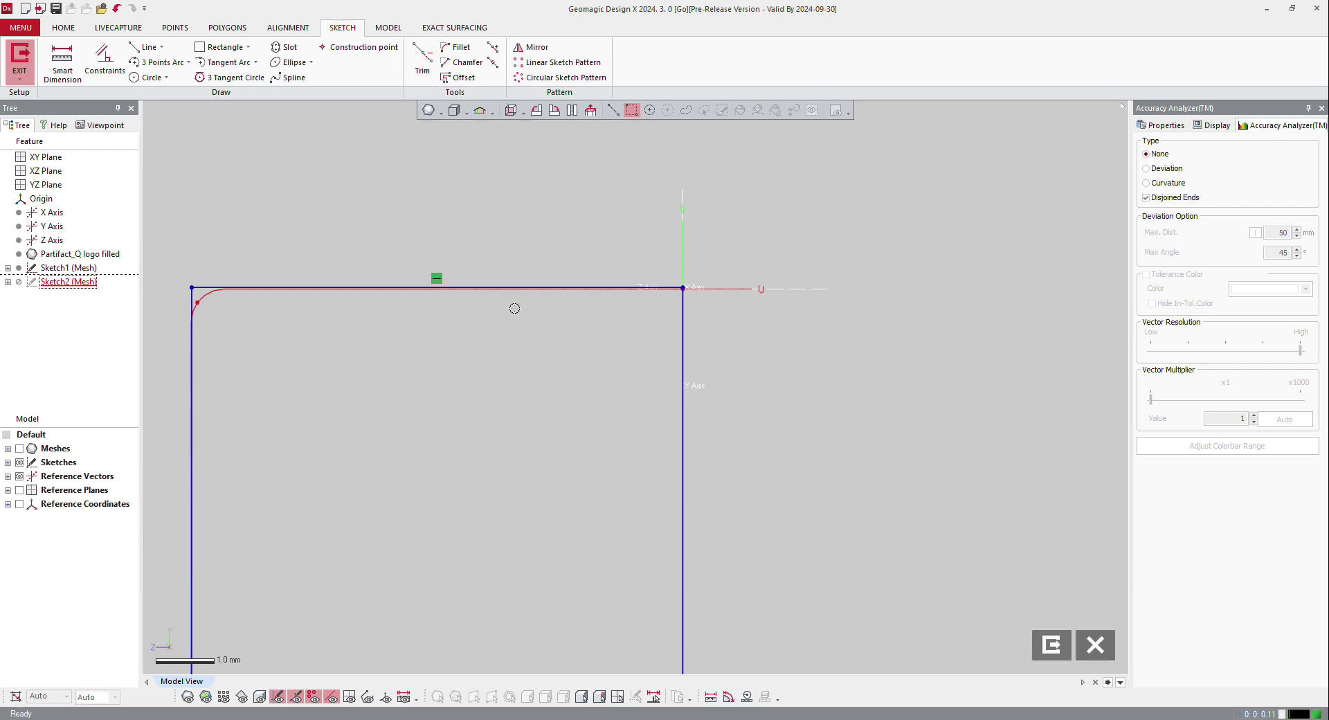
pyautogui.moveTo(494, 286)
pyautogui.mouseDown()
pyautogui.moveTo(490, 309)
pyautogui.moveTo(478, 292)
pyautogui.mouseUp()
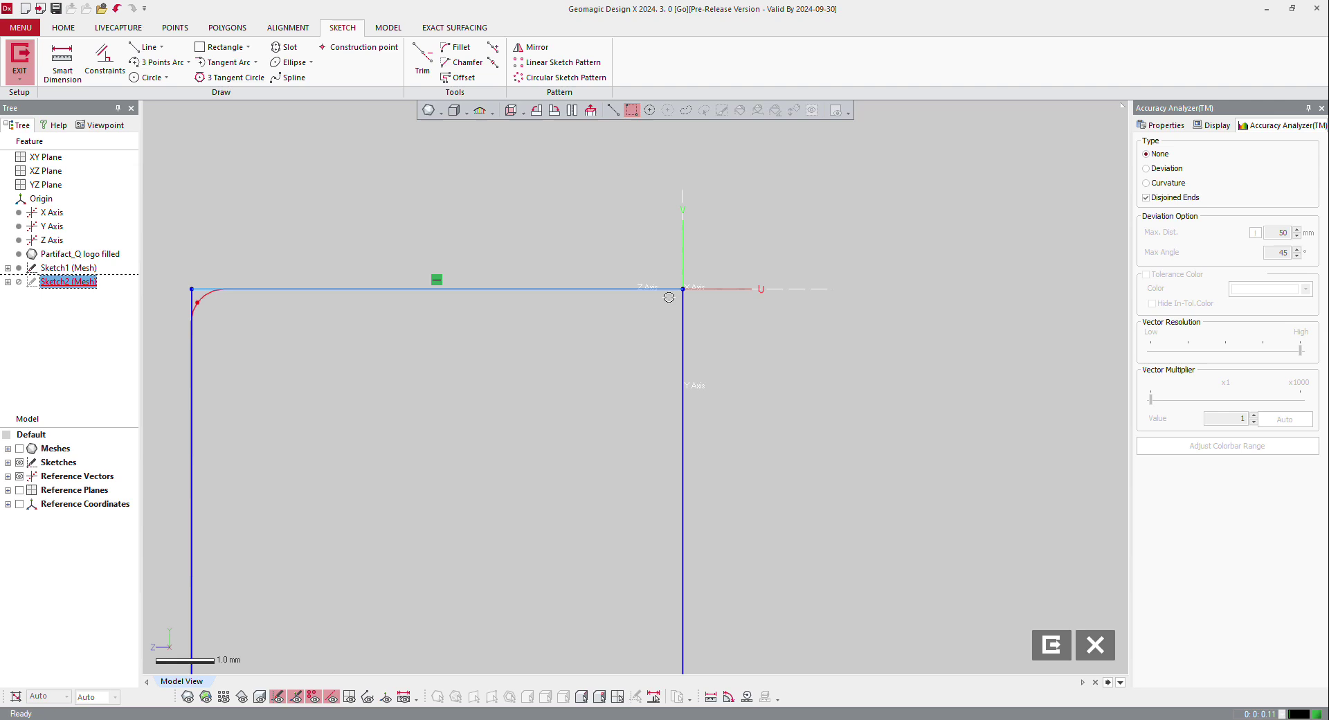
pyautogui.moveTo(682, 289)
pyautogui.mouseDown()
pyautogui.moveTo(662, 295)
pyautogui.moveTo(682, 289)
pyautogui.mouseUp()
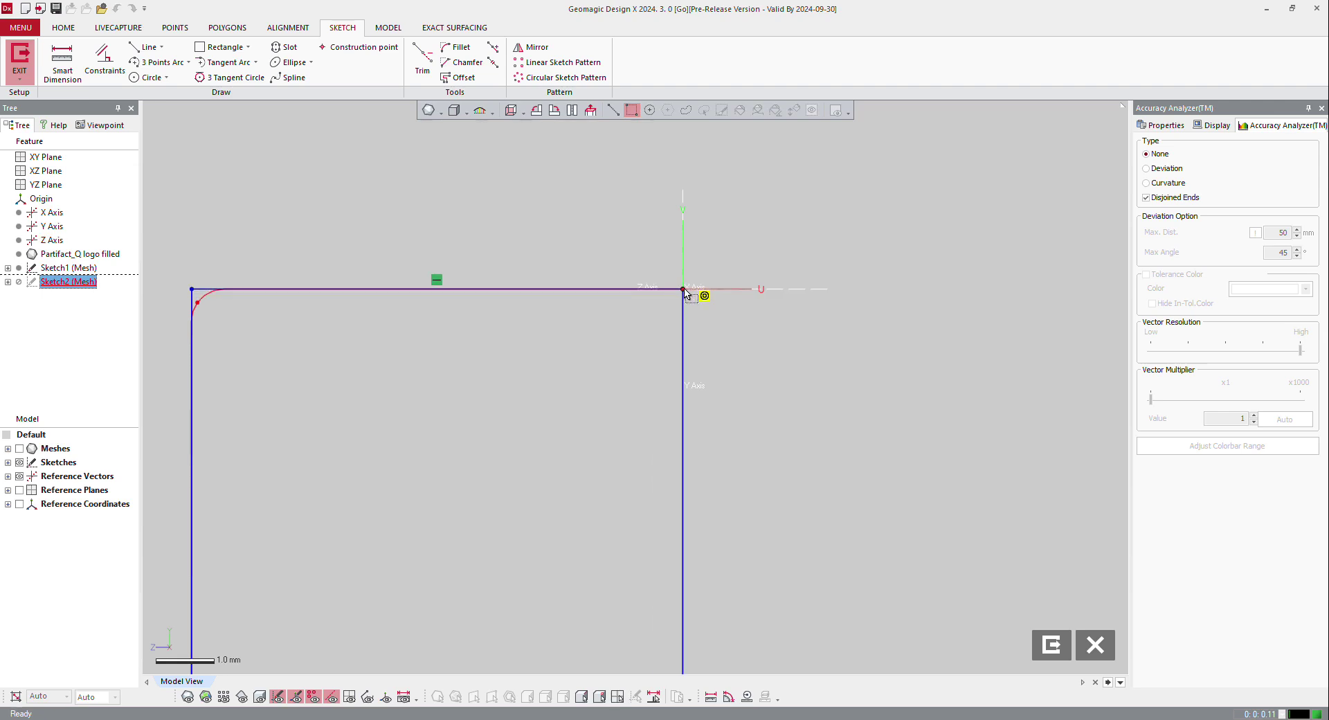
# Finish and exit the side profile mesh sketch on the YZ Plane
pyautogui.scroll(-5, 647, 305)
pyautogui.scroll(-9, 615, 311)
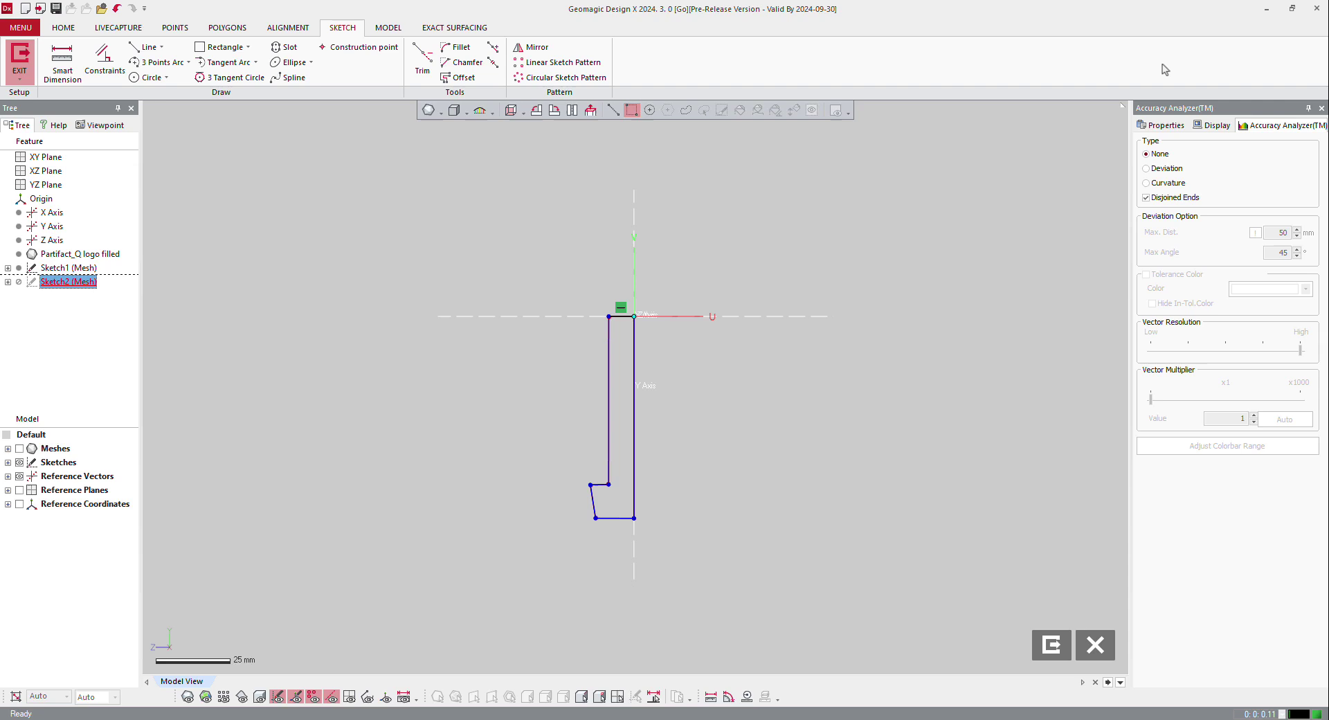
pyautogui.click(16, 63)
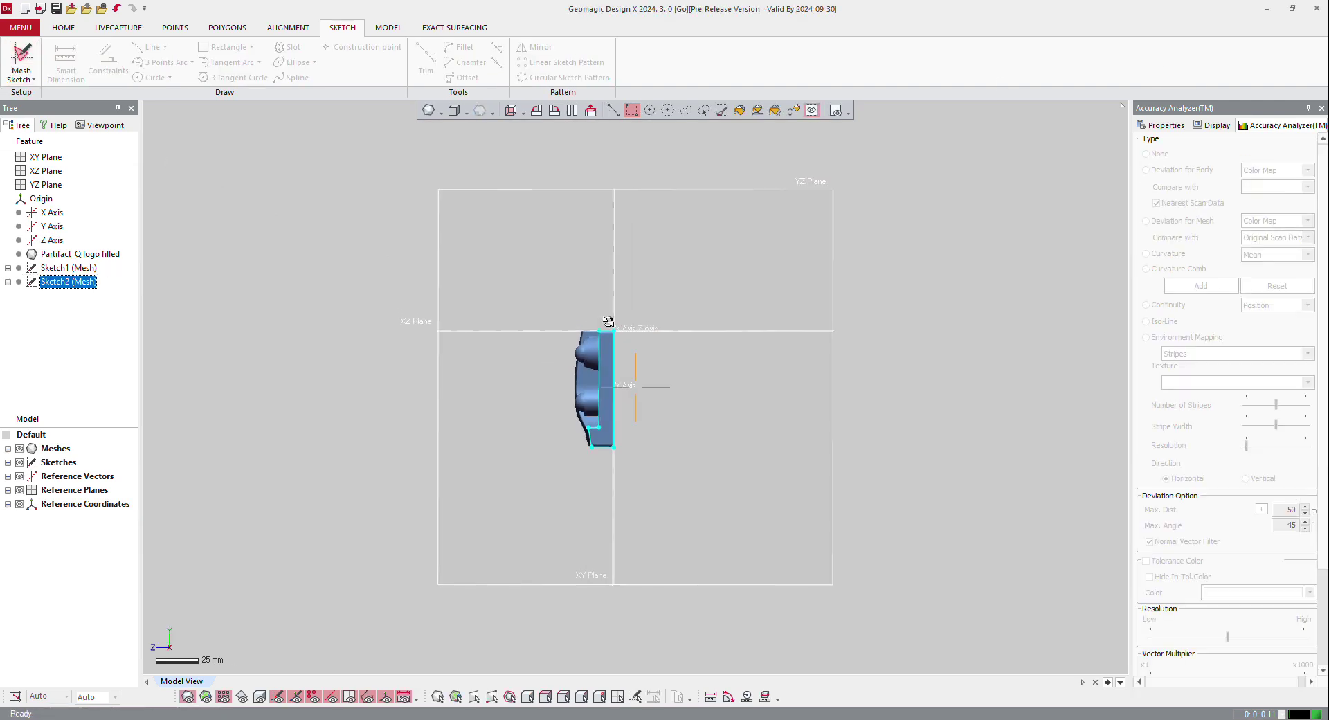
# Set up a new reference vector that uses the Find Cone Axis method
pyautogui.moveTo(608, 322); pyautogui.dragTo(623, 235, button='right')
pyautogui.scroll(6, 611, 351)
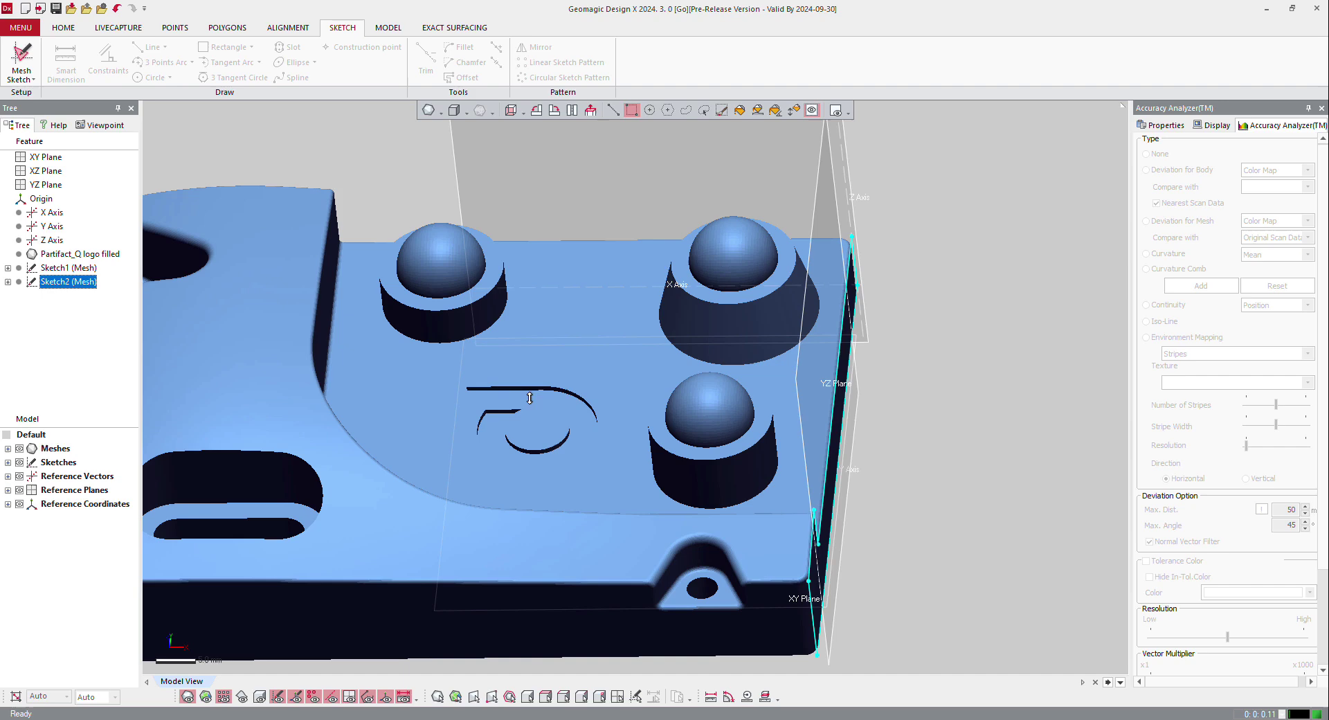
pyautogui.moveTo(529, 398); pyautogui.dragTo(700, 453, button='right')
pyautogui.scroll(-3, 600, 345)
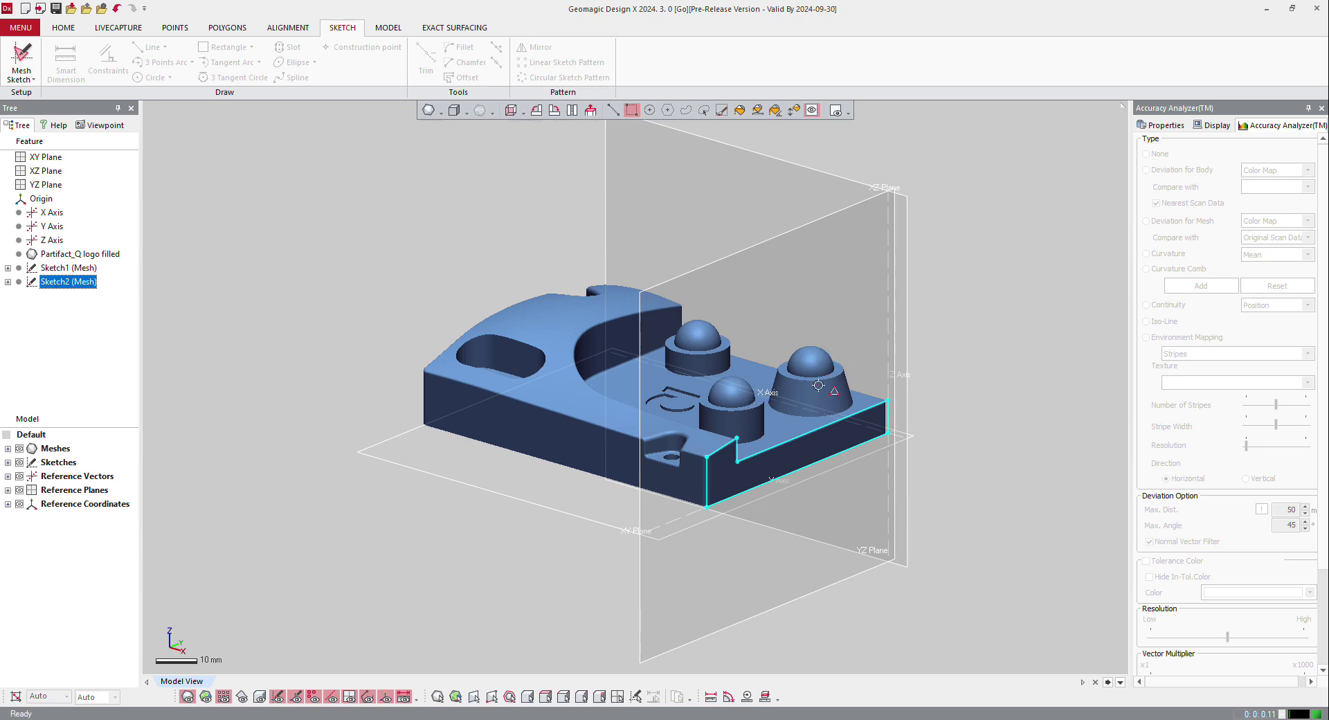
pyautogui.scroll(4, 820, 380)
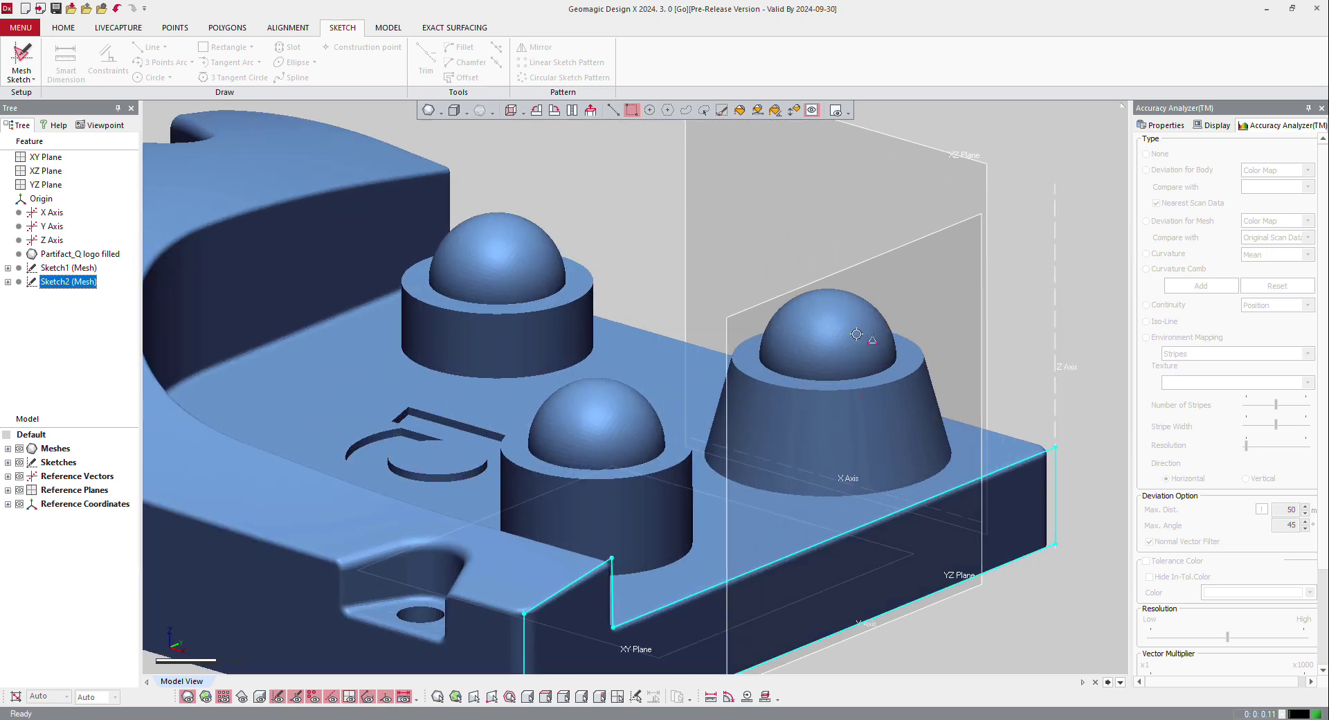
pyautogui.scroll(-3, 829, 432)
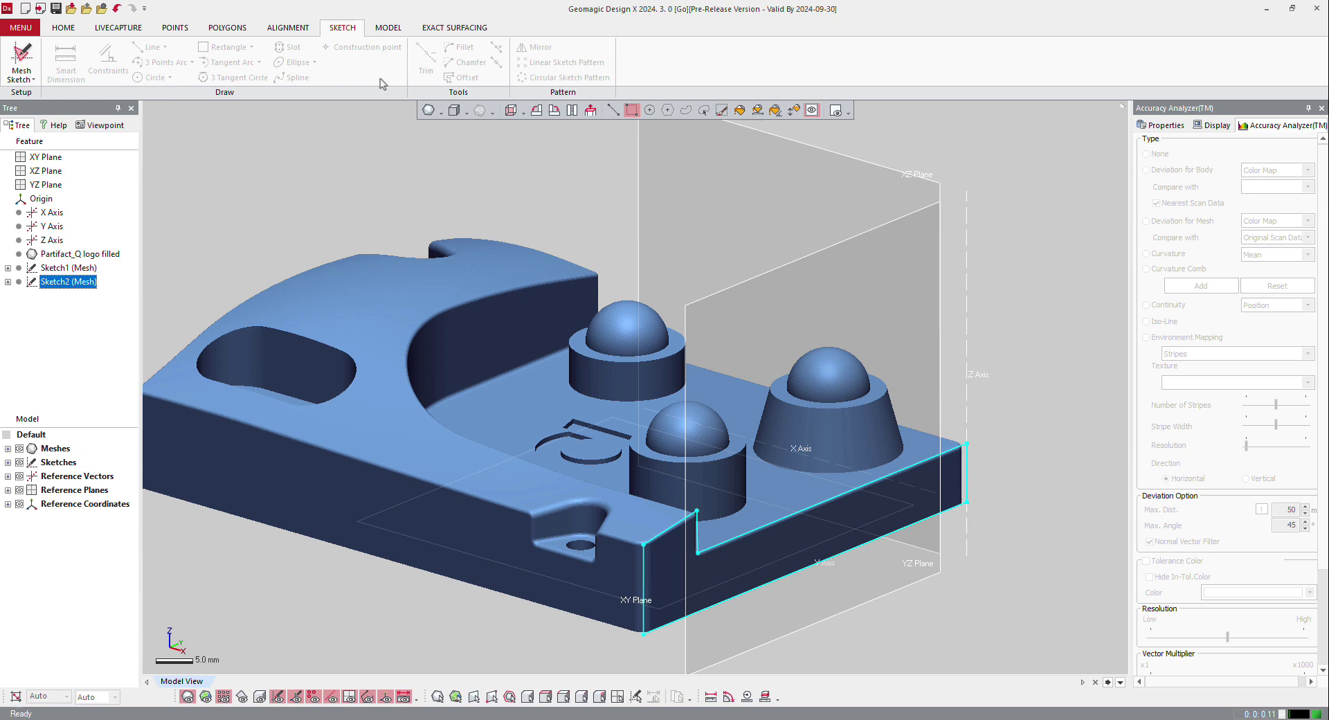
pyautogui.click(65, 29)
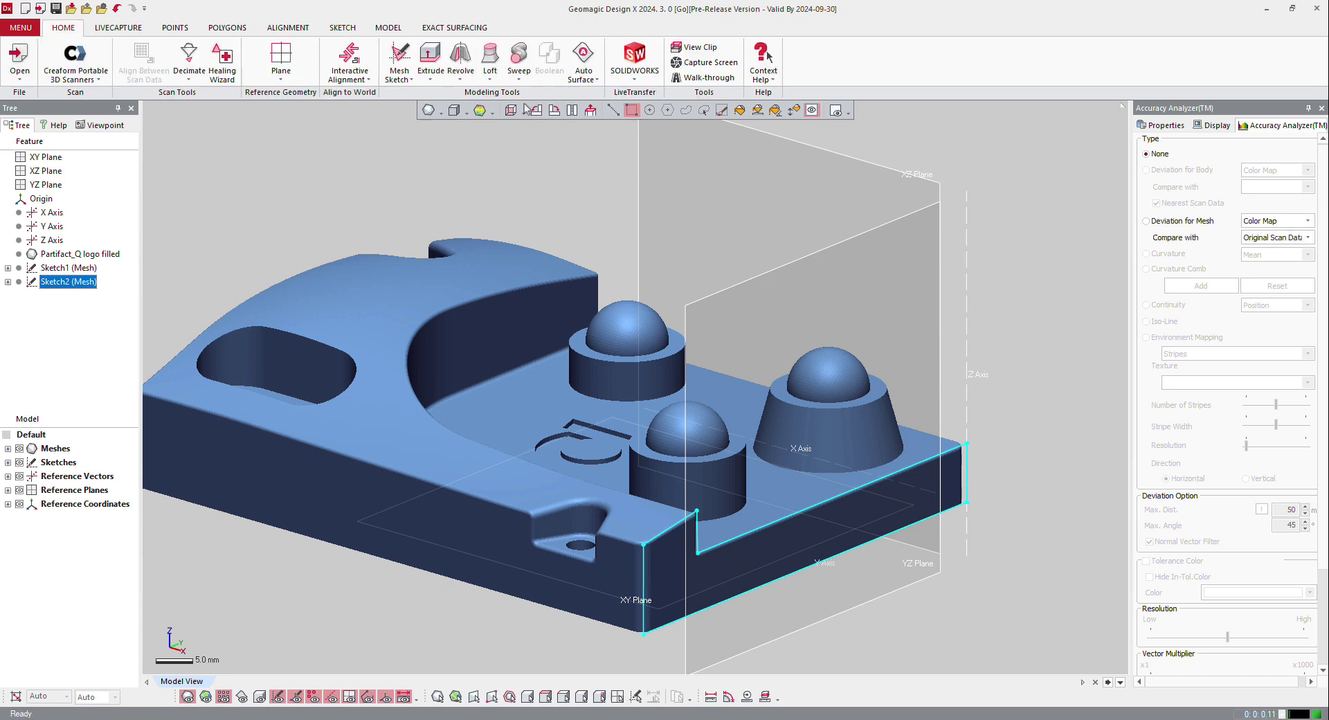
pyautogui.click(369, 79)
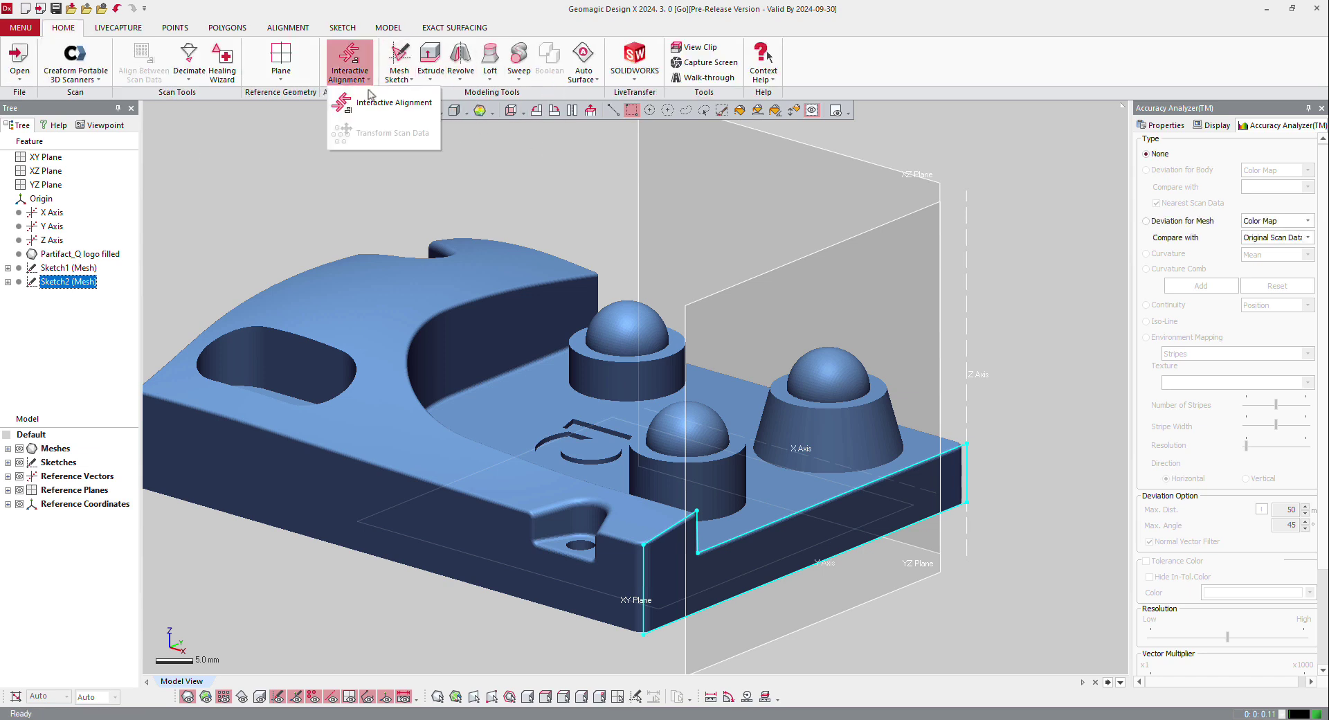
pyautogui.click(283, 80)
pyautogui.click(301, 138)
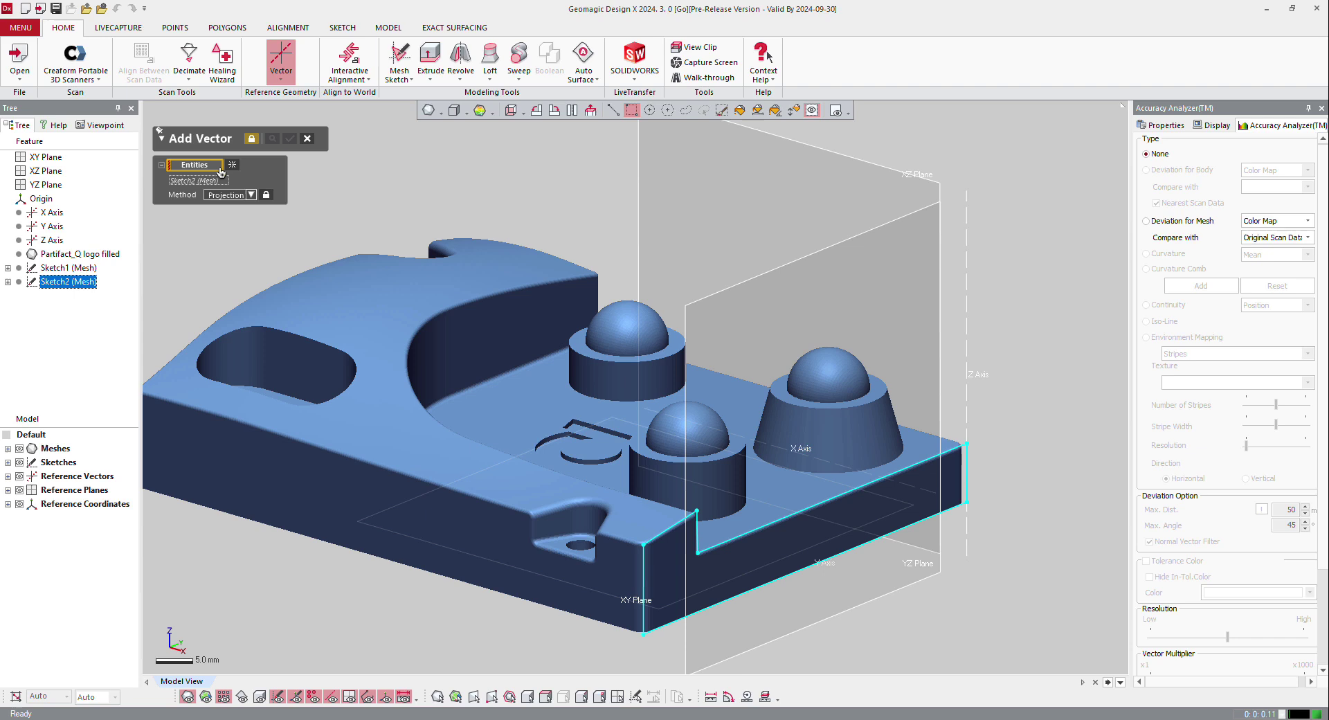
pyautogui.click(232, 196)
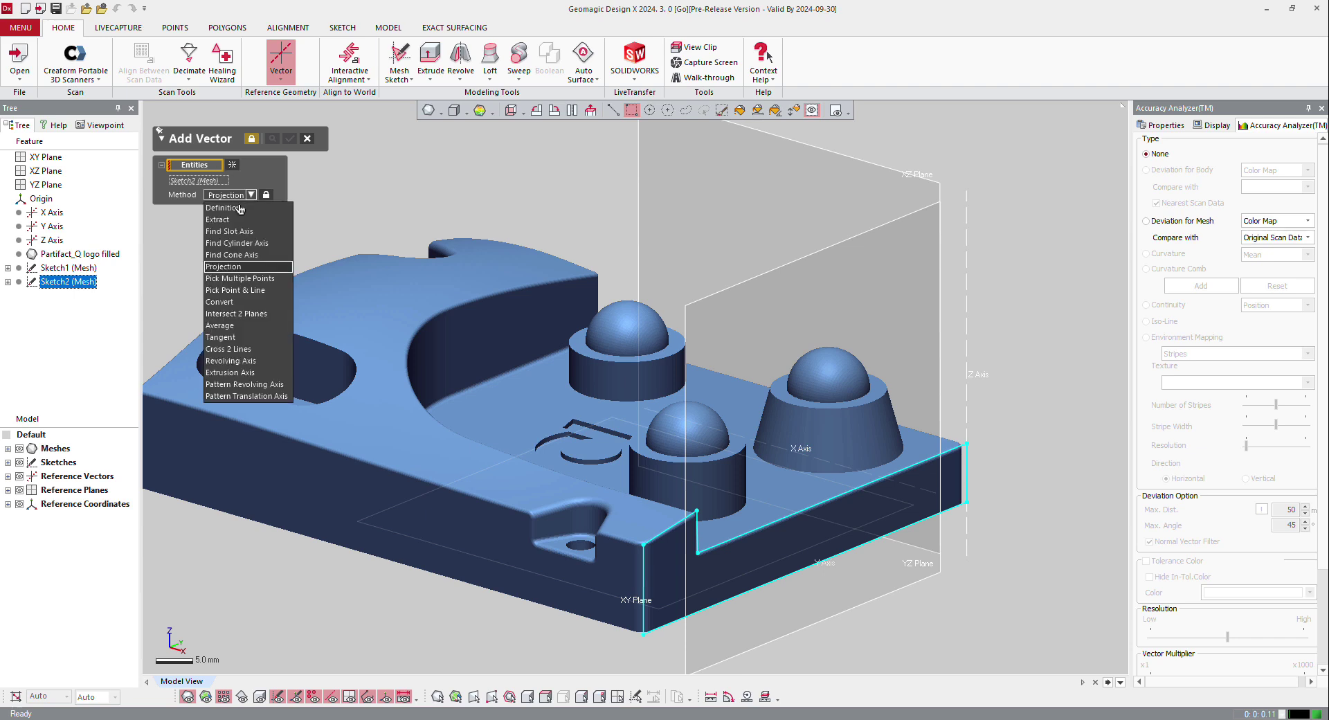
pyautogui.click(248, 256)
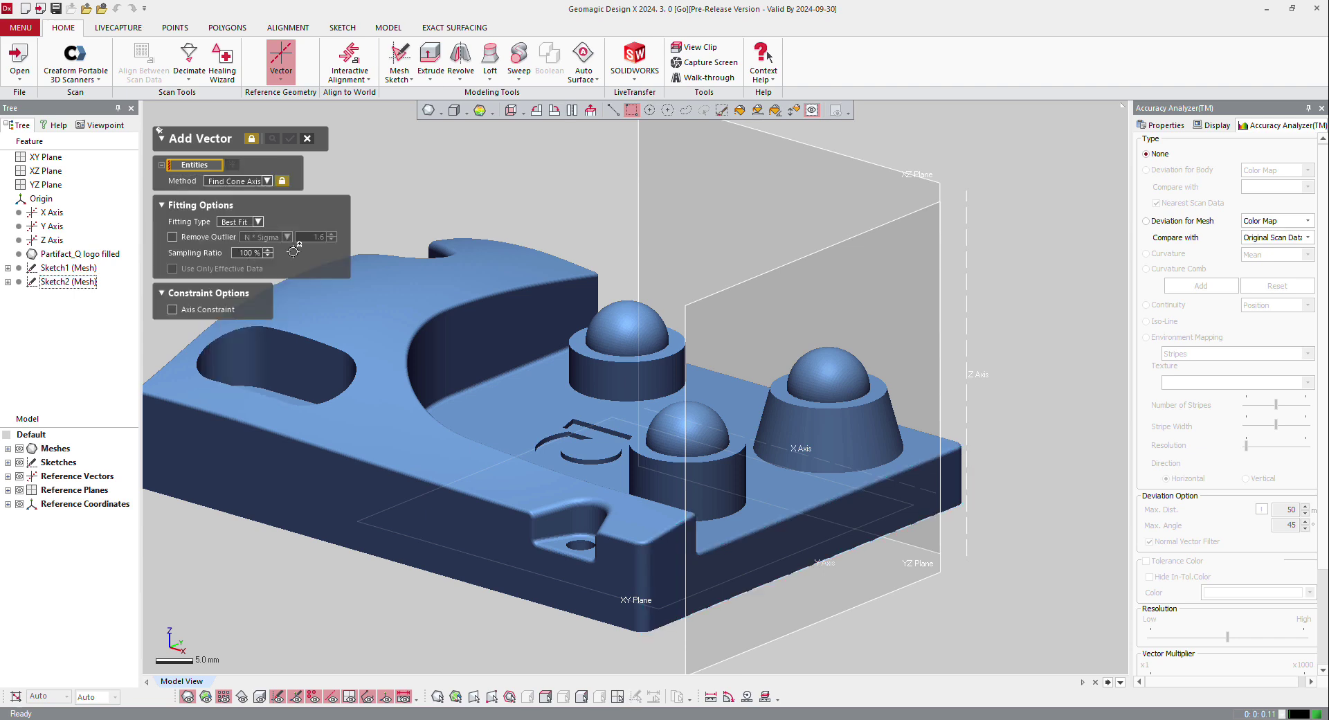
# Select the conical boss's side faces by similar curvature, fit the cone axis through them and accept the vector
pyautogui.click(792, 112)
pyautogui.click(857, 426)
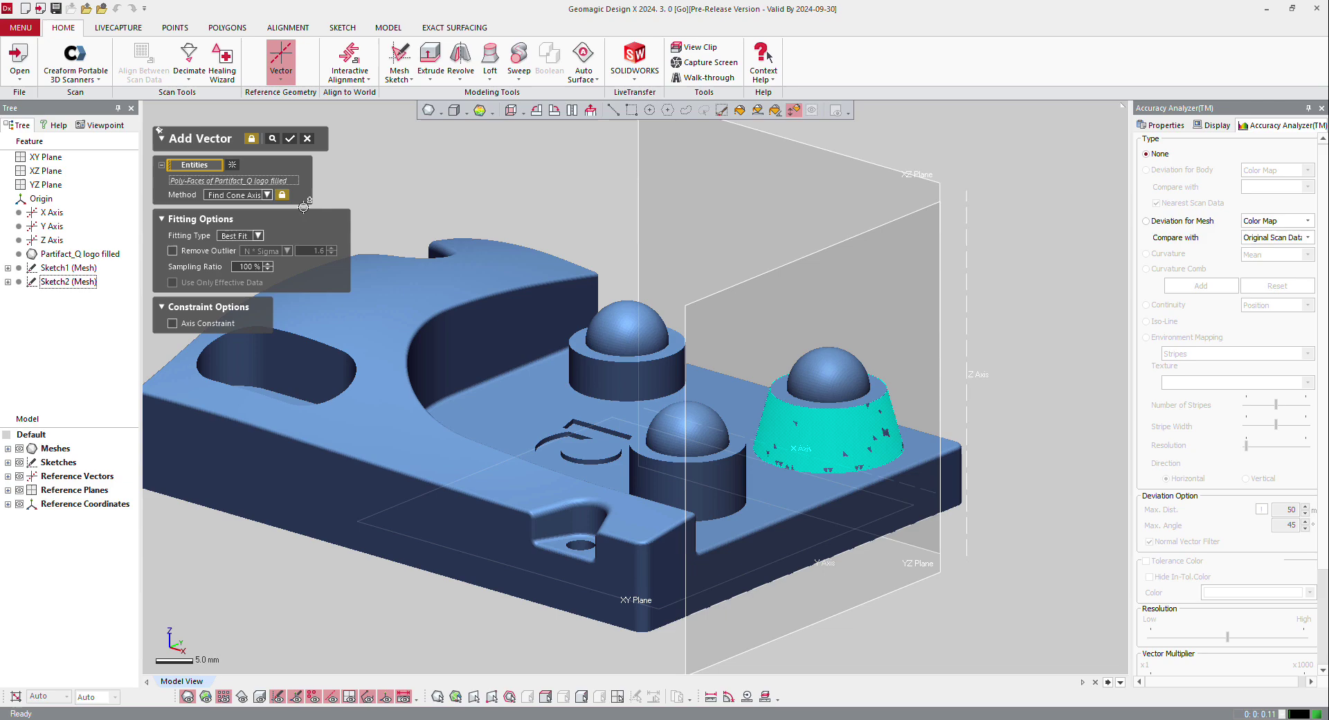
pyautogui.click(274, 142)
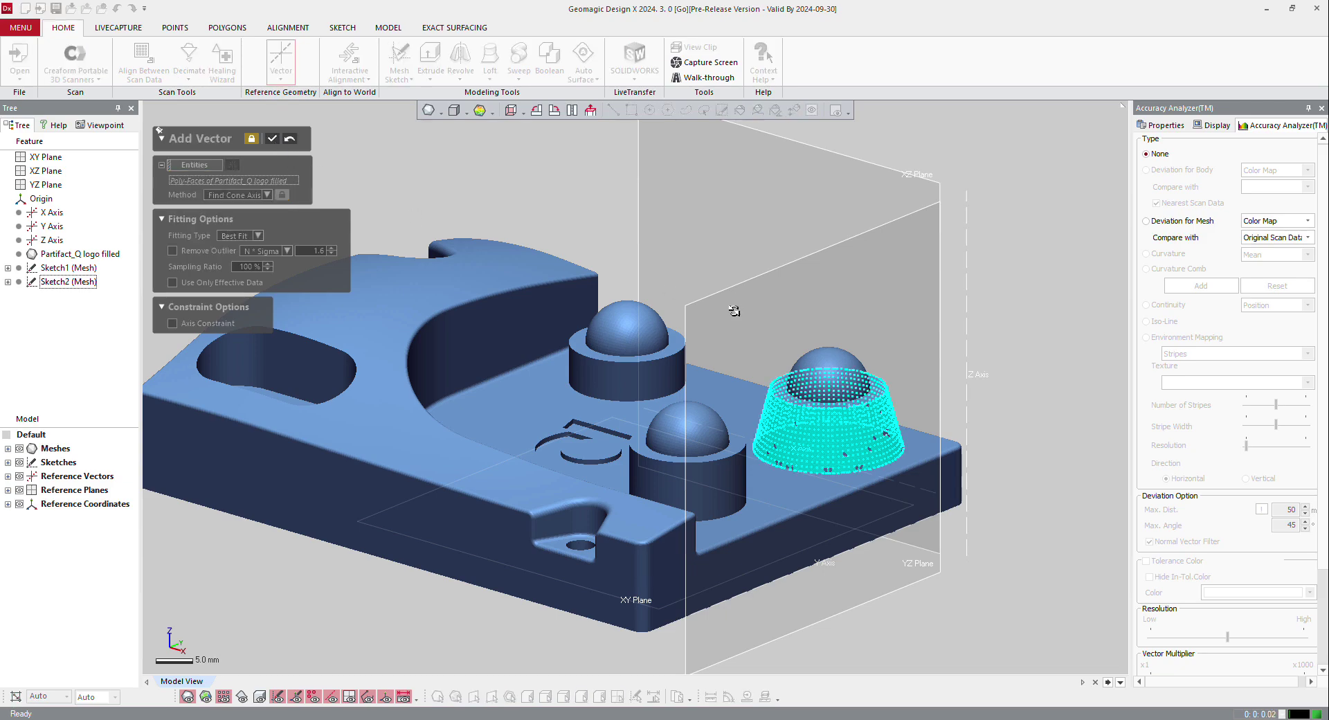
pyautogui.moveTo(735, 311); pyautogui.dragTo(607, 538, button='right')
pyautogui.scroll(1, 608, 538)
pyautogui.moveTo(1066, 476); pyautogui.dragTo(315, 160, button='right')
pyautogui.click(274, 142)
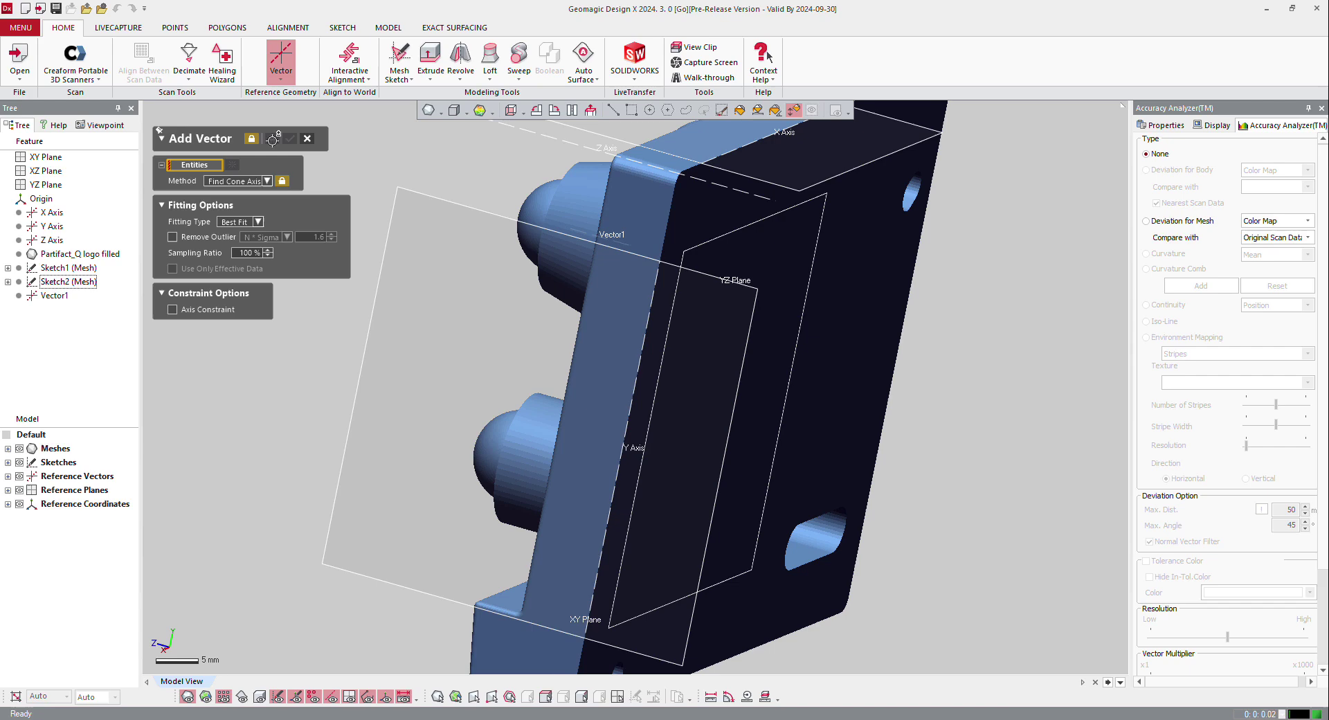
pyautogui.moveTo(651, 252); pyautogui.dragTo(907, 241, button='right')
pyautogui.scroll(3, 875, 280)
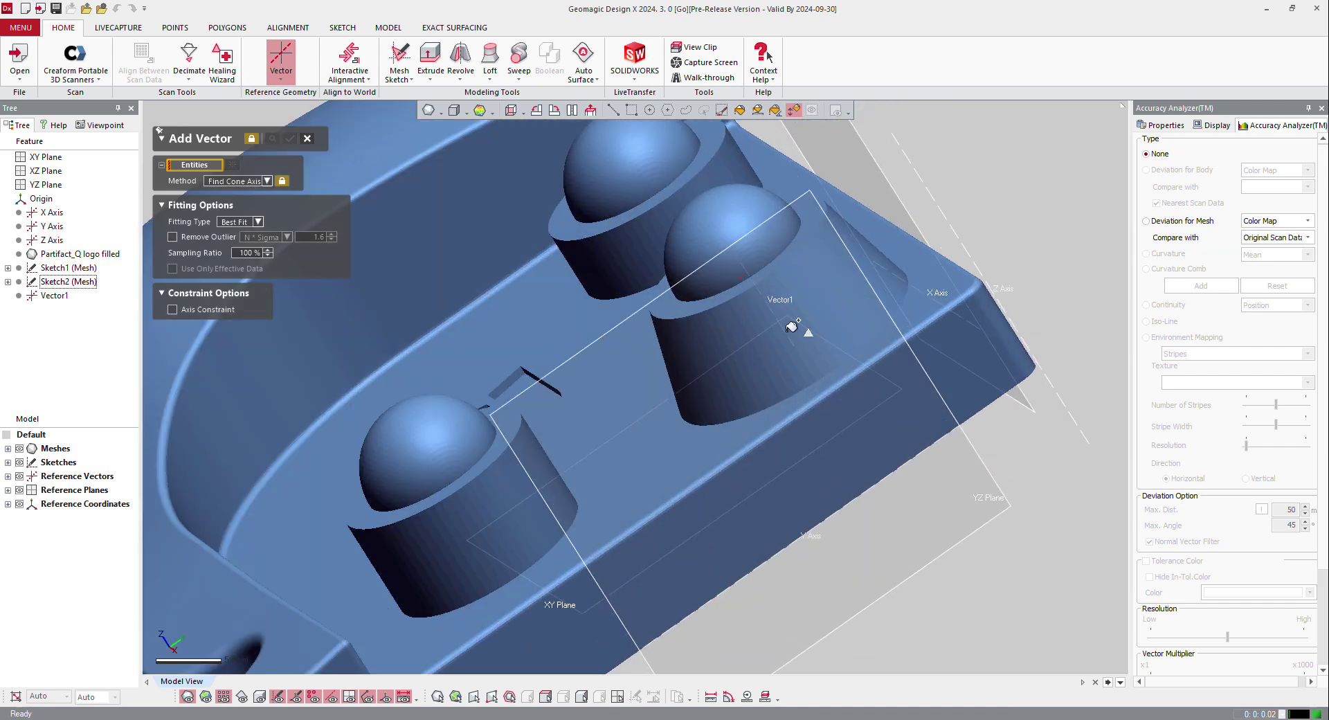
pyautogui.scroll(-3, 747, 219)
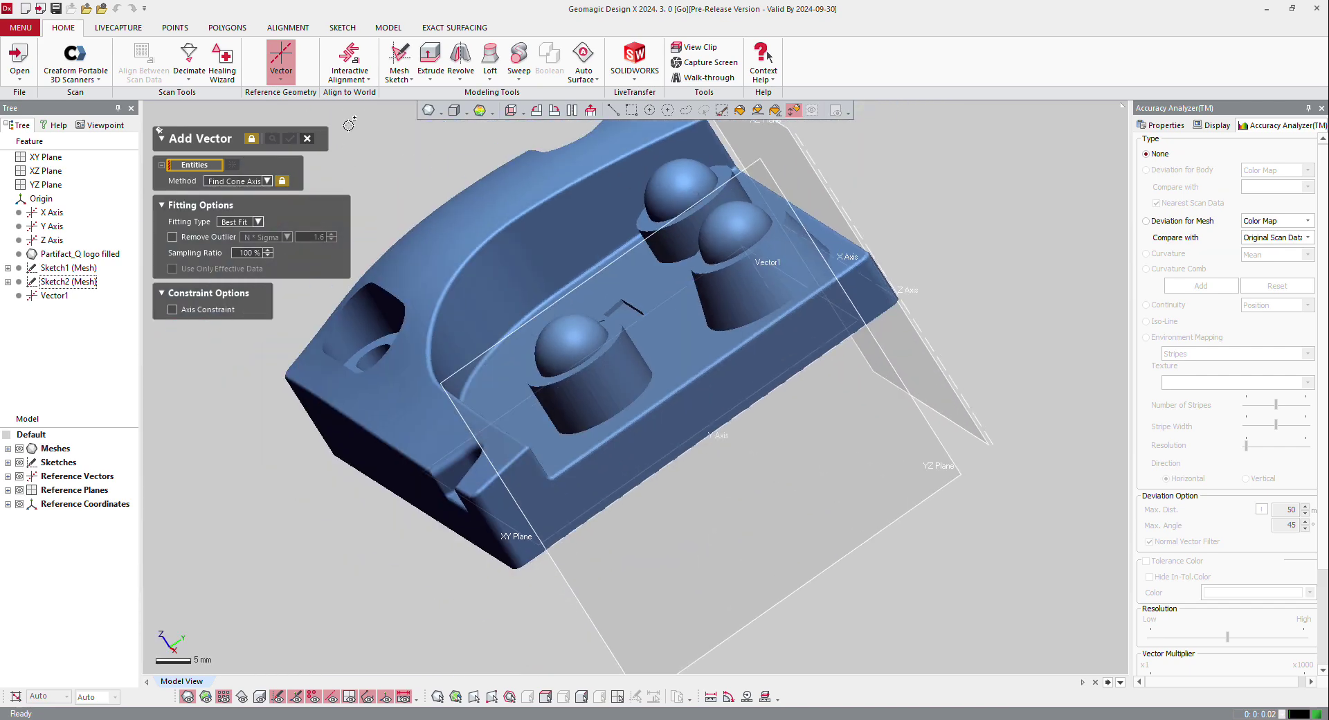
pyautogui.press('Escape')
# Set up a rotational mesh sketch with Vector1 as the central axis and the YZ Plane as the base plane
pyautogui.click(405, 79)
pyautogui.click(409, 106)
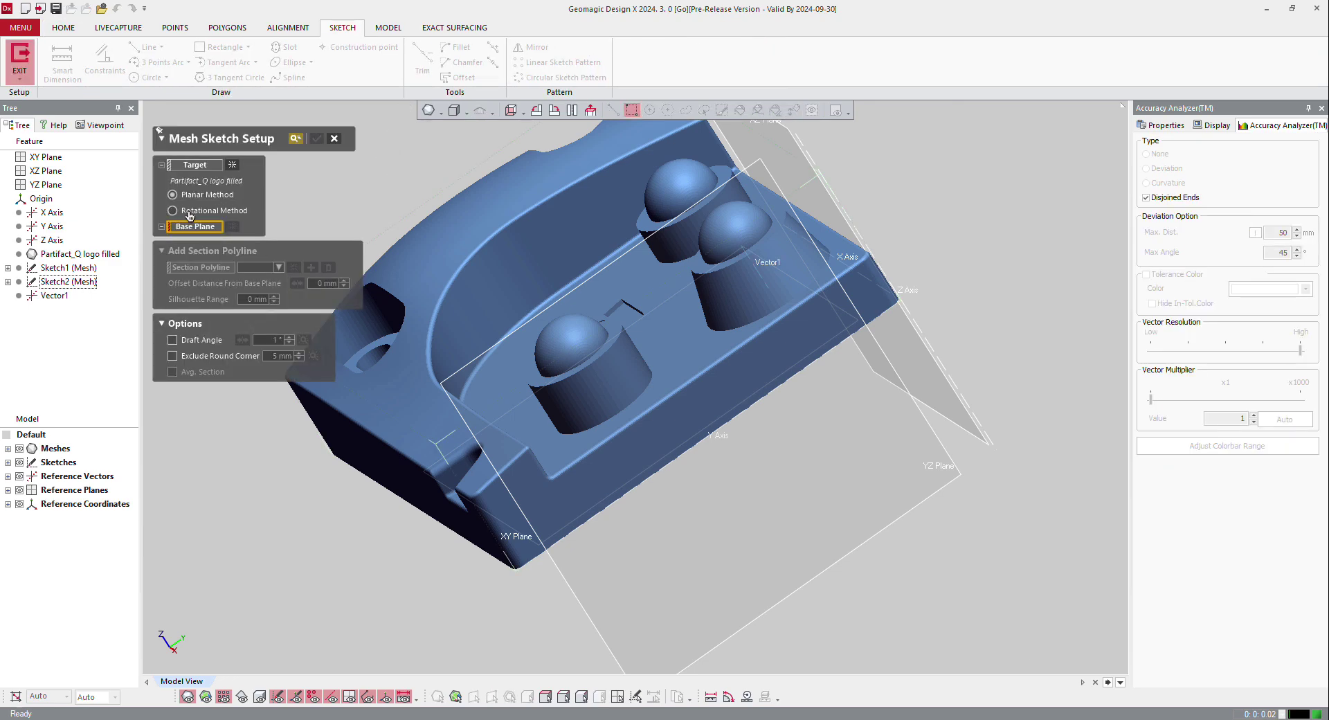
pyautogui.click(189, 214)
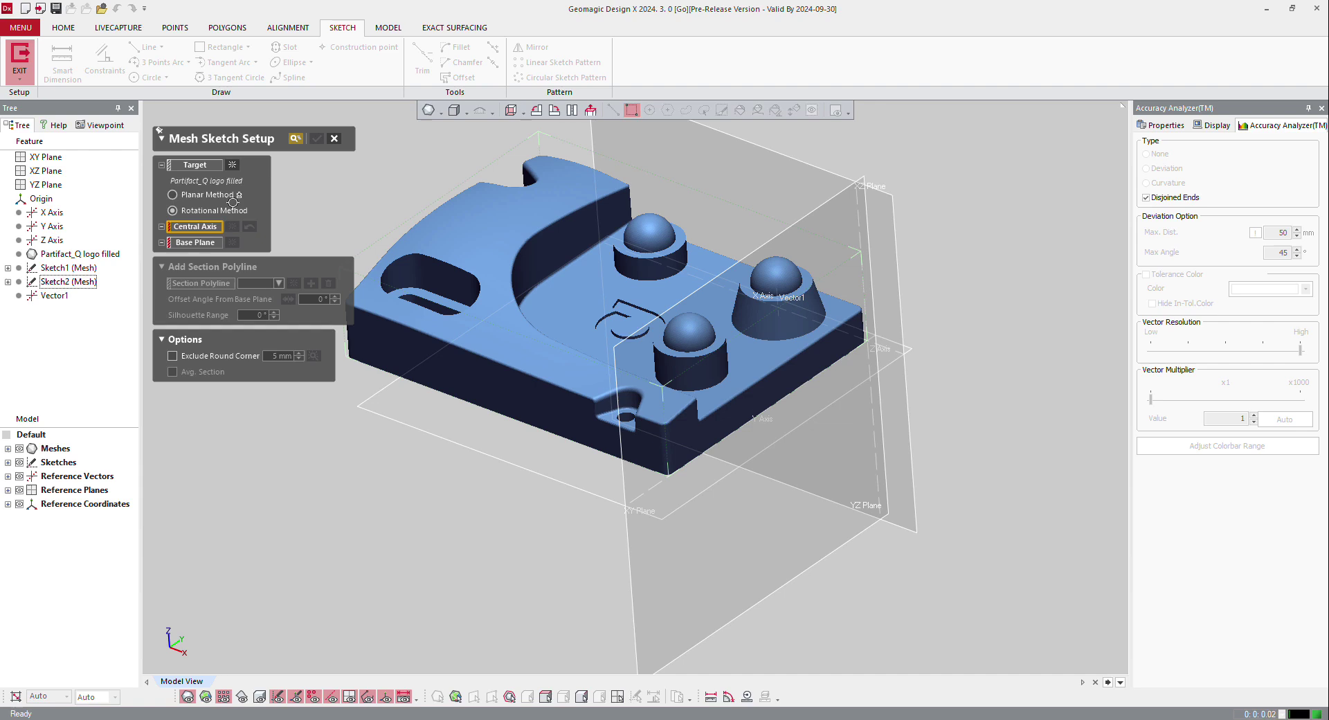
pyautogui.click(57, 295)
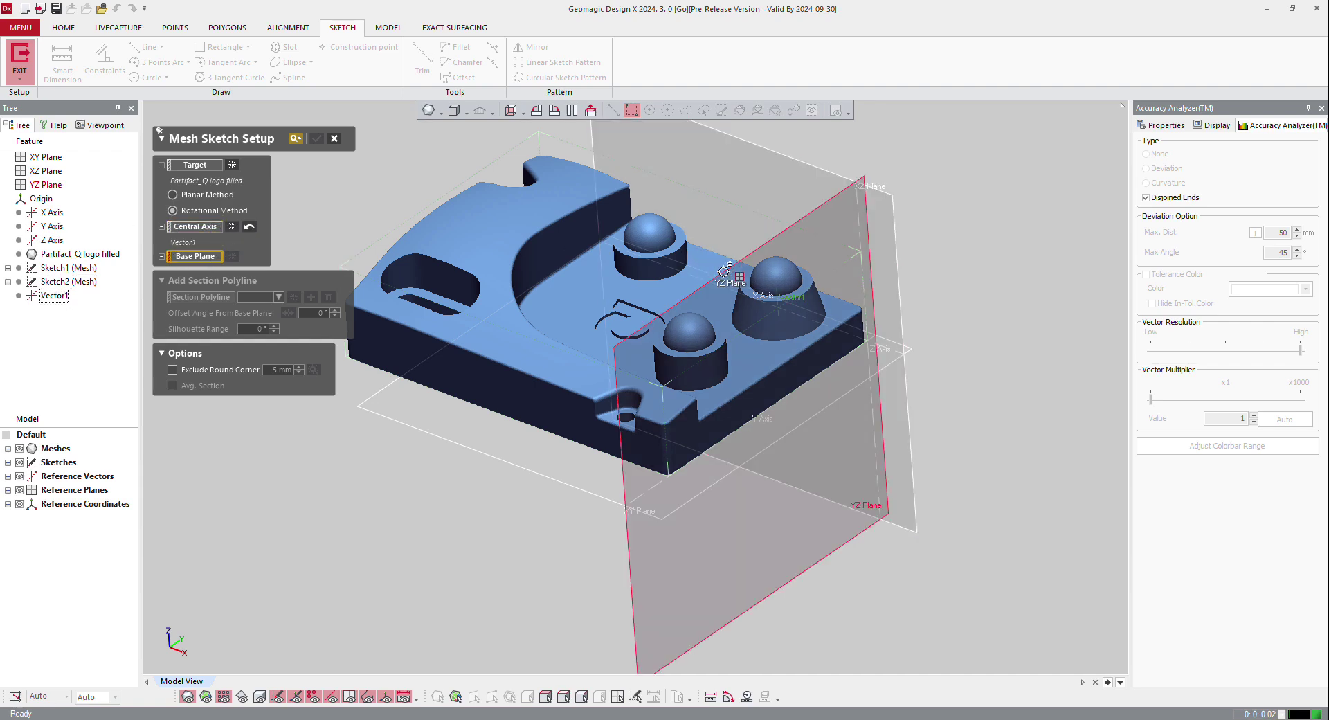
pyautogui.click(774, 271)
# Rotate the section to 42° from the base plane so it cuts only the conical boss, and accept the sketch setup
pyautogui.moveTo(606, 279); pyautogui.dragTo(778, 314, button='right')
pyautogui.moveTo(842, 391); pyautogui.dragTo(752, 362, button='right')
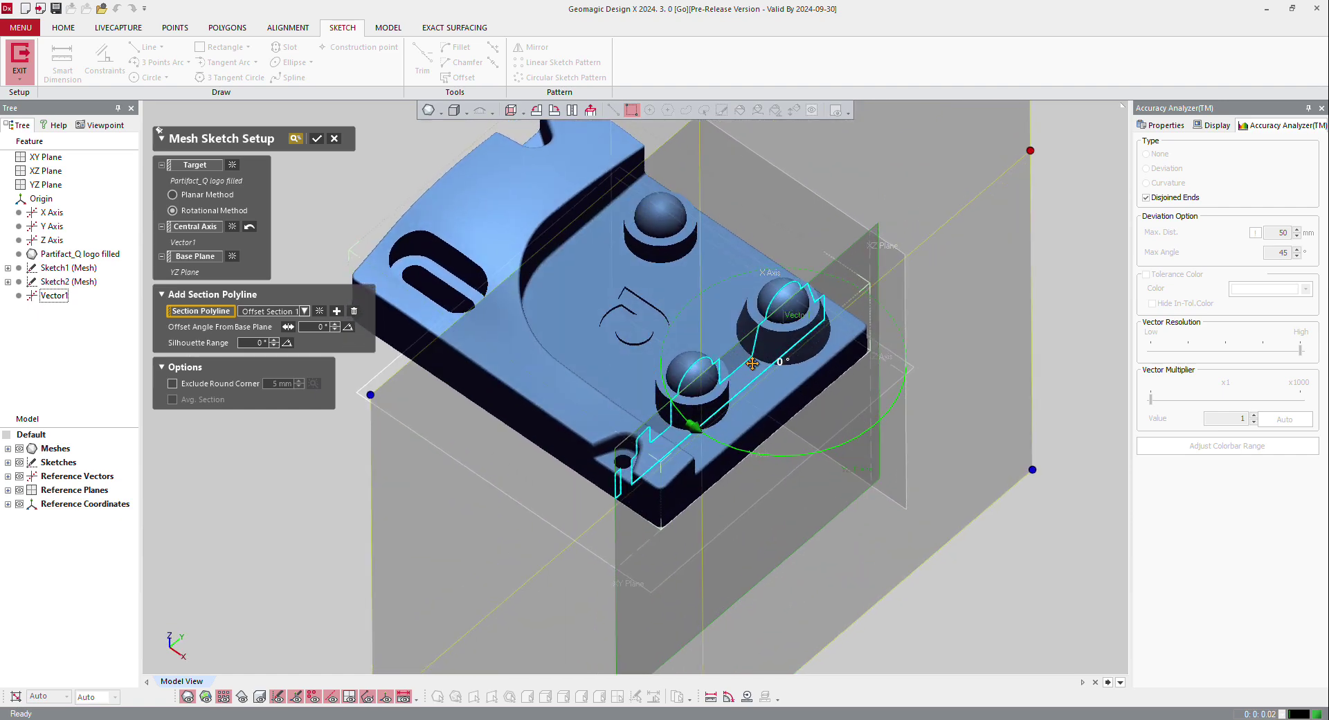
pyautogui.moveTo(807, 458); pyautogui.dragTo(863, 445)
pyautogui.moveTo(749, 363); pyautogui.dragTo(719, 371, button='right')
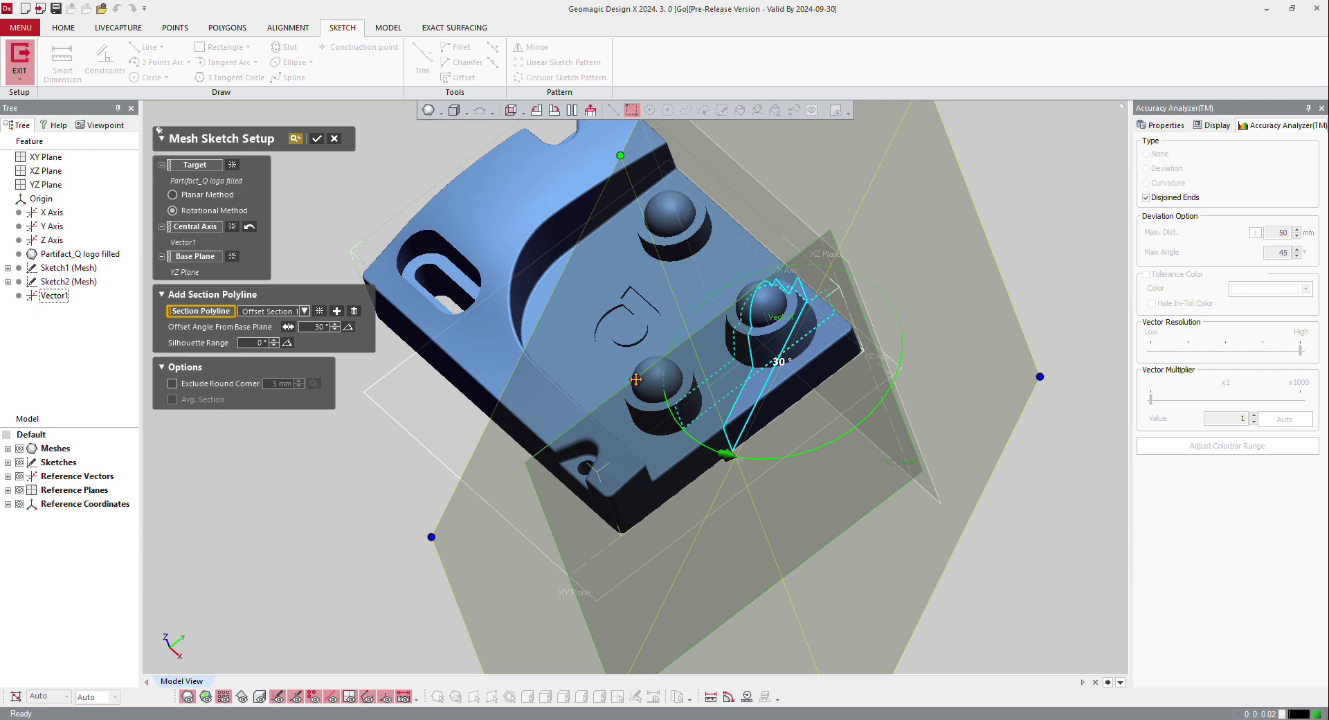
pyautogui.moveTo(917, 346); pyautogui.dragTo(665, 390, button='right')
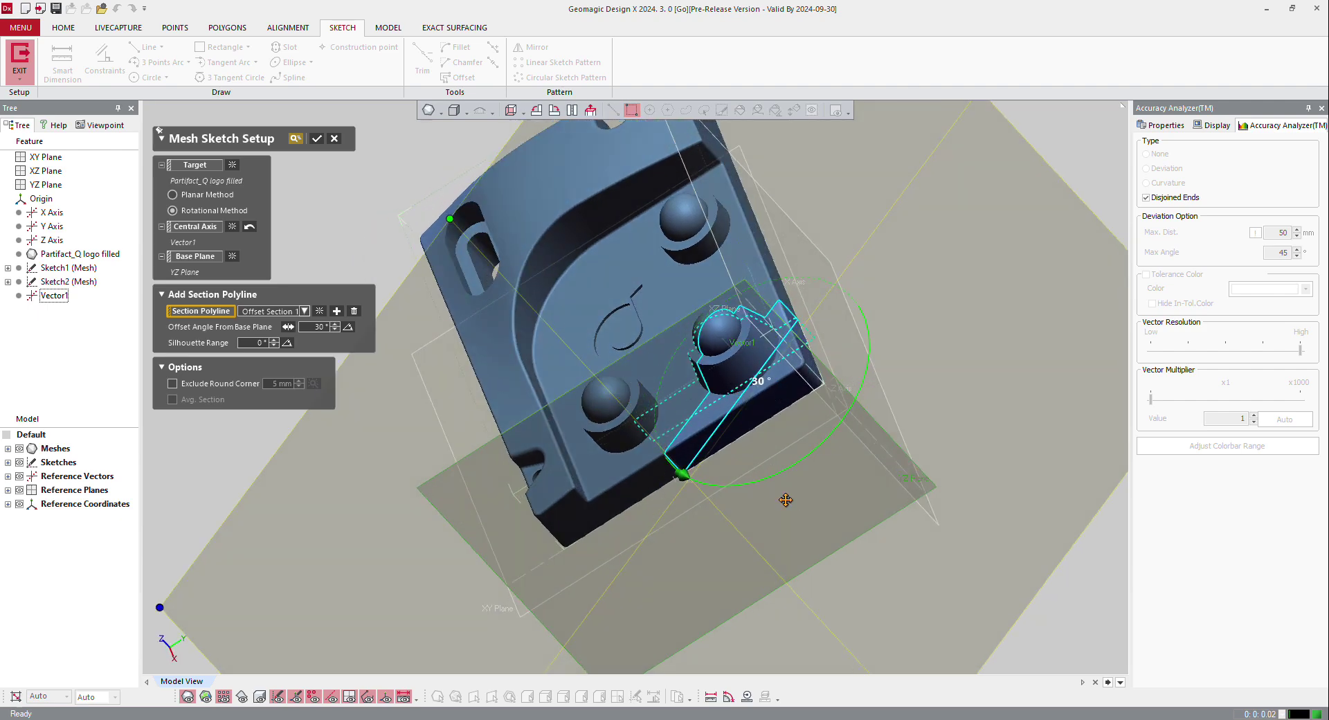
pyautogui.moveTo(783, 471); pyautogui.dragTo(701, 482)
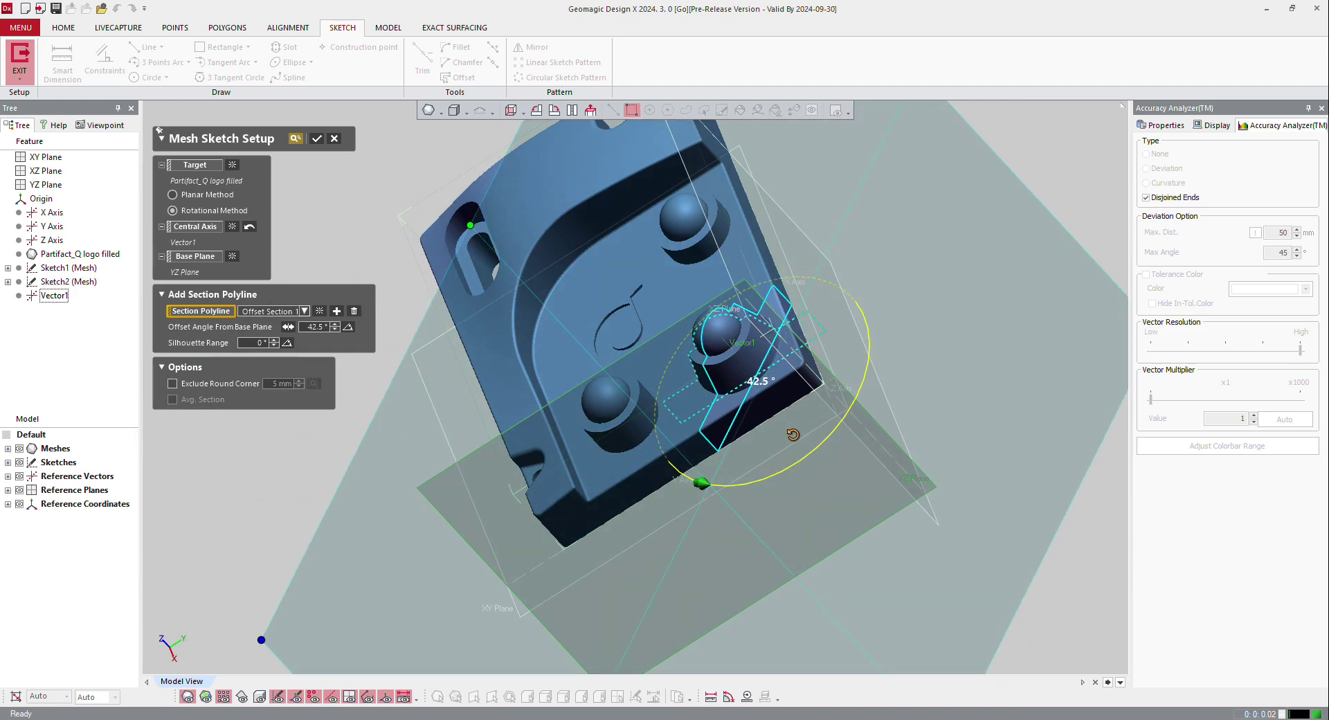
pyautogui.click(315, 139)
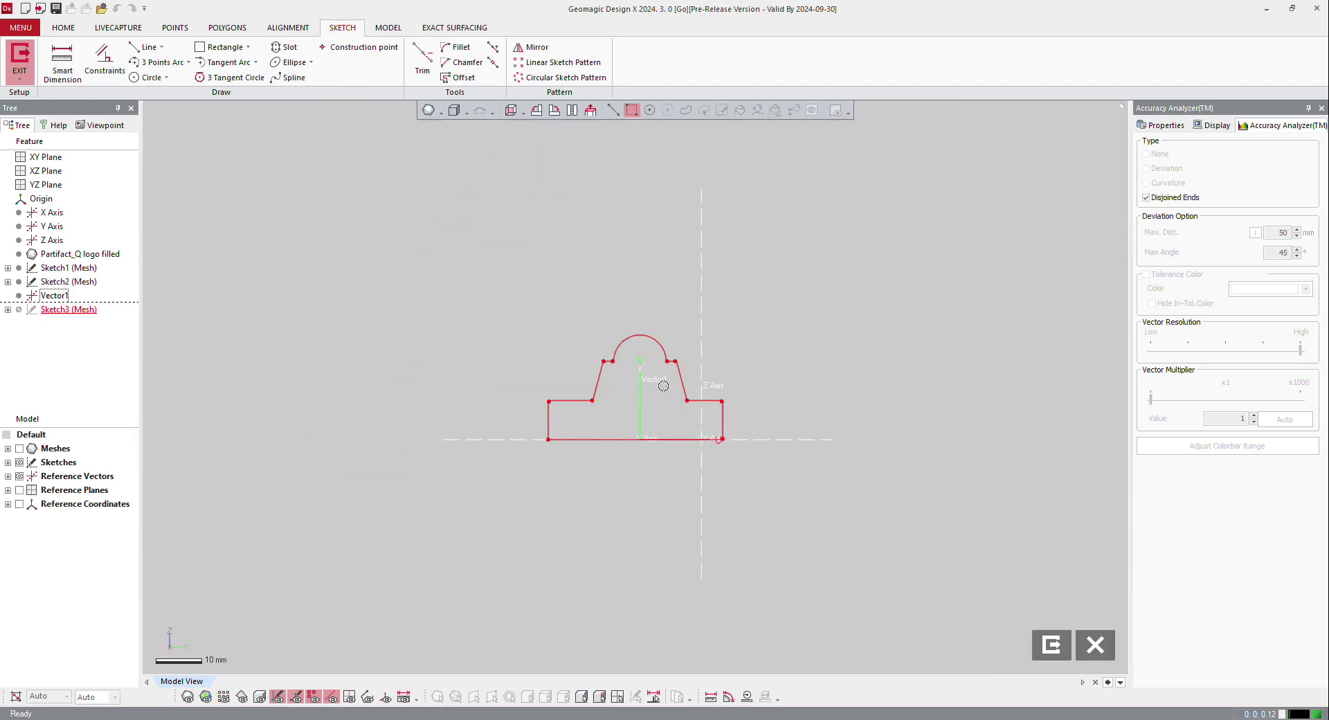
# Convert the cone axis vector into a sketch line with Convert Entities
pyautogui.scroll(5, 692, 422)
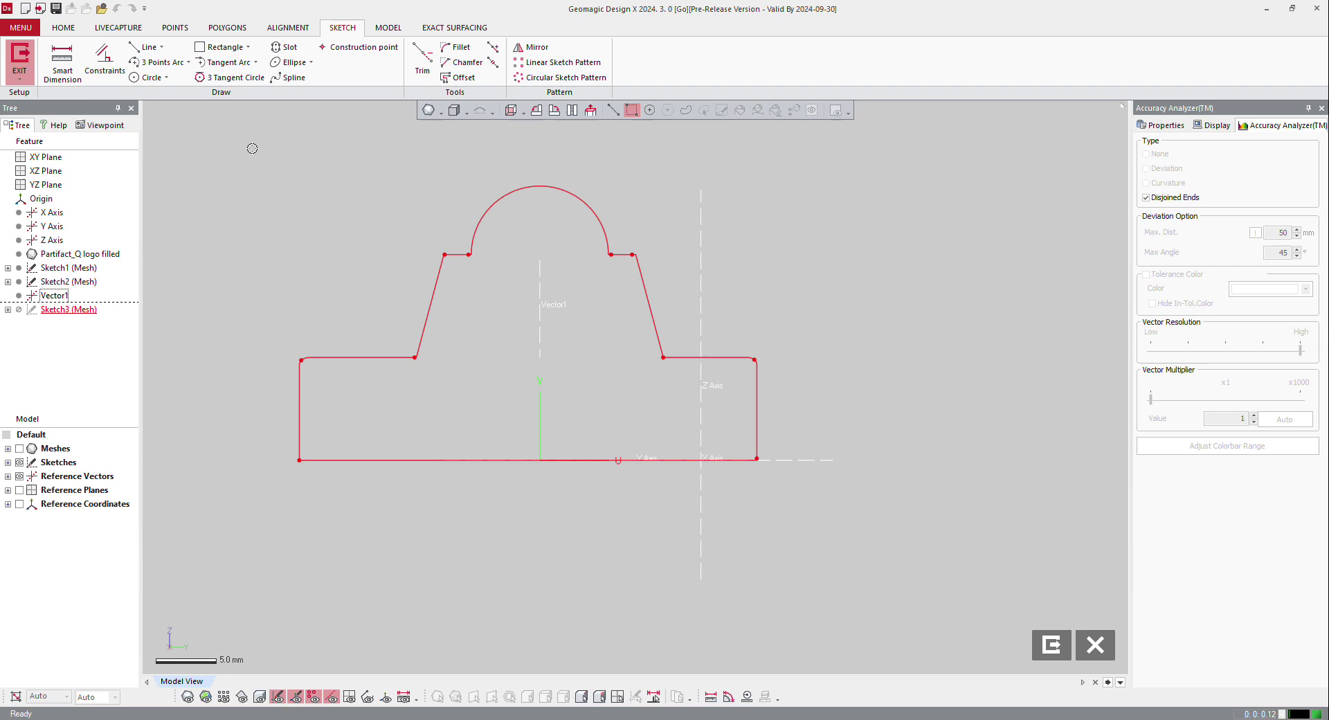
pyautogui.rightClick(543, 275)
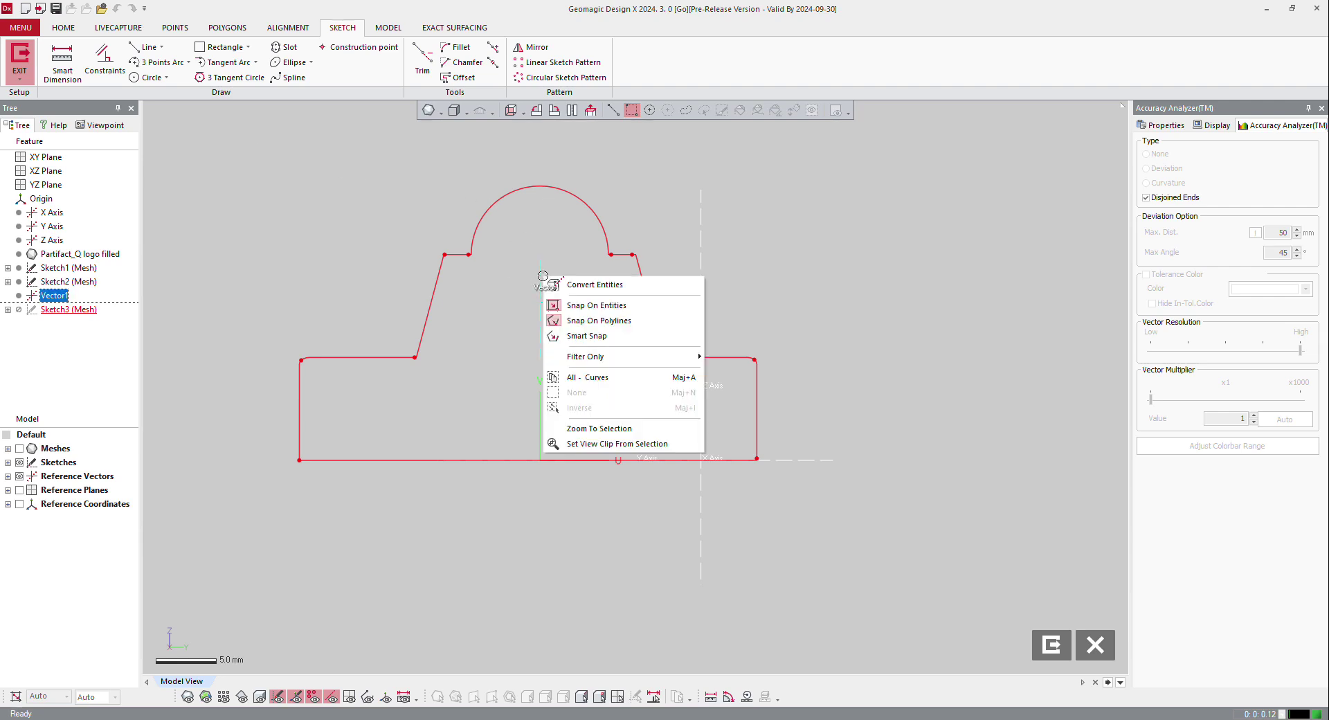
pyautogui.click(497, 228)
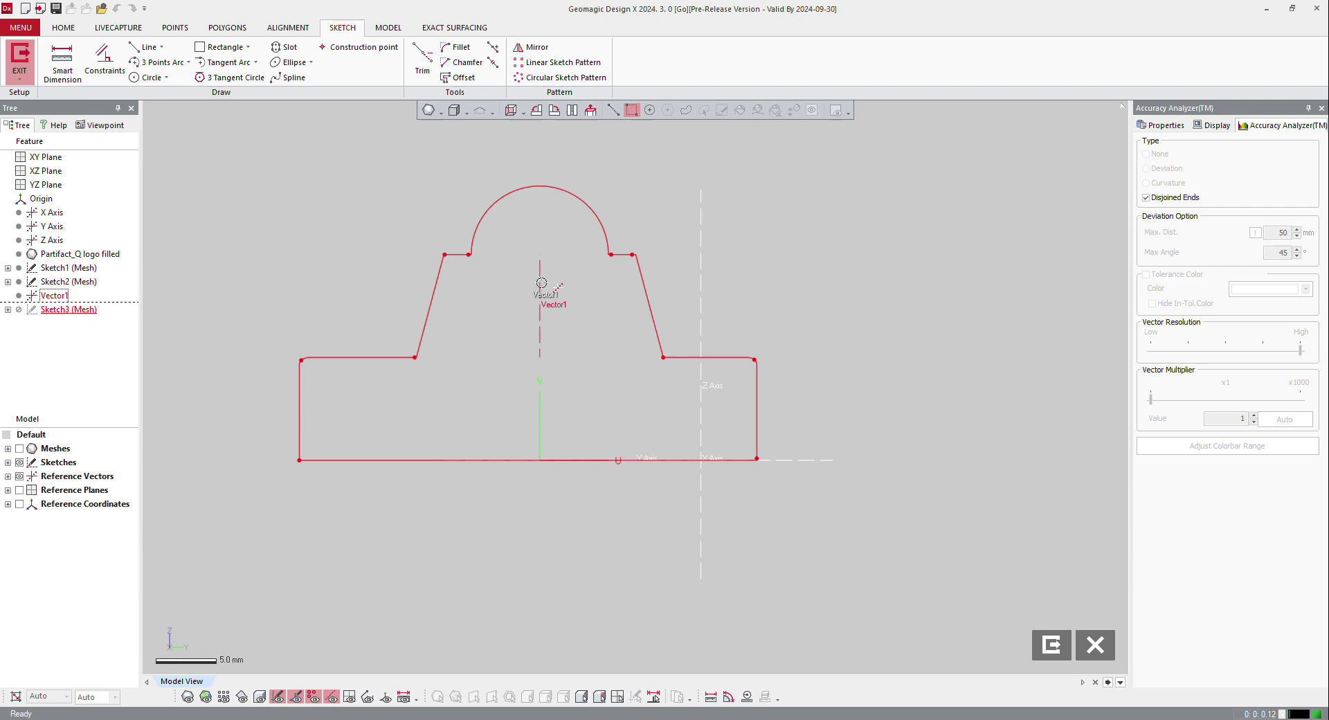
pyautogui.rightClick(542, 283)
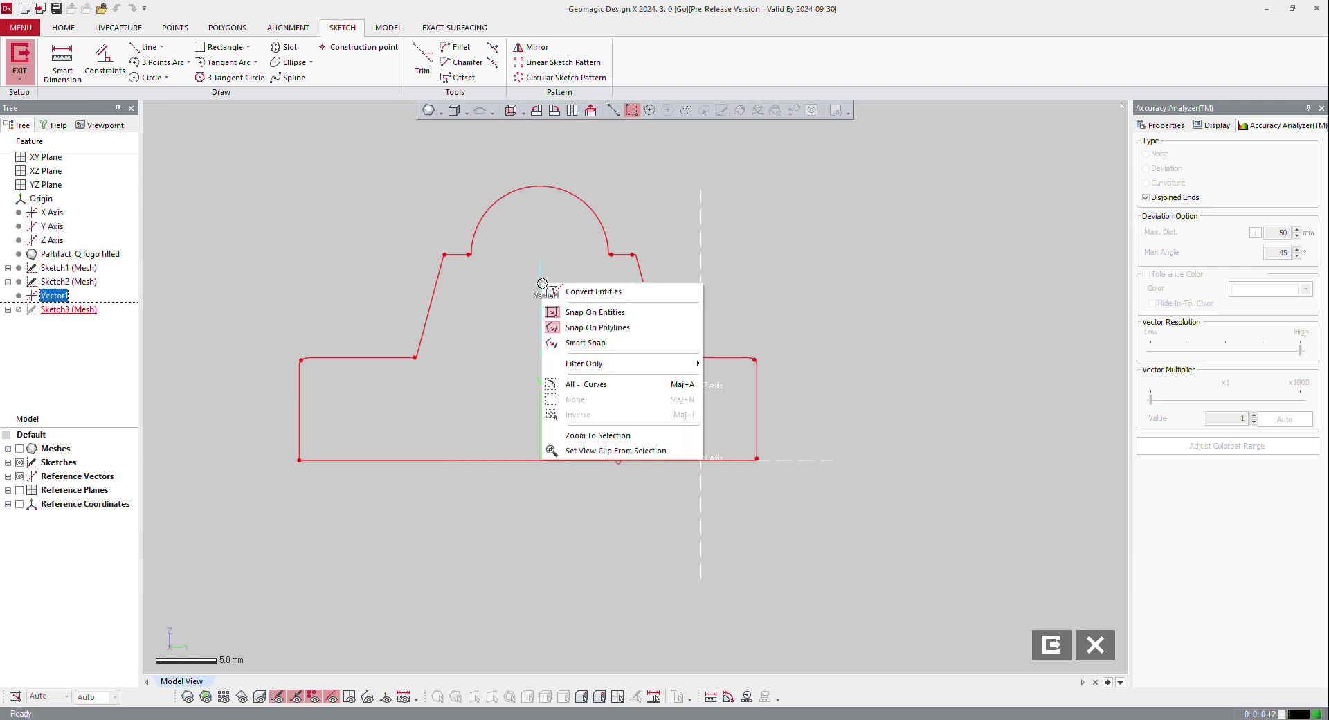
pyautogui.click(583, 291)
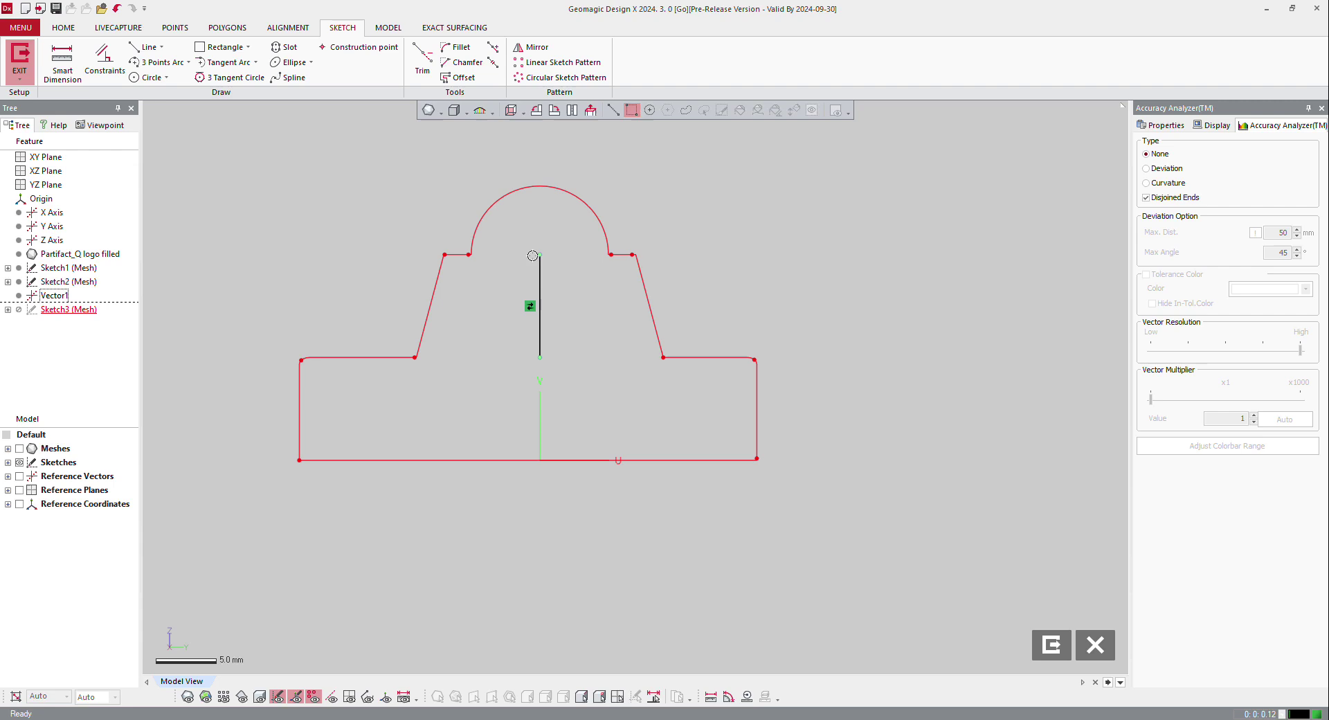
# Extend the axis line above the dome and down into the base, and draw a horizontal line about 13 mm outward from its lower end
pyautogui.moveTo(540, 255); pyautogui.dragTo(527, 154)
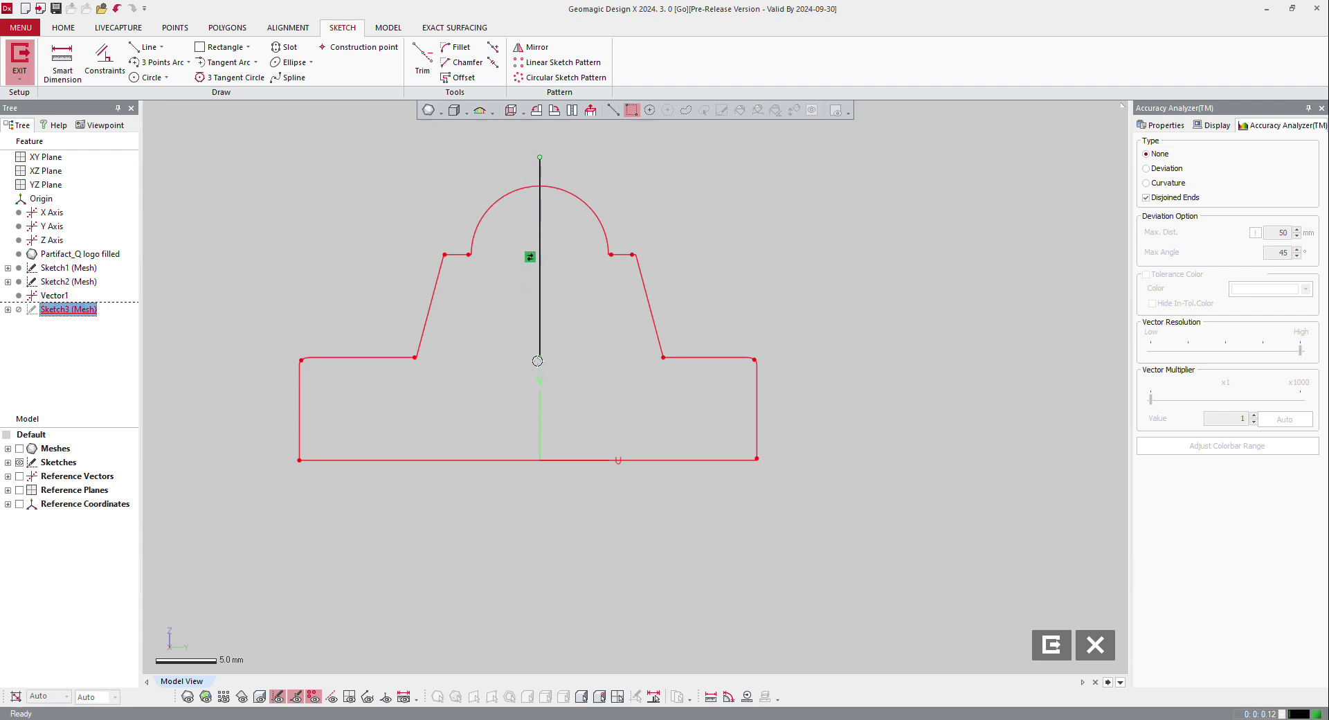
pyautogui.moveTo(540, 361); pyautogui.dragTo(523, 444)
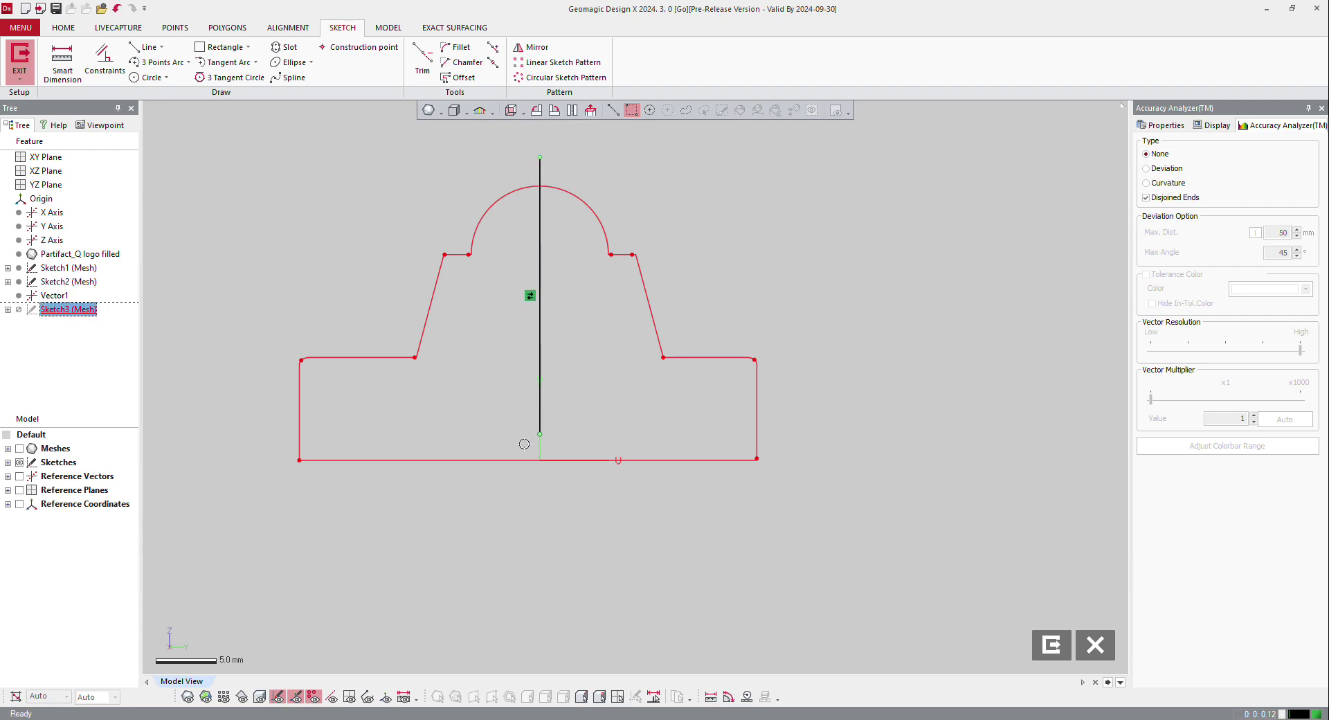
pyautogui.click(150, 52)
pyautogui.click(540, 434)
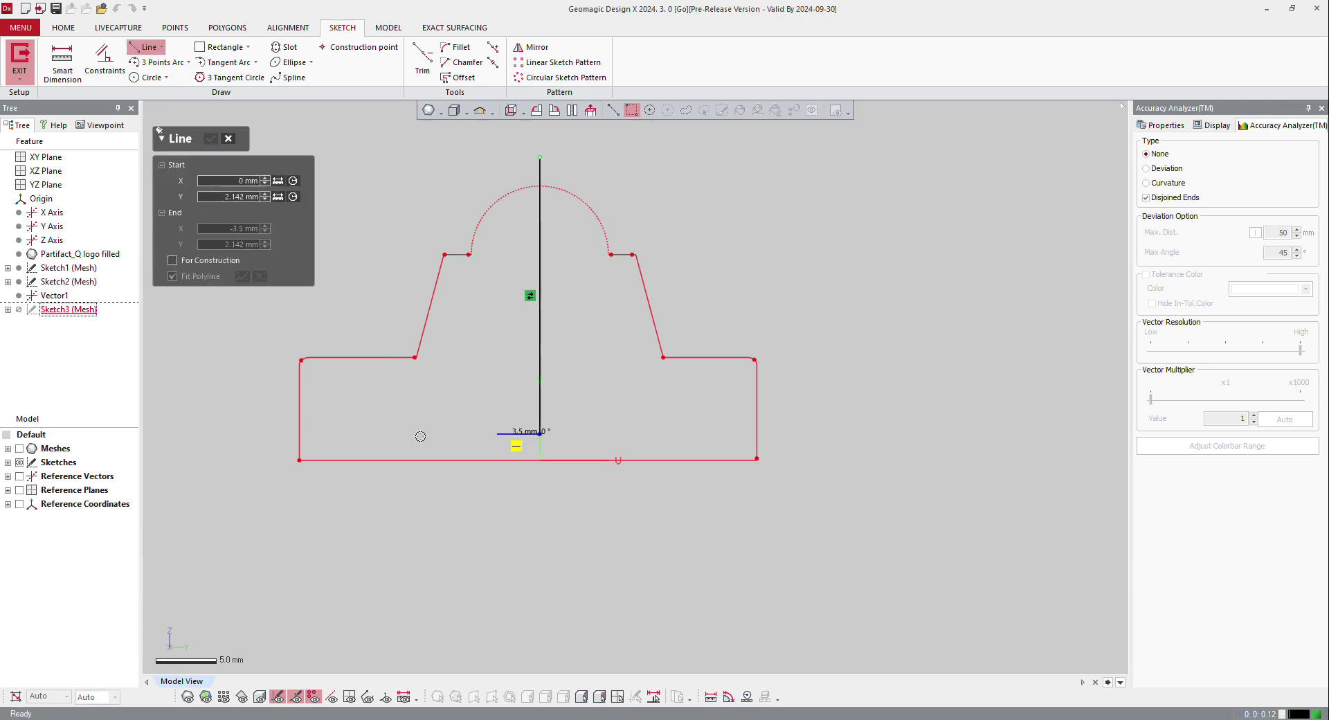
pyautogui.click(379, 434)
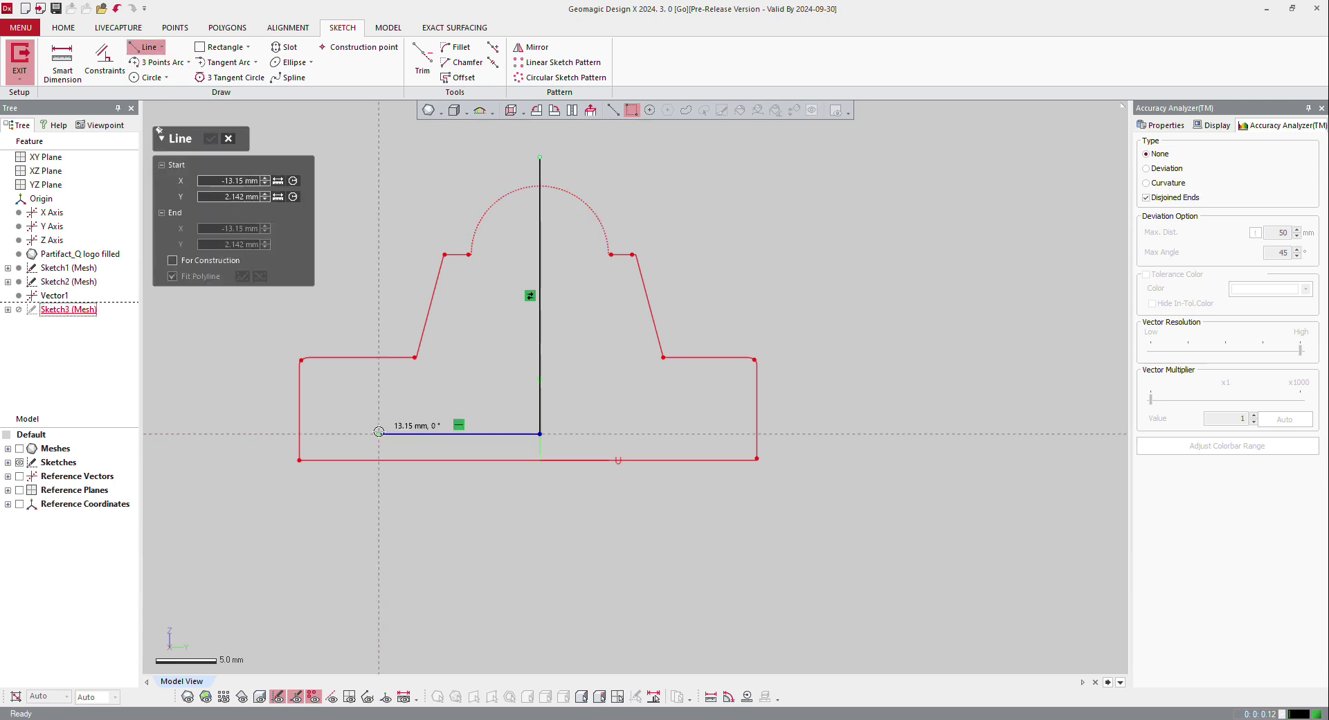
# Fit a line to the left slanted side of the conical boss section
pyautogui.click(423, 326)
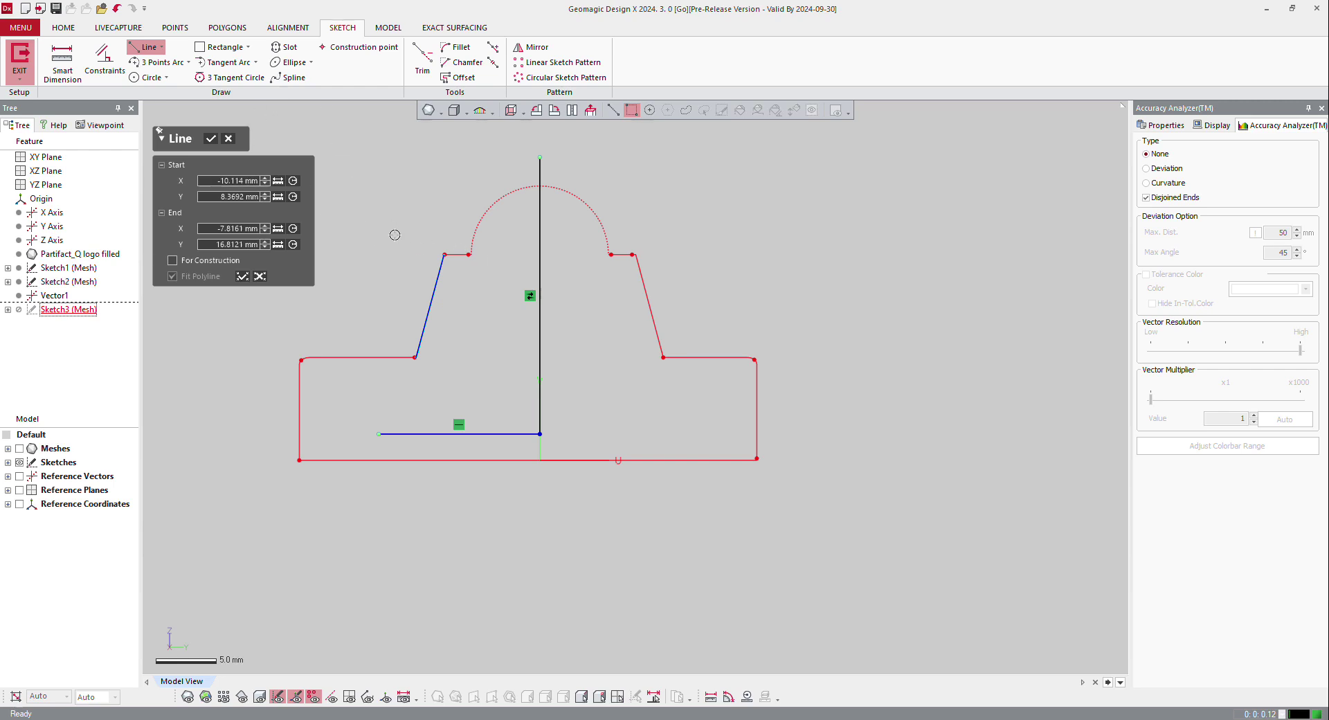
pyautogui.press('Escape')
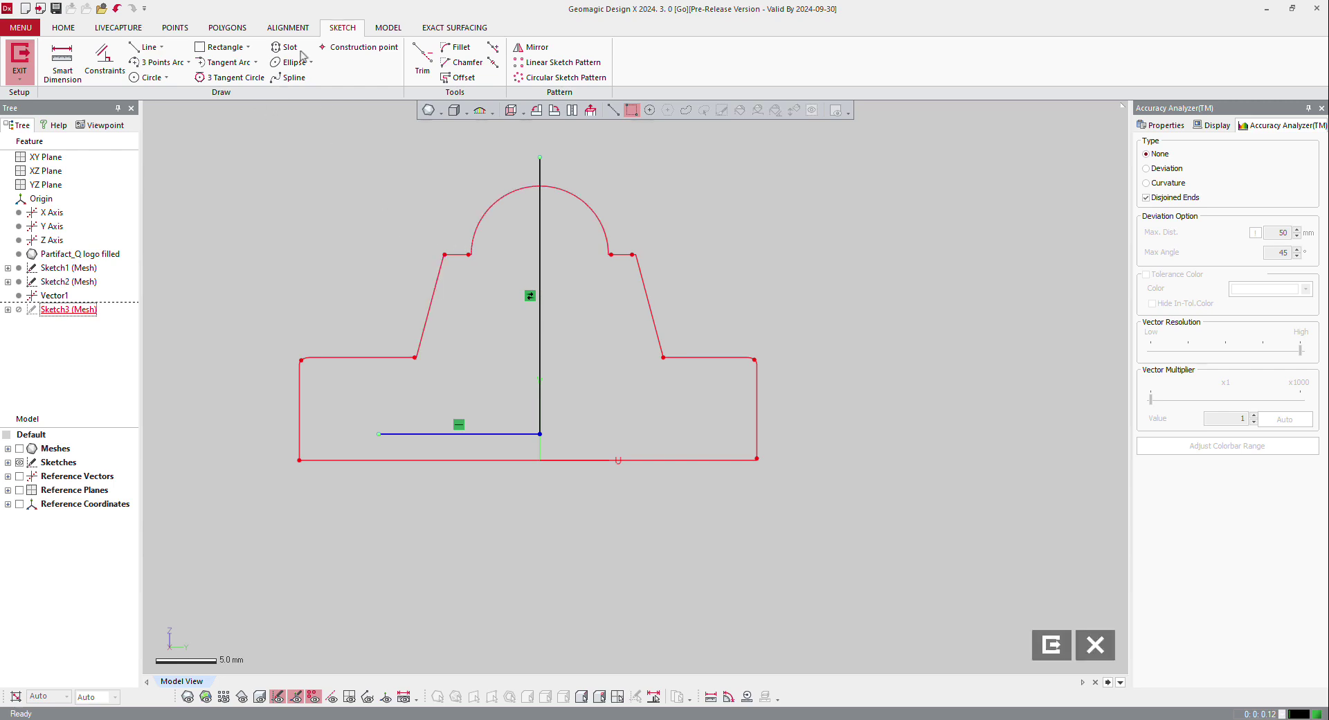
pyautogui.click(145, 46)
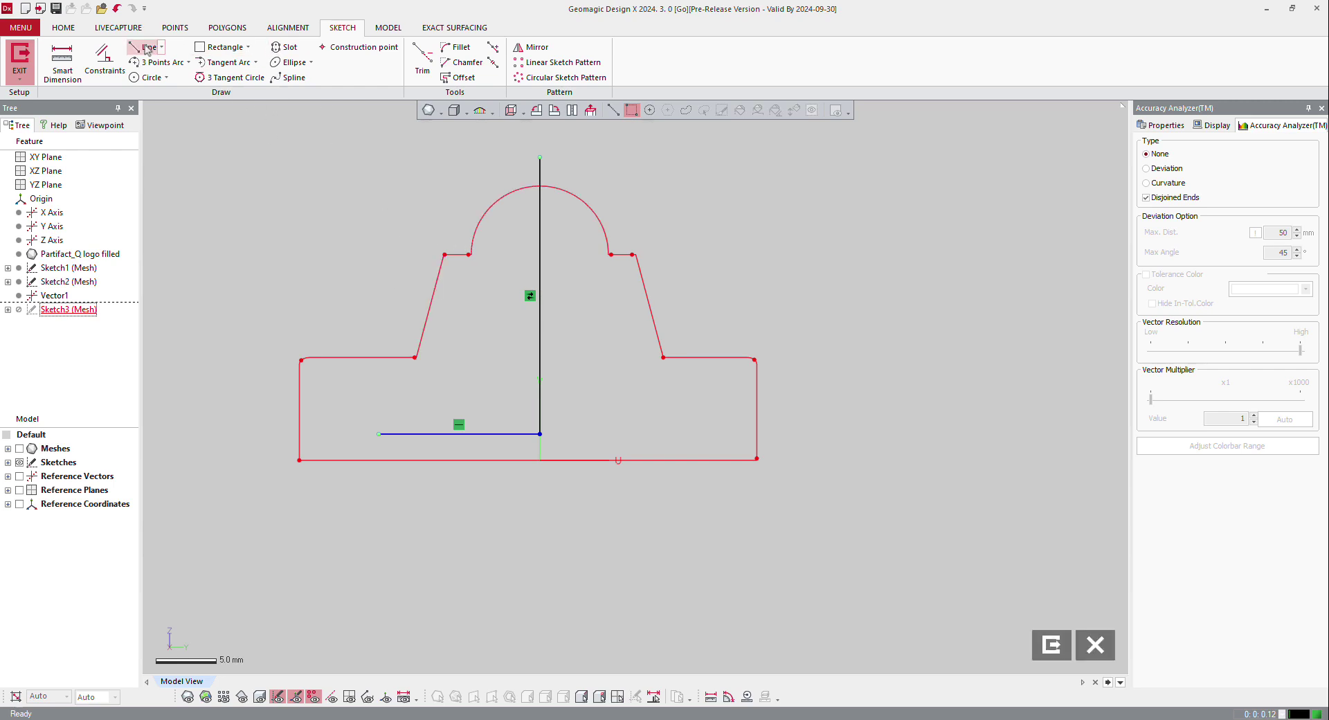
pyautogui.click(422, 331)
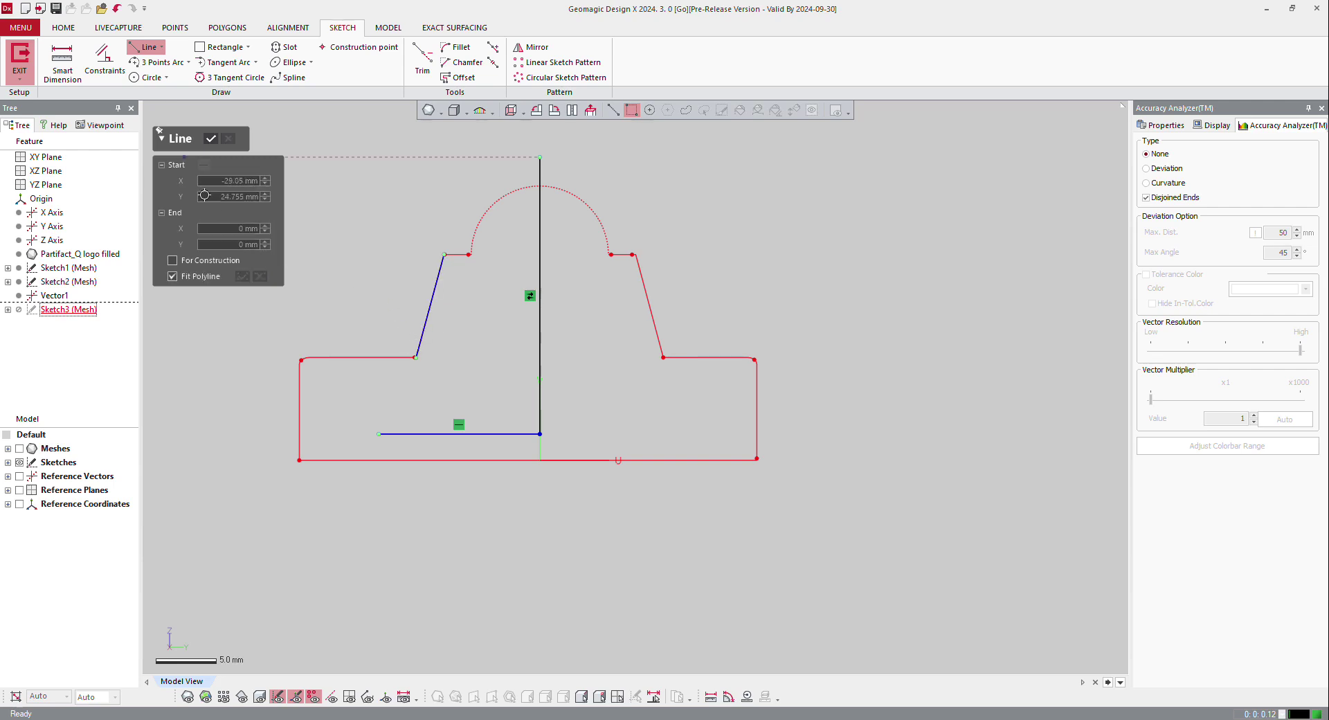
# Sketch a horizontal line about 8 mm long above the boss's left shoulder and move it onto the shoulder segment
pyautogui.click(397, 248)
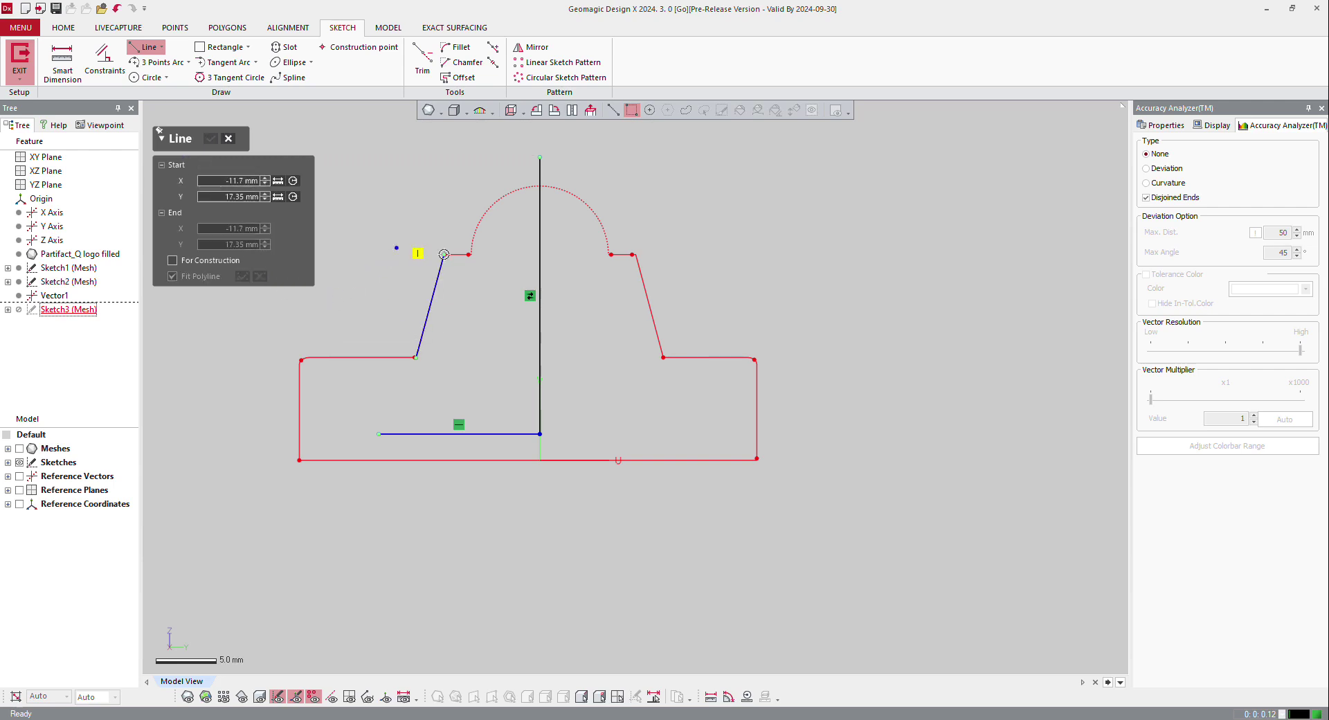
pyautogui.click(489, 254)
pyautogui.scroll(2, 464, 264)
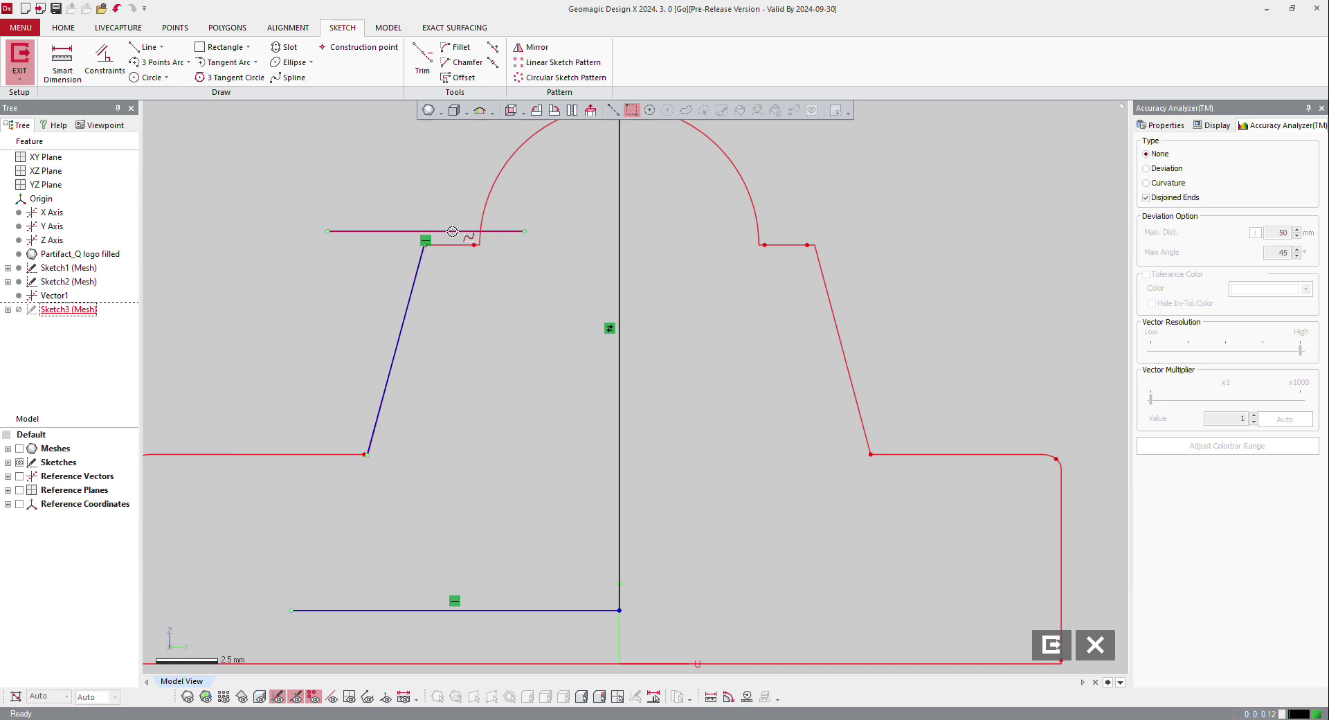
pyautogui.moveTo(452, 231); pyautogui.dragTo(453, 245)
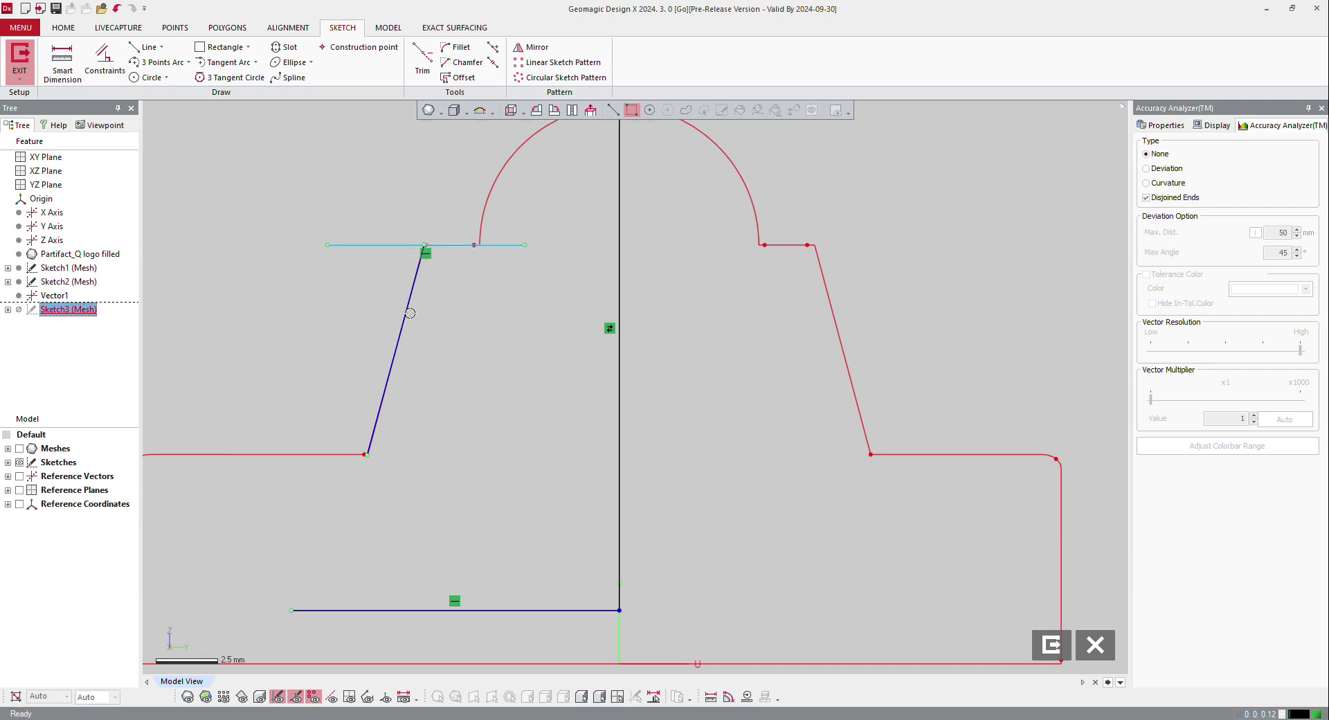
# Corner-trim the slanted line with the shoulder line and with the lower horizontal line
pyautogui.click(418, 62)
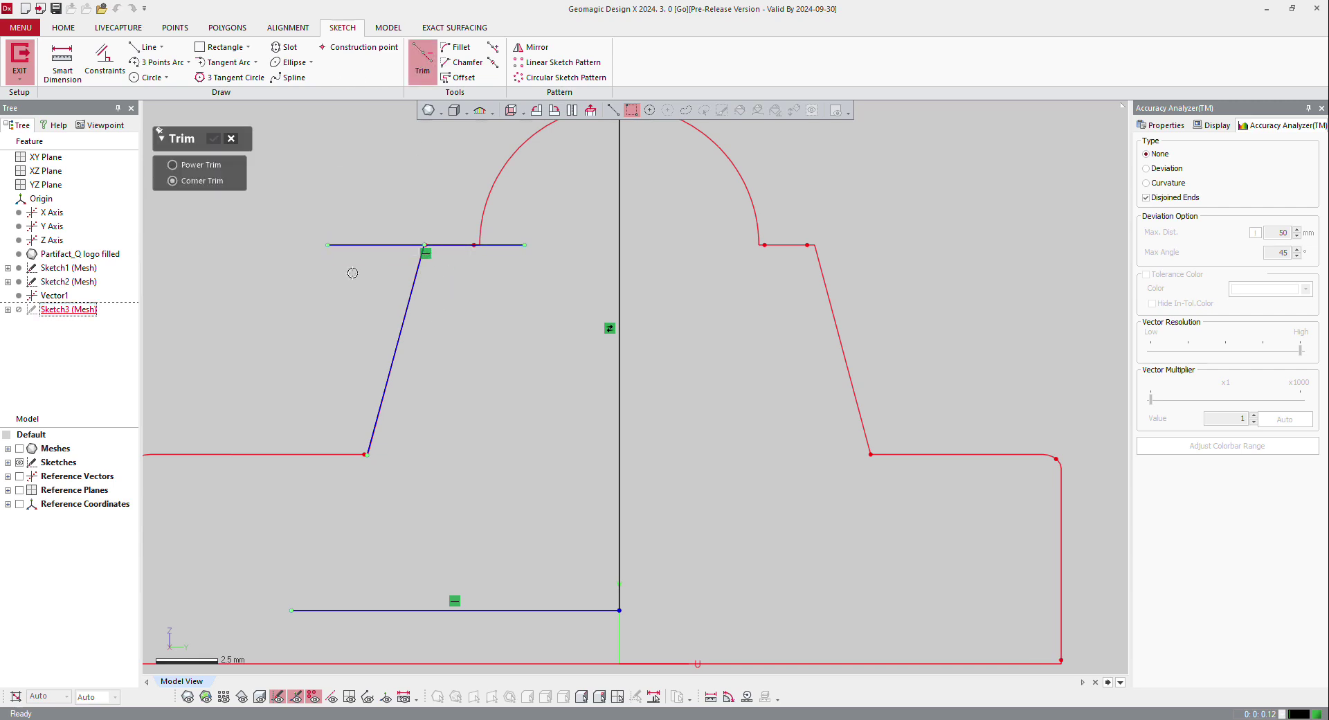
pyautogui.click(393, 341)
pyautogui.click(479, 609)
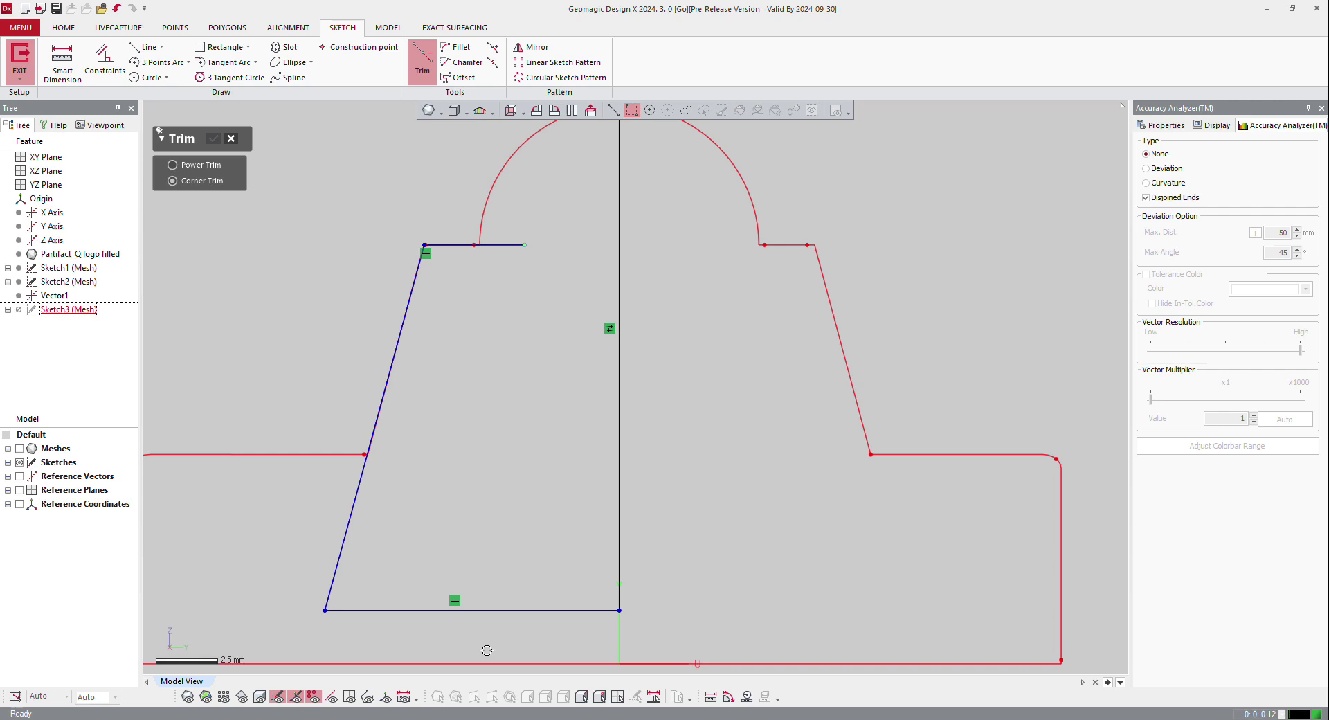
# Fit a circle to the dome section on top of the boss
pyautogui.click(147, 77)
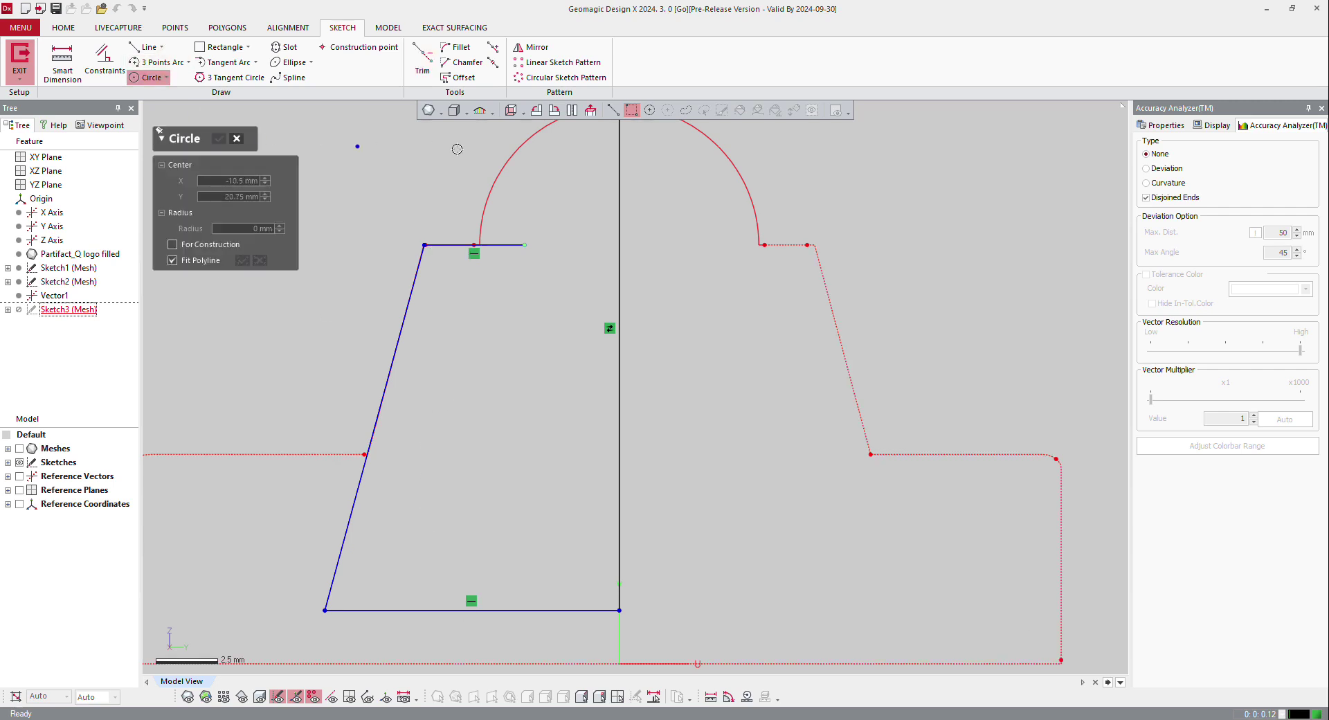
pyautogui.click(490, 200)
pyautogui.press('Escape')
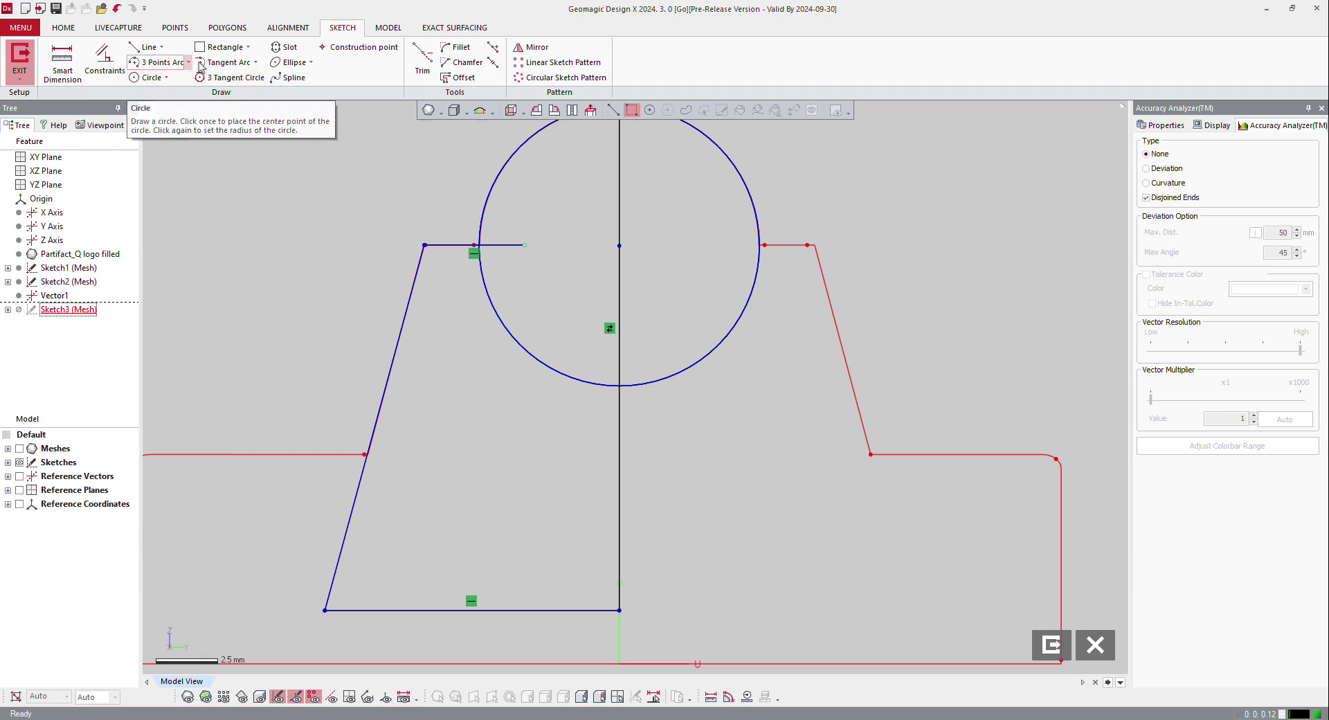
# Power-trim the circle to its upper-left quarter between shoulder and axis, and remove the shoulder line's overhang inside the dome
pyautogui.click(422, 61)
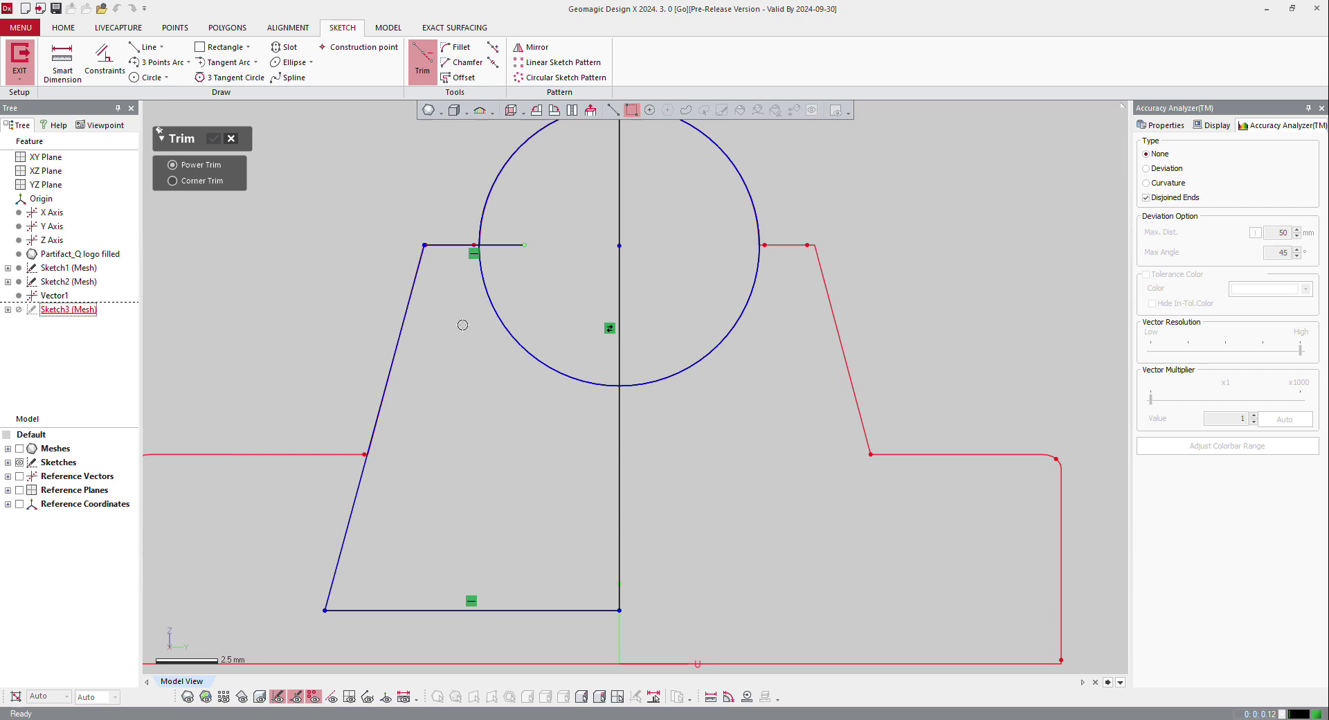
pyautogui.moveTo(463, 325); pyautogui.dragTo(707, 370)
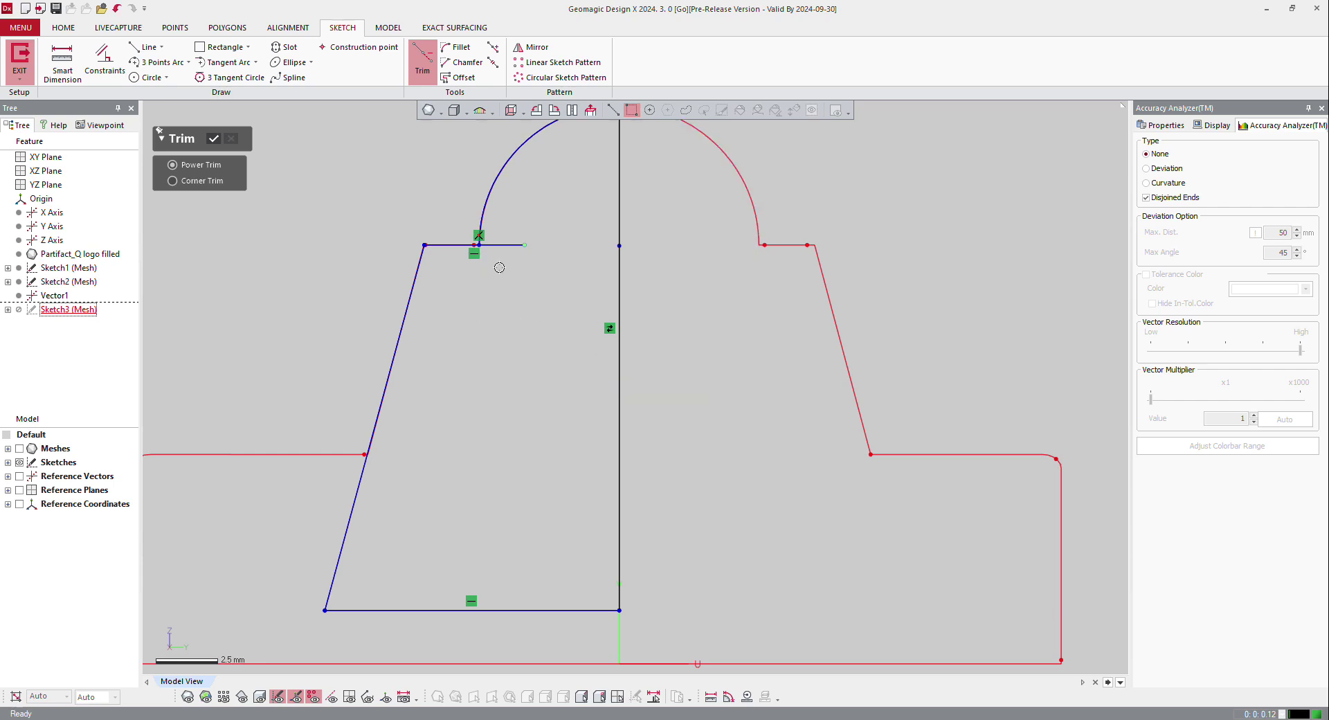
pyautogui.click(503, 245)
pyautogui.scroll(-2, 512, 258)
pyautogui.scroll(4, 532, 250)
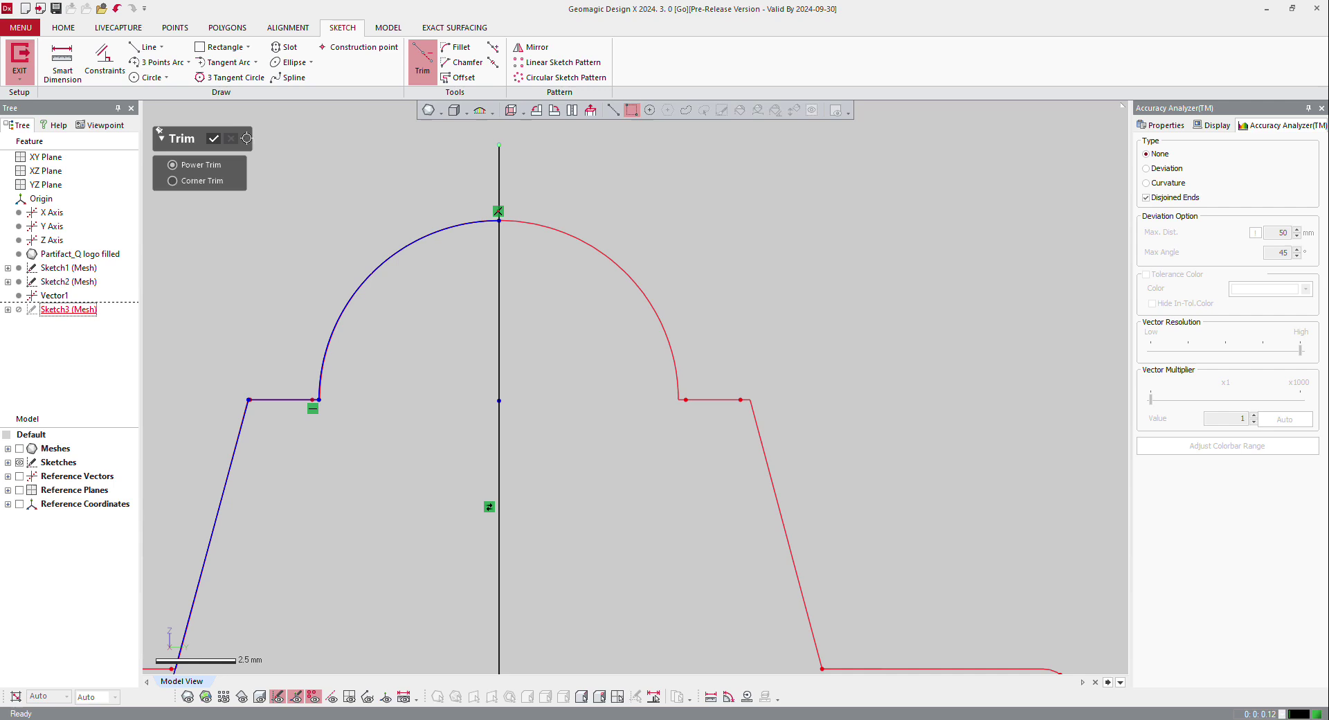
pyautogui.click(215, 141)
# Try a Normal constraint between the dome arc and the axis line, and check the arc endpoint's coincidence with the axis
pyautogui.scroll(5, 505, 211)
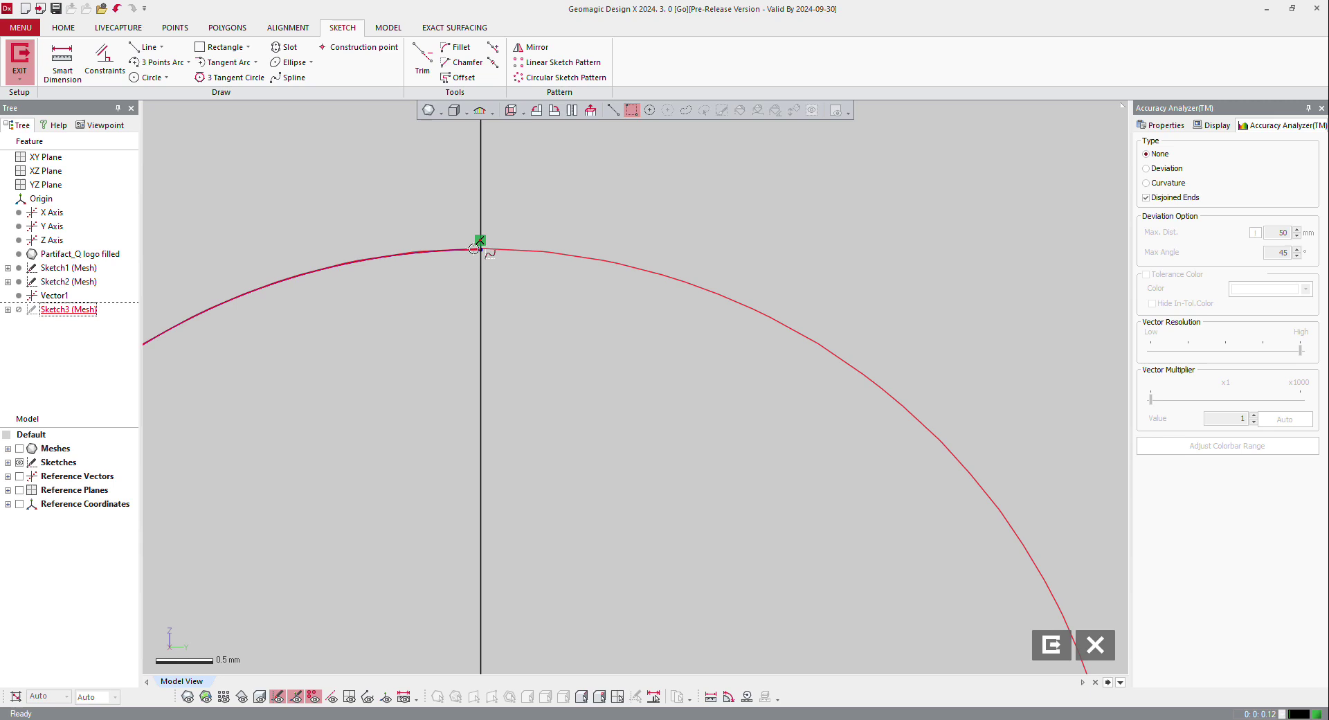
pyautogui.doubleClick(474, 248)
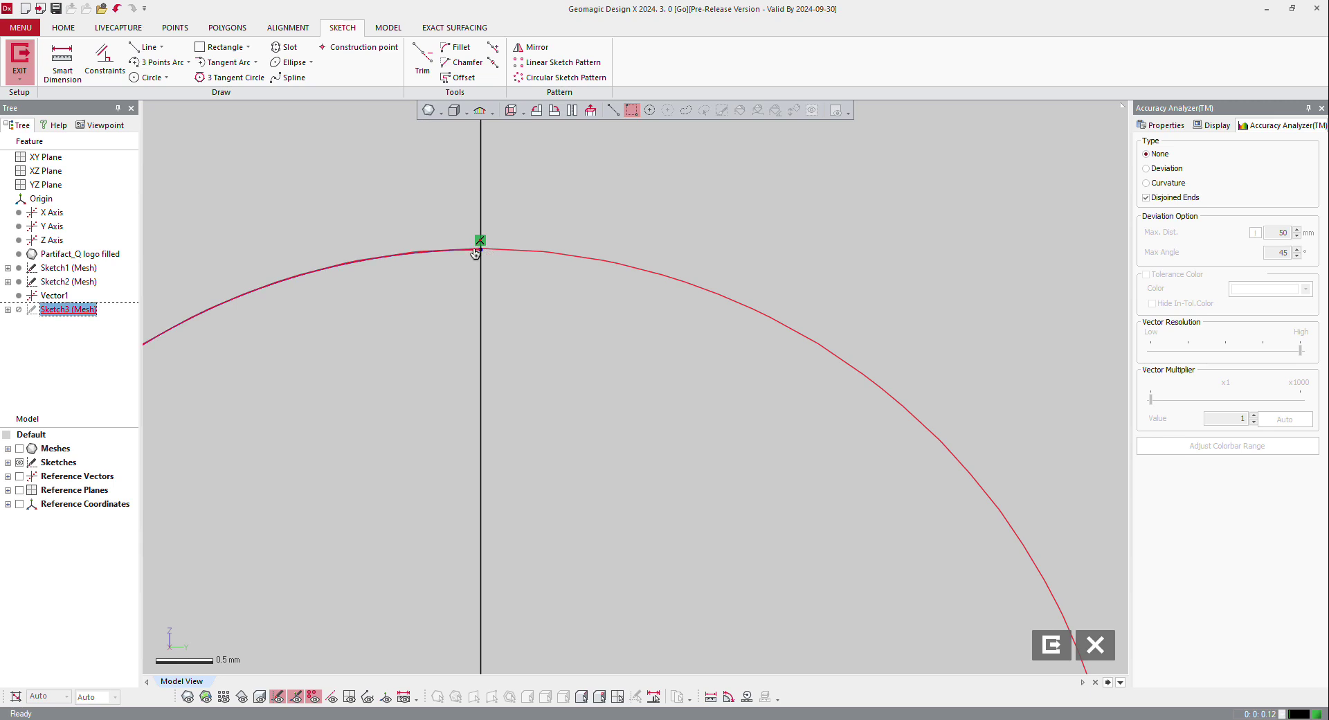
pyautogui.click(480, 208)
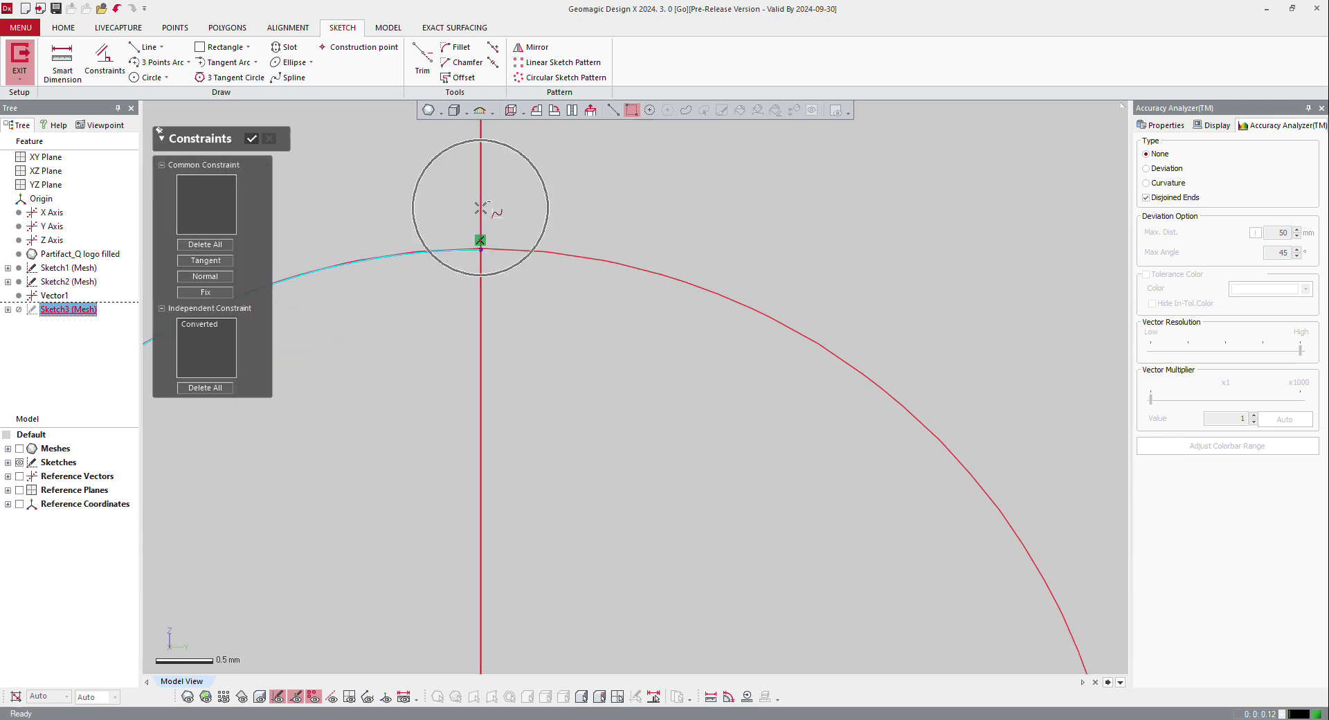
pyautogui.click(229, 280)
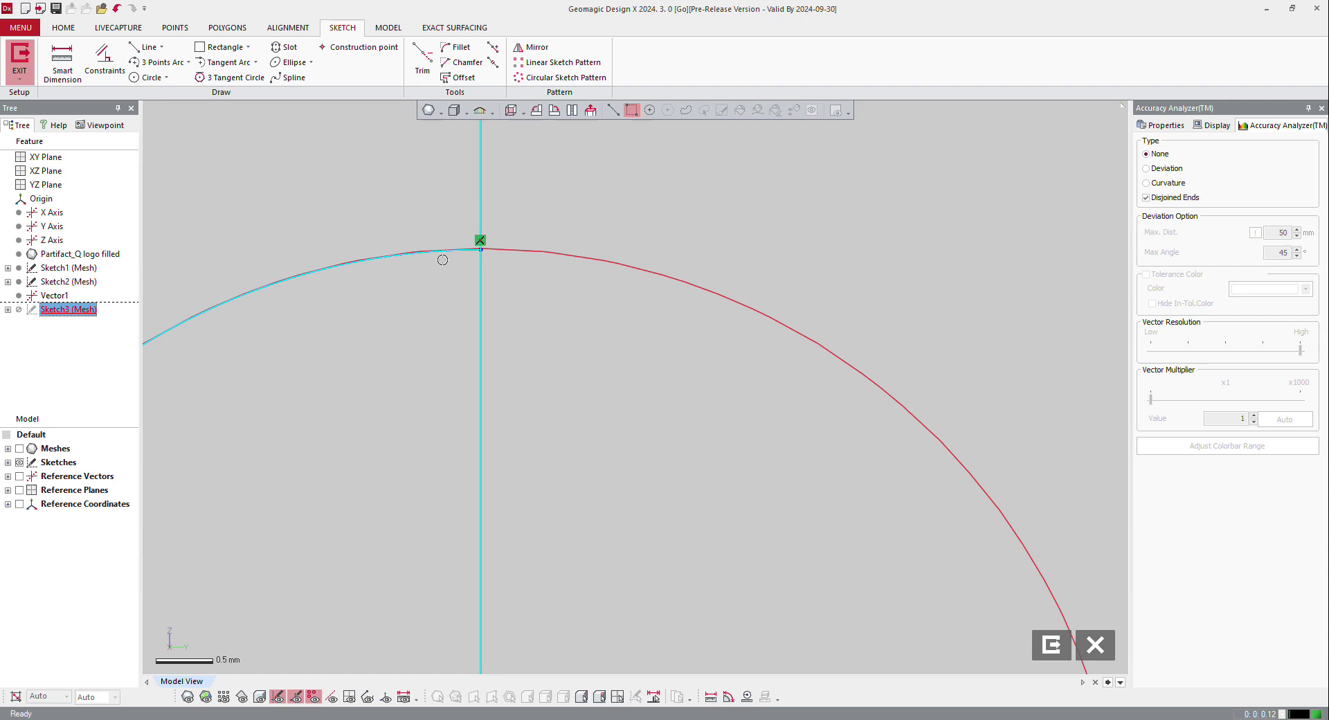
pyautogui.click(463, 272)
pyautogui.doubleClick(479, 247)
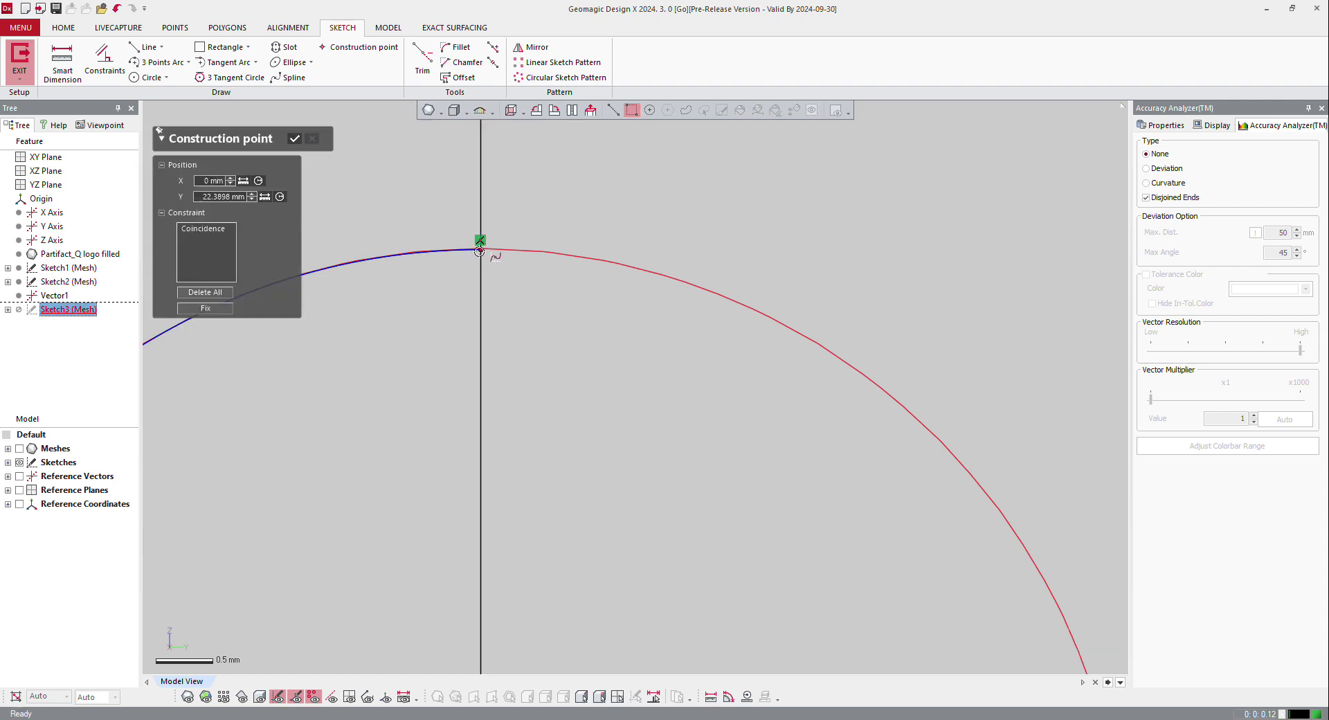
pyautogui.click(481, 227)
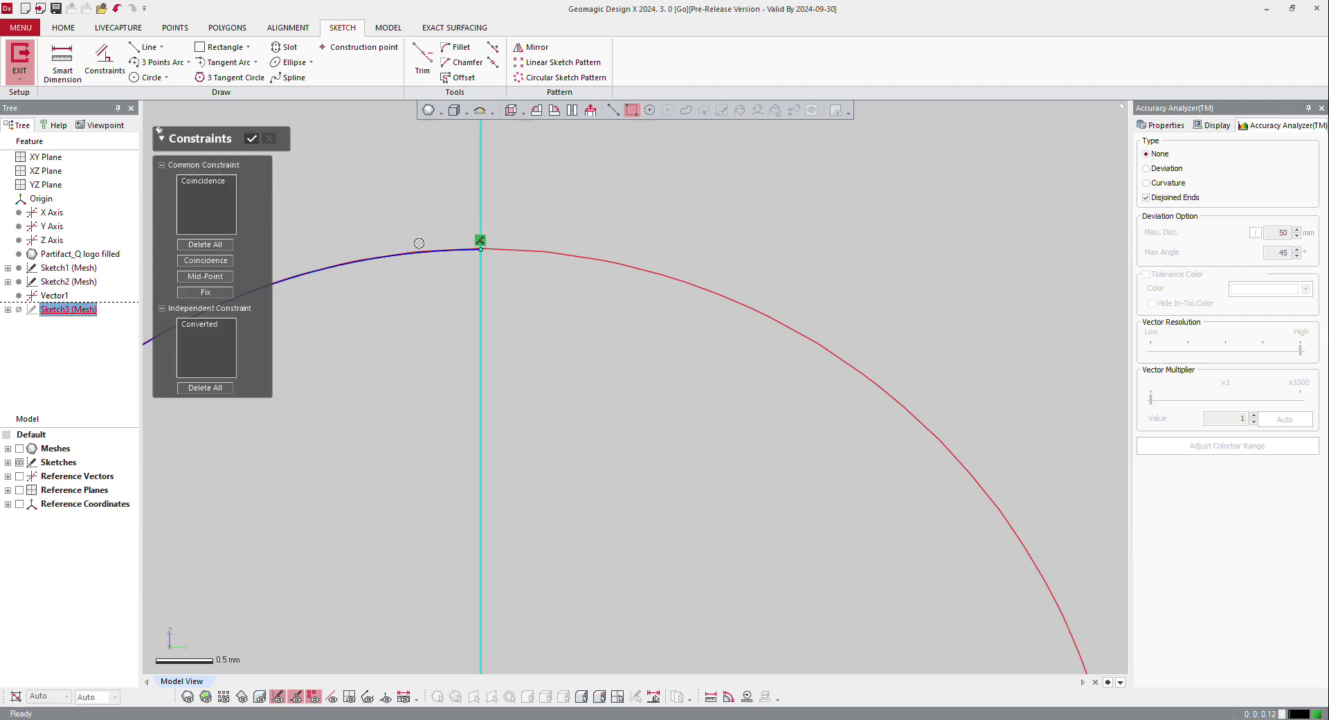
pyautogui.press('Escape')
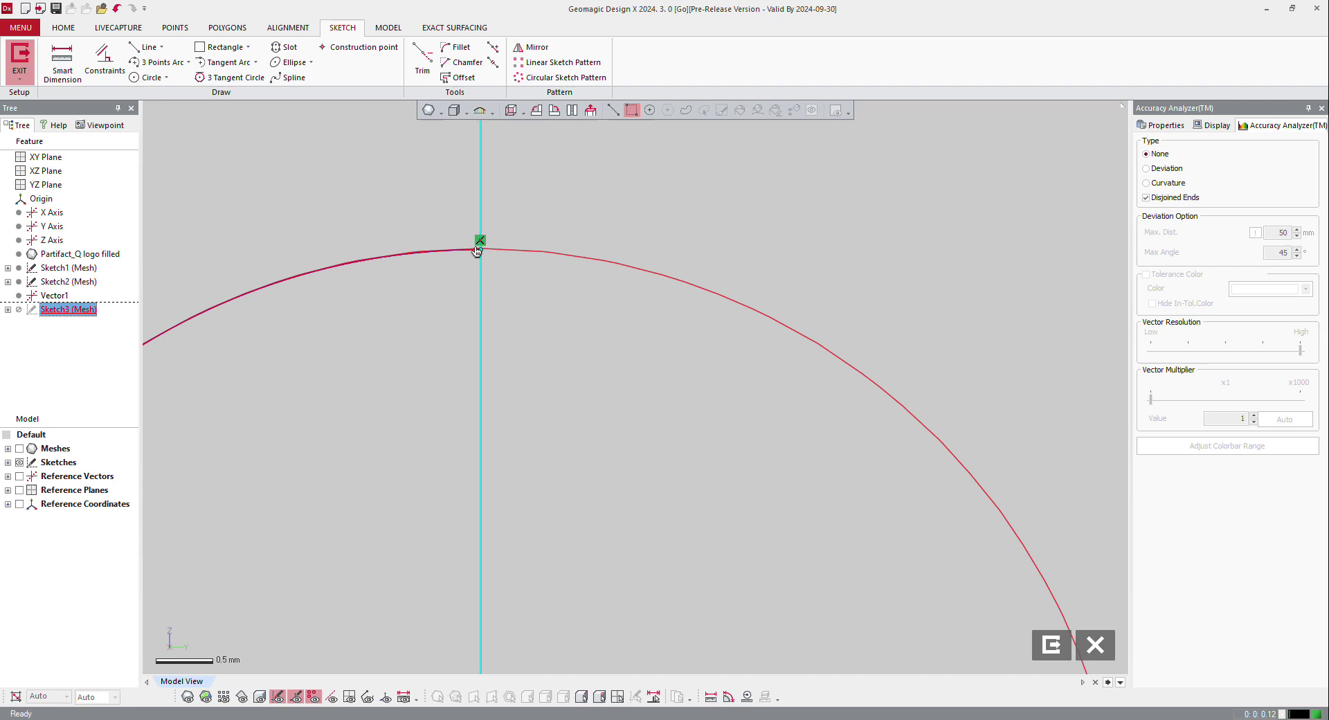
pyautogui.click(448, 267)
pyautogui.moveTo(480, 249); pyautogui.dragTo(480, 248)
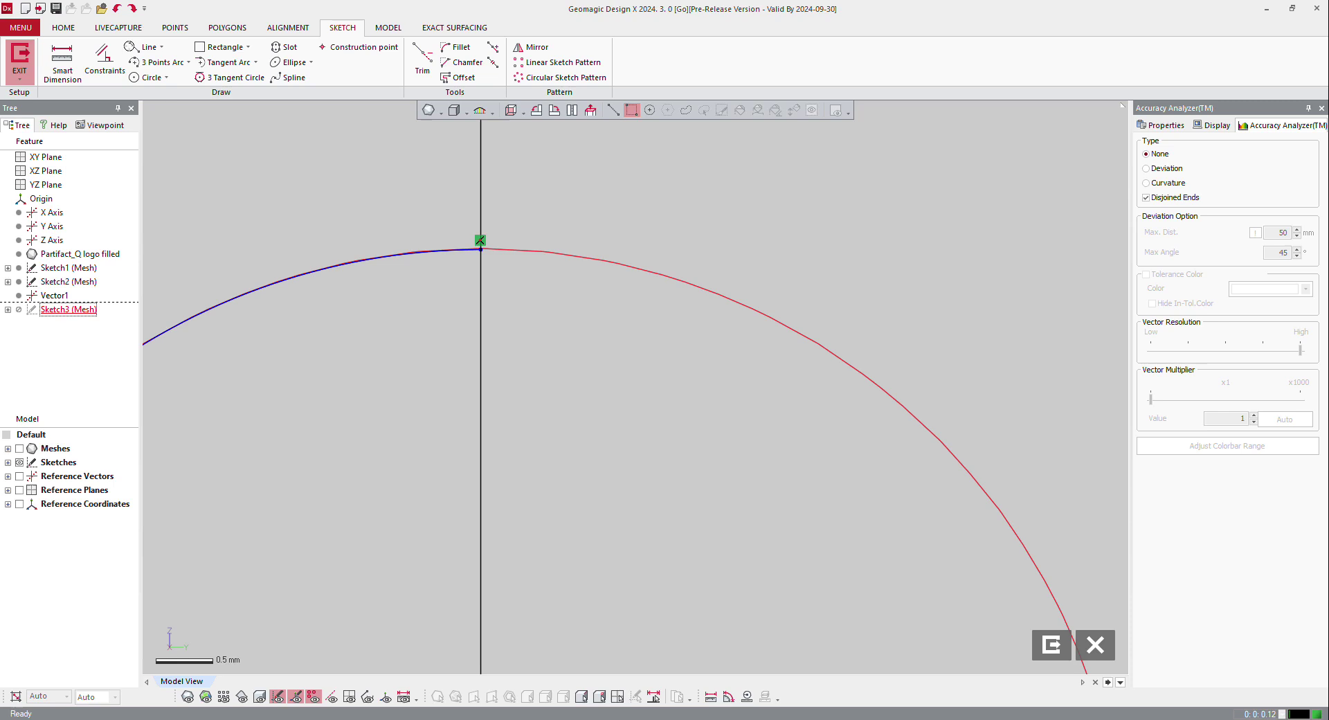
# Draw a 2 mm line from the dome arc's top endpoint, tangent to the arc
pyautogui.press('l')
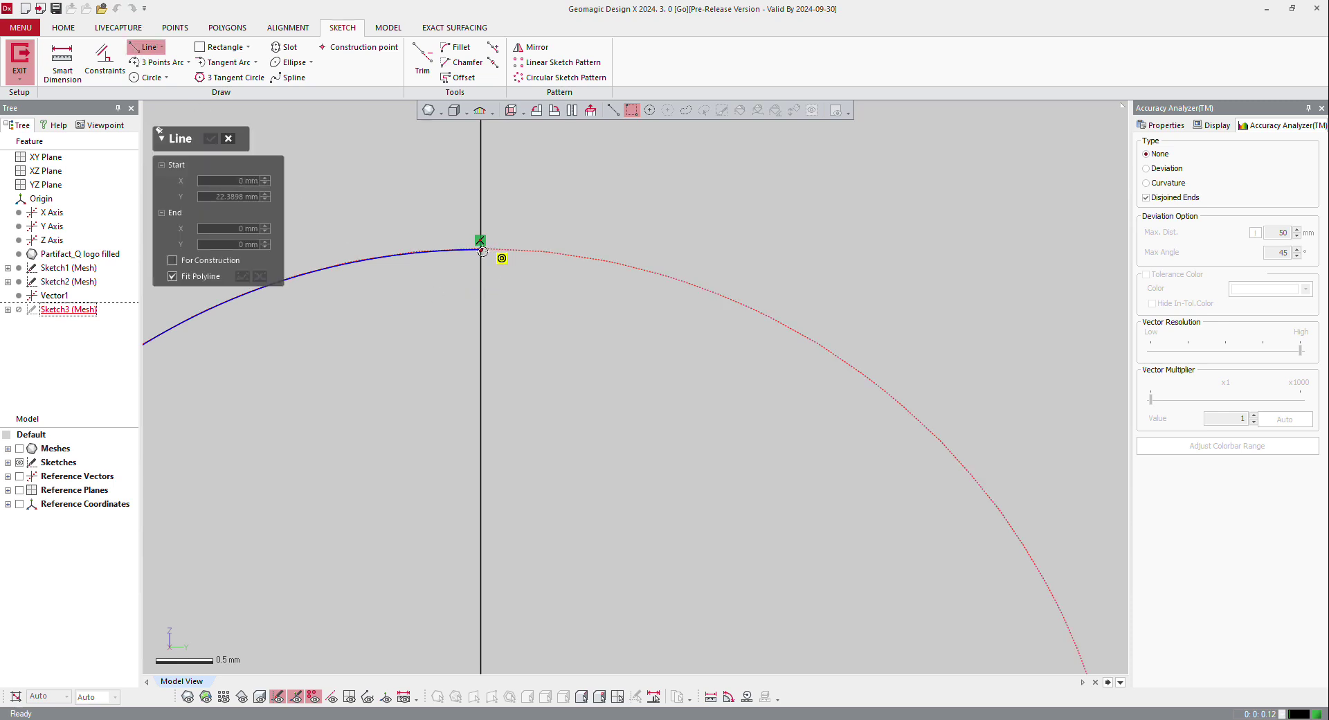
pyautogui.click(482, 250)
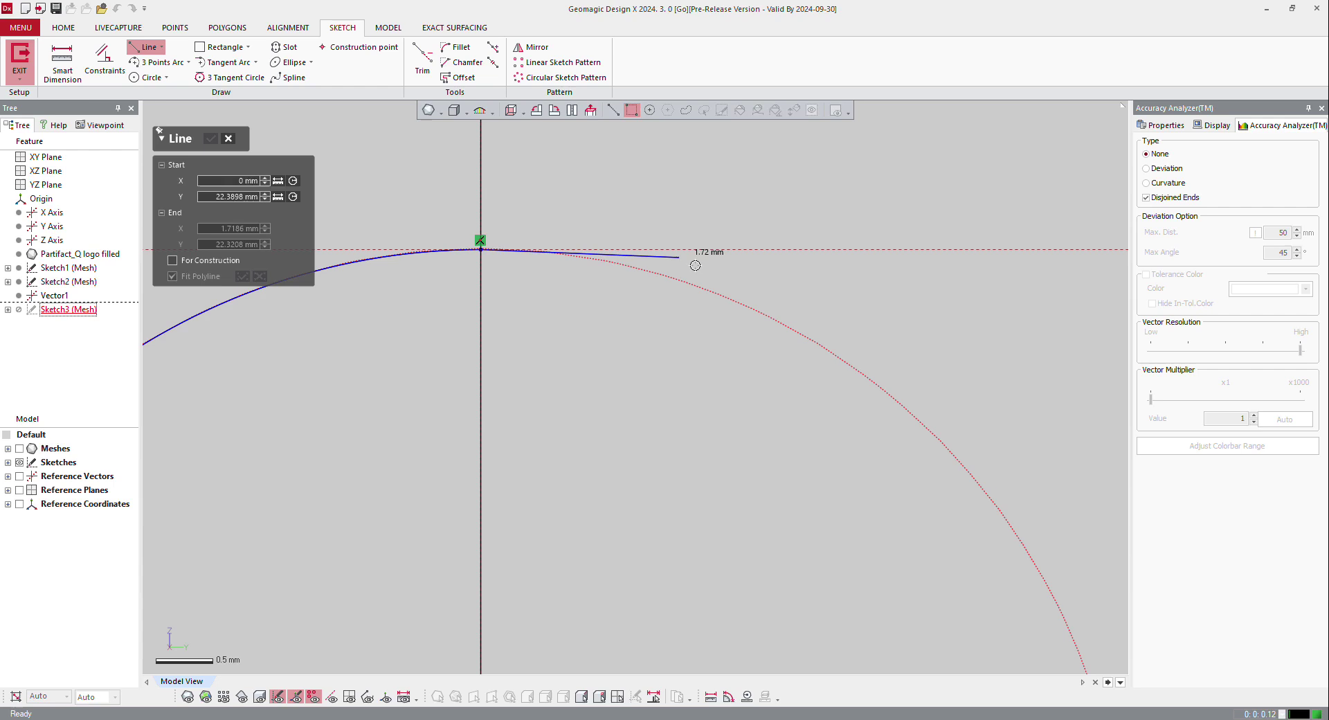
pyautogui.click(711, 250)
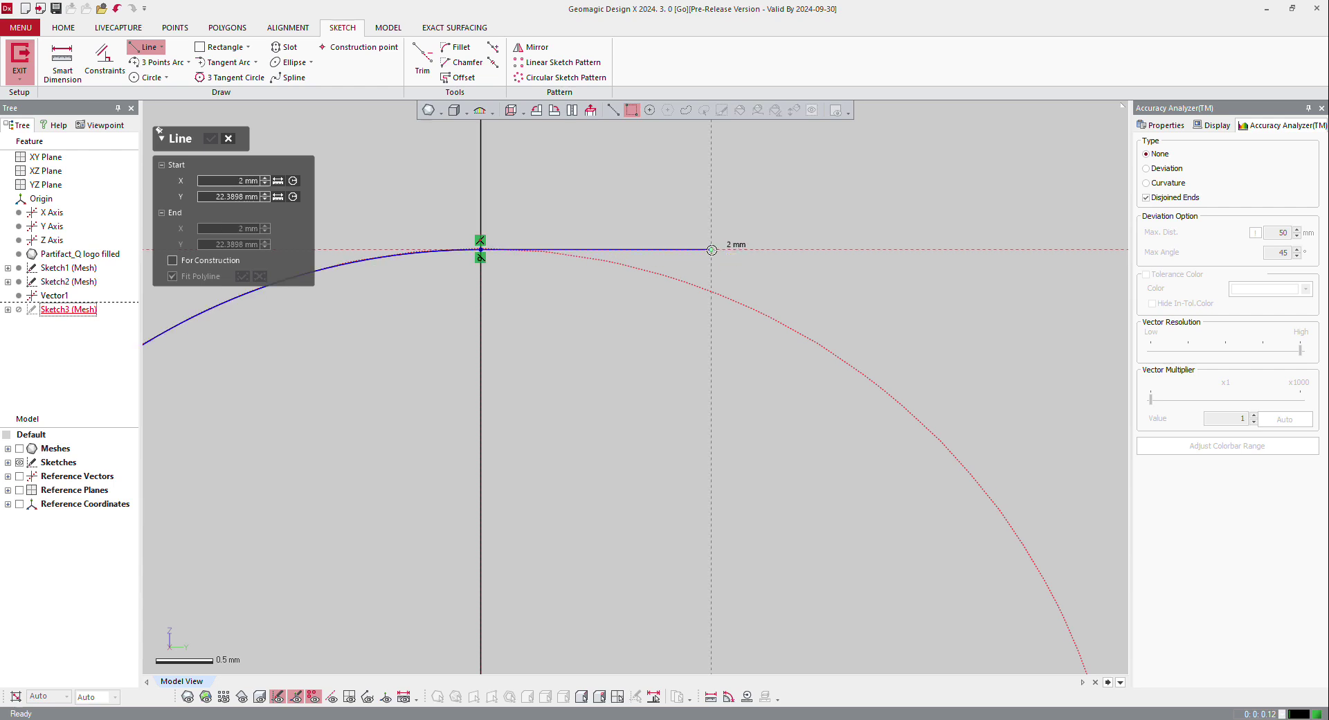
pyautogui.press('Escape')
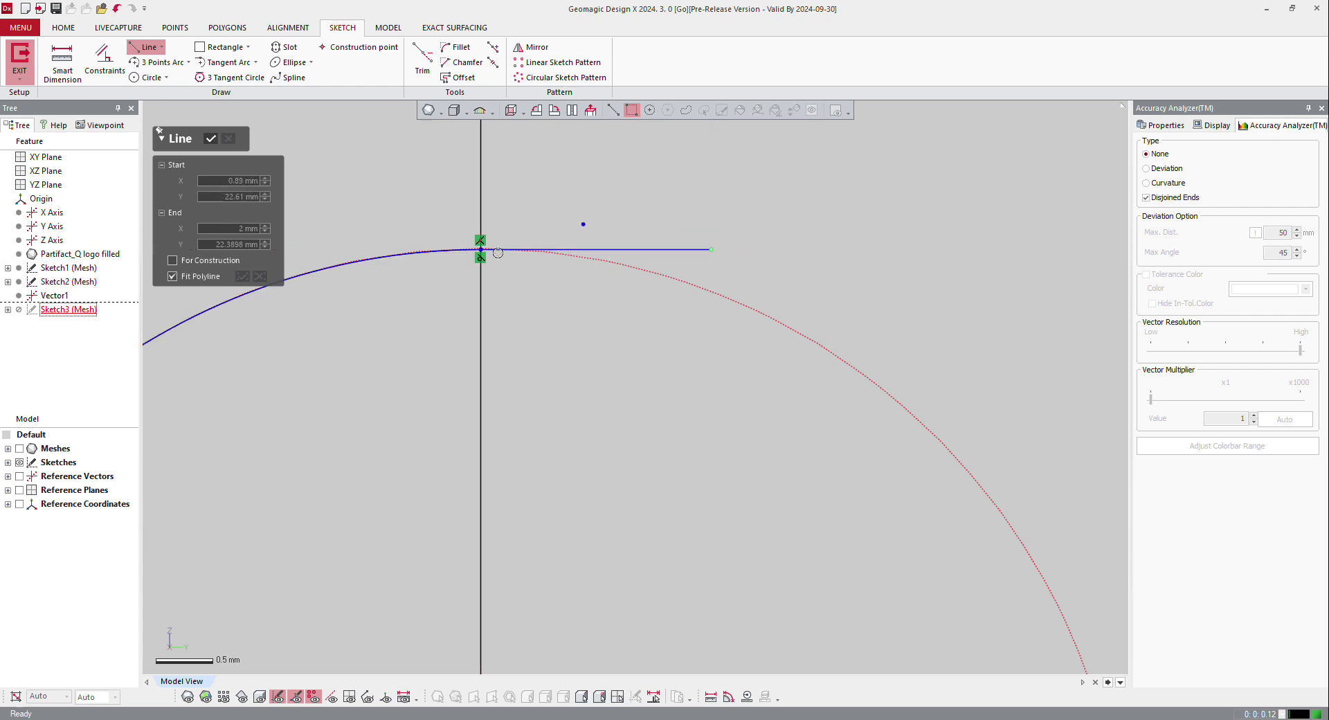
pyautogui.press('Escape')
# Constrain the tangent line to be horizontal and convert it to construction geometry
pyautogui.rightClick(658, 249)
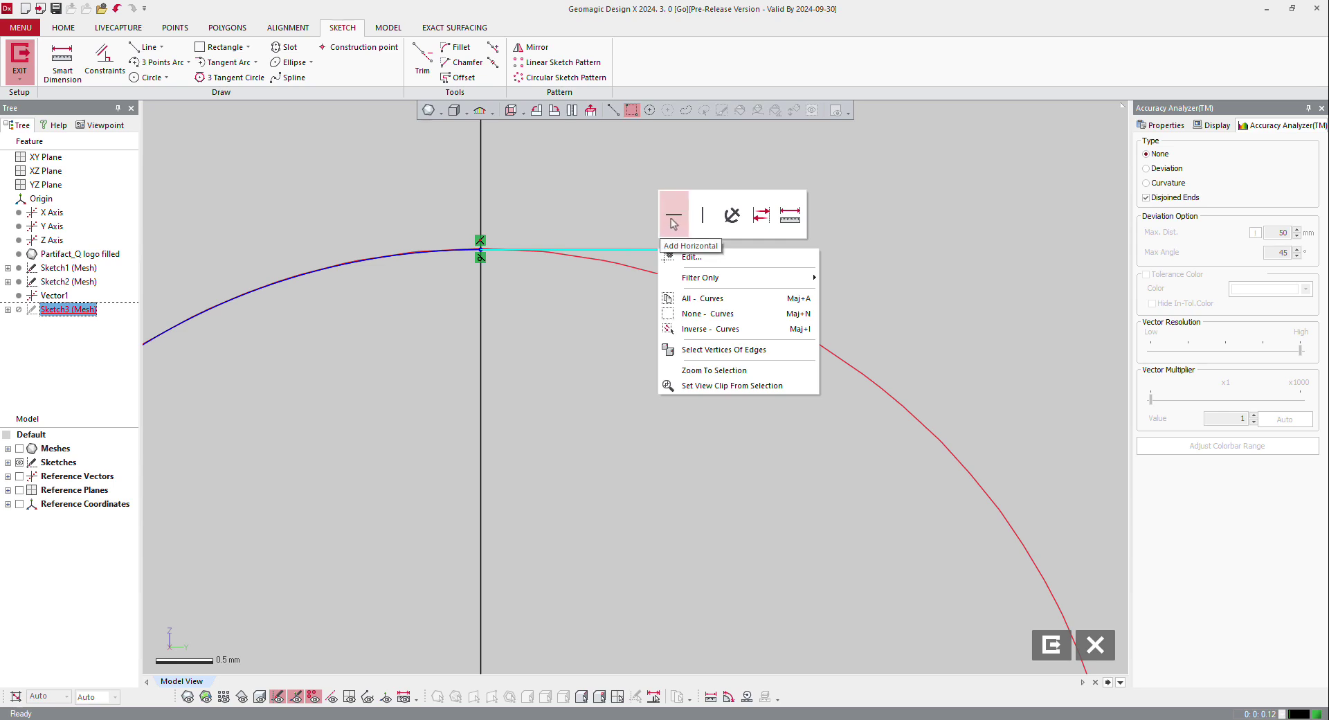
pyautogui.click(671, 220)
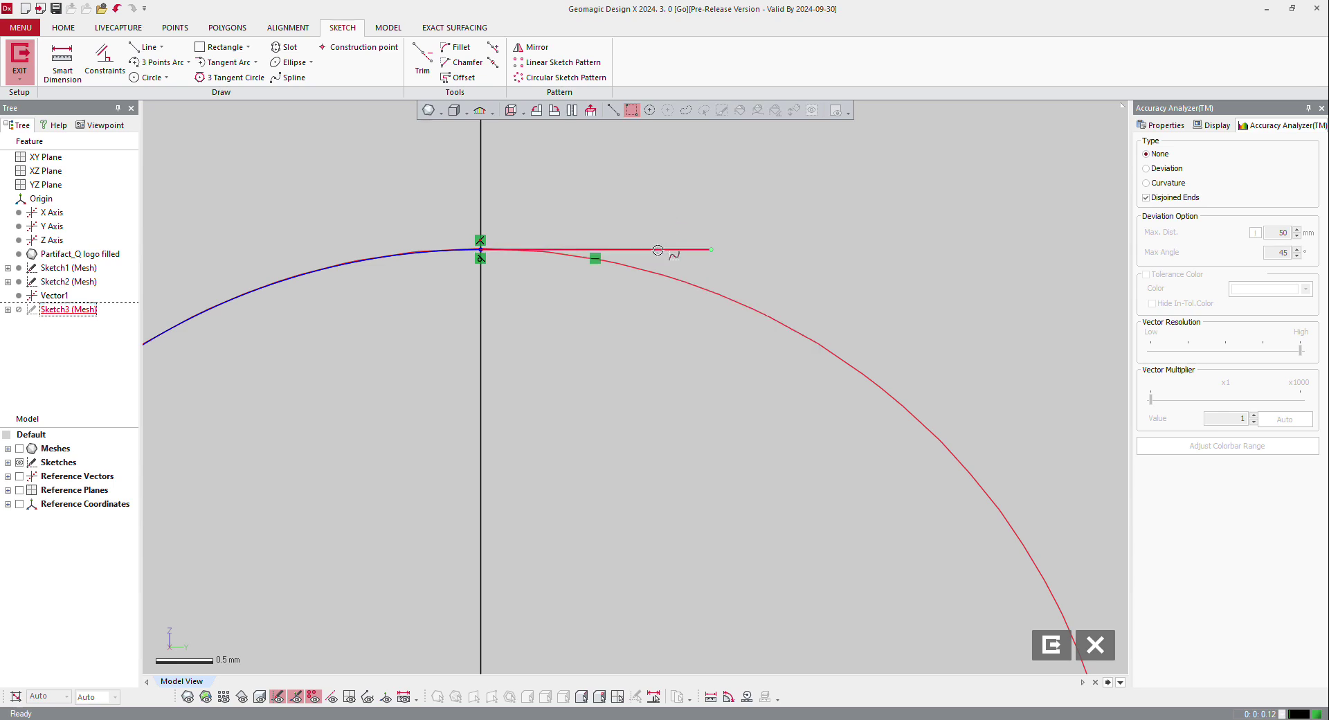
pyautogui.rightClick(657, 249)
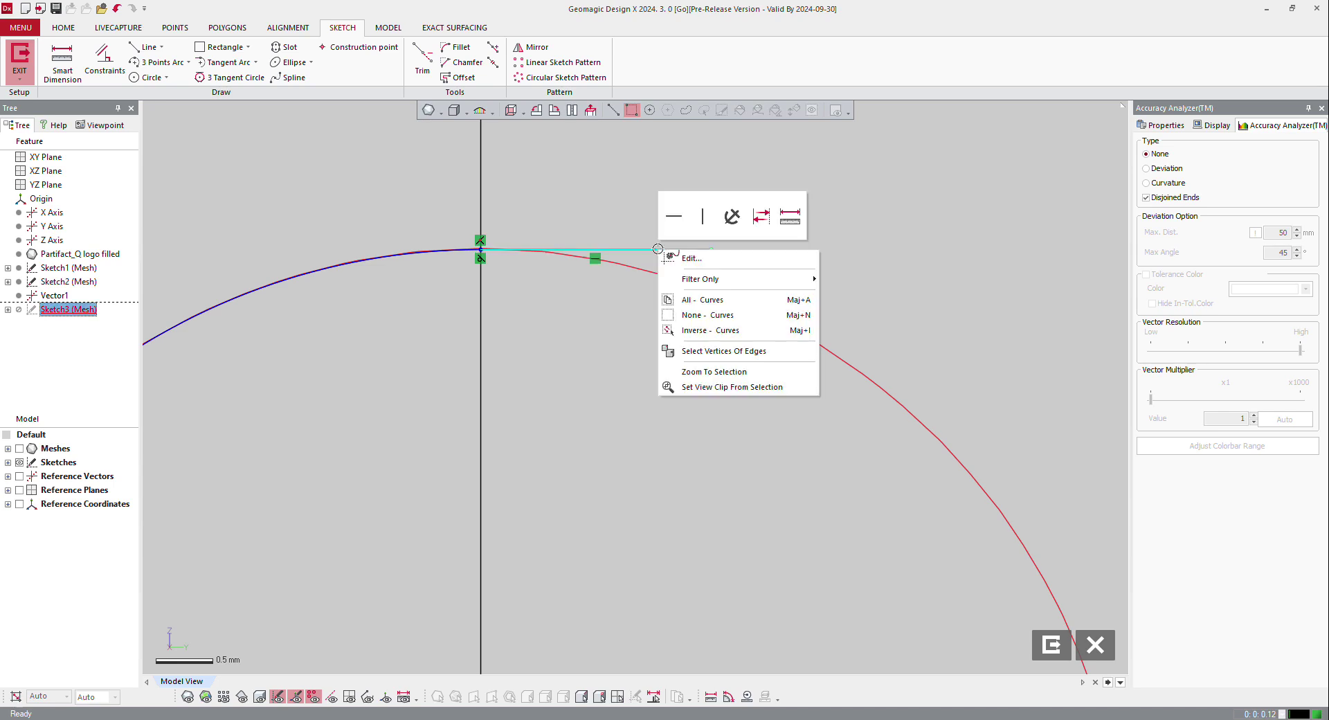
pyautogui.click(764, 223)
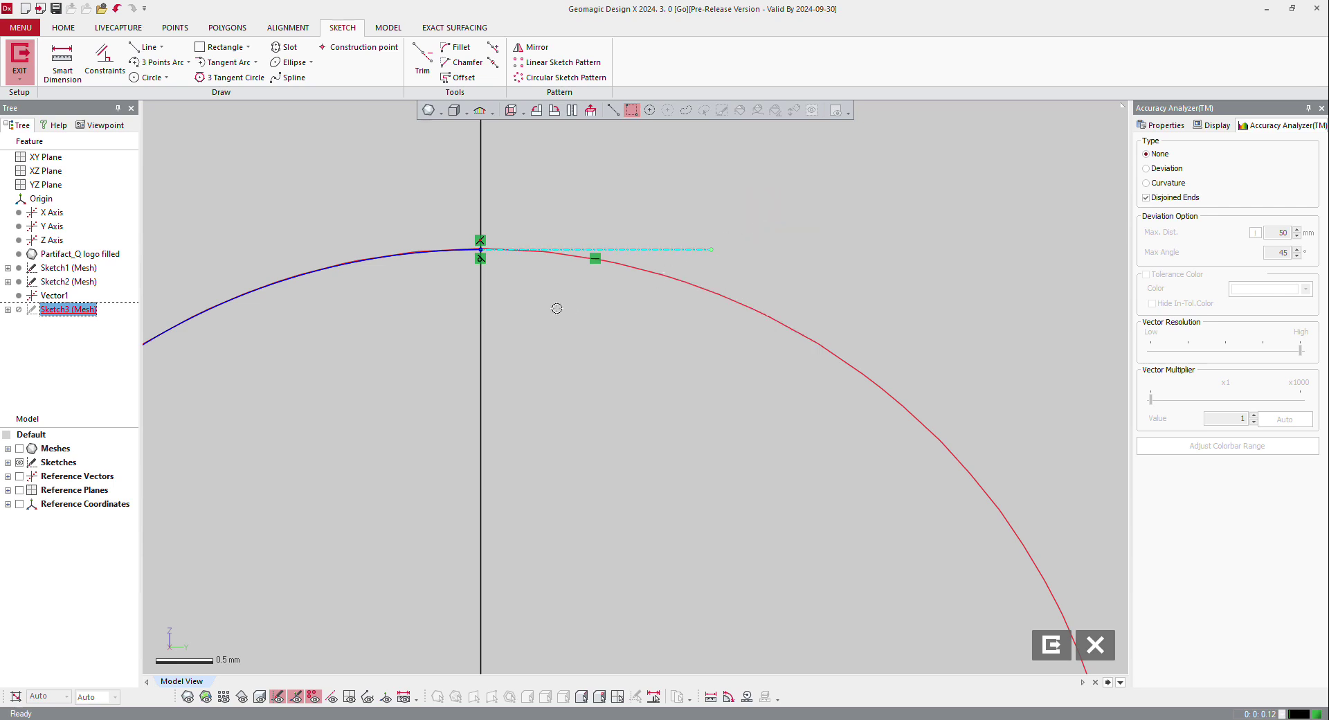
# Move the dome arc's top endpoint up along the axis onto the peak of the scanned section
pyautogui.scroll(10, 483, 251)
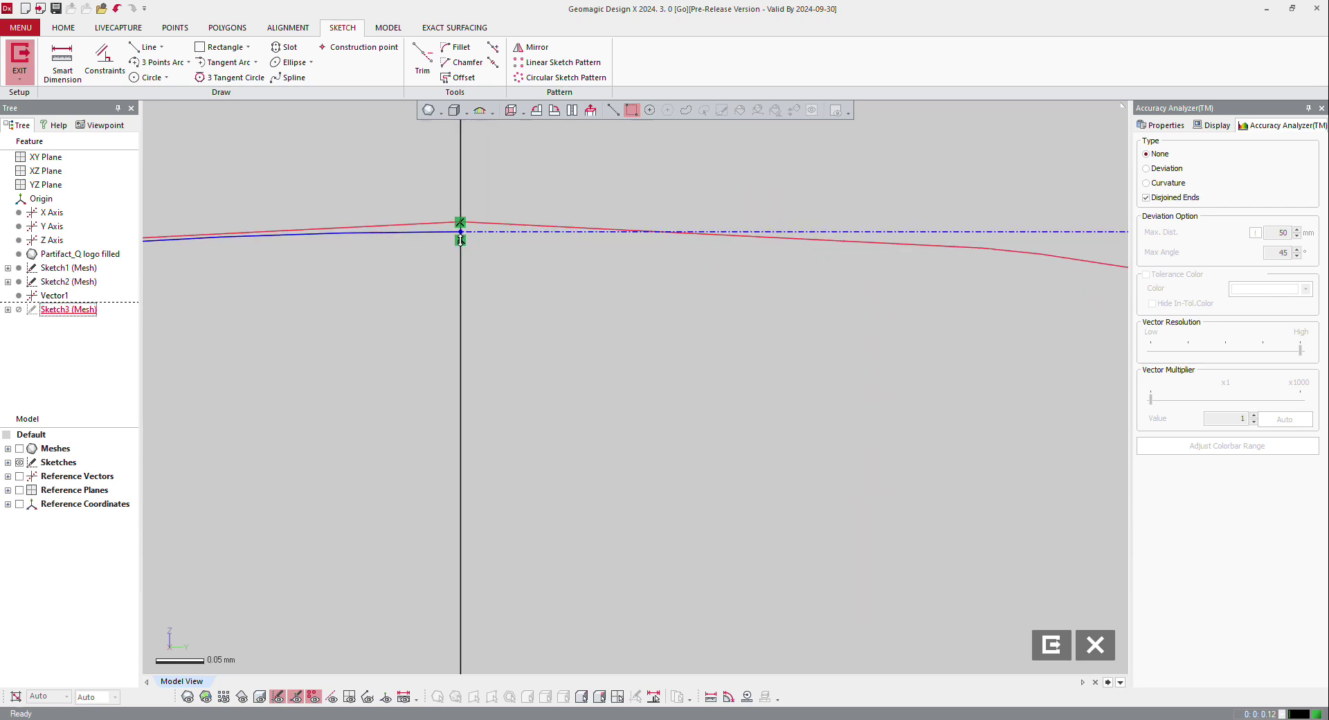
pyautogui.moveTo(460, 232); pyautogui.dragTo(461, 223)
pyautogui.scroll(-3, 477, 225)
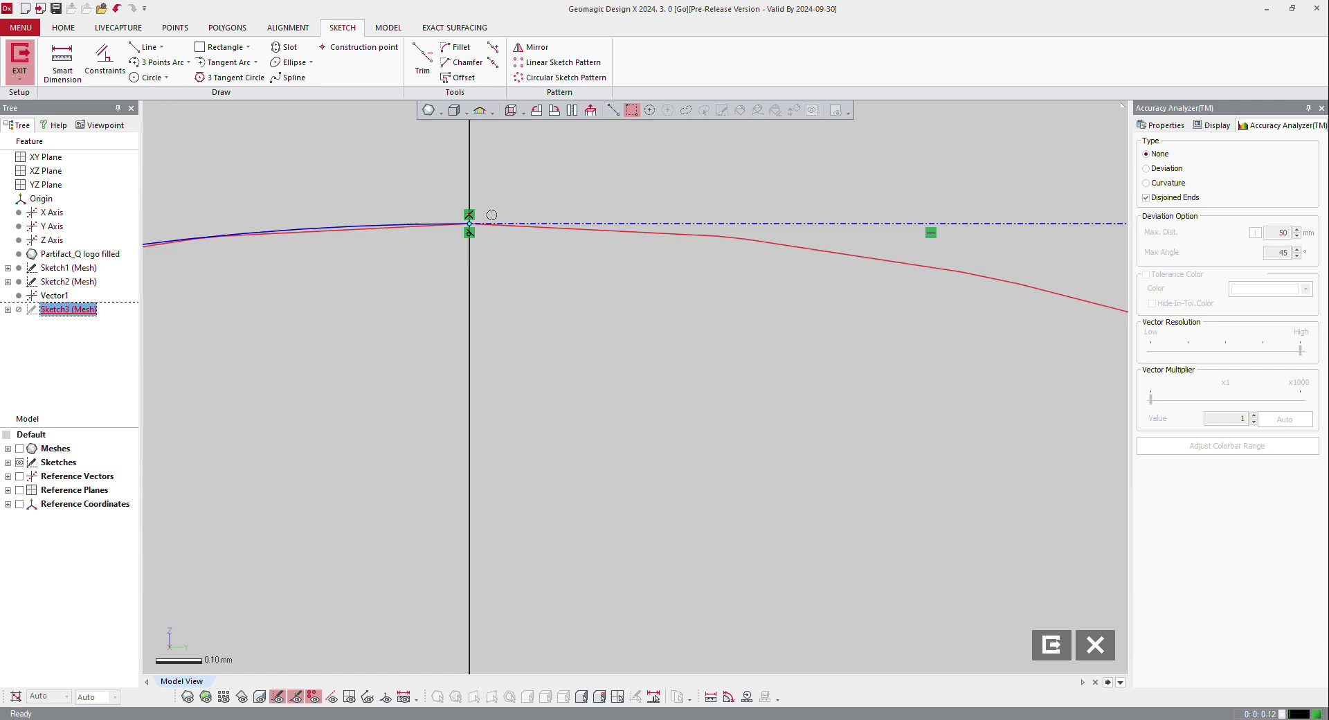
# Move the dome arc's lower endpoint along the shoulder line onto the corner of the scanned section
pyautogui.scroll(-10, 492, 215)
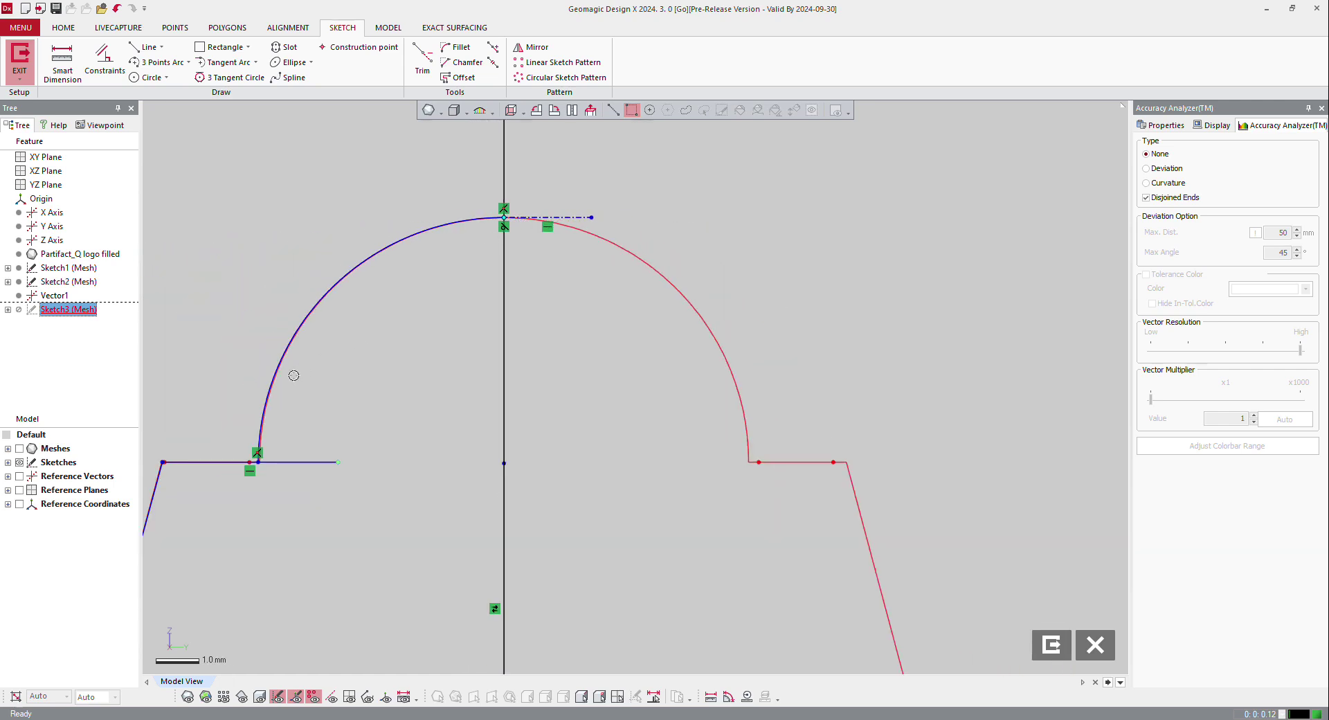
pyautogui.scroll(1, 241, 434)
pyautogui.scroll(2, 258, 473)
pyautogui.scroll(-2, 414, 372)
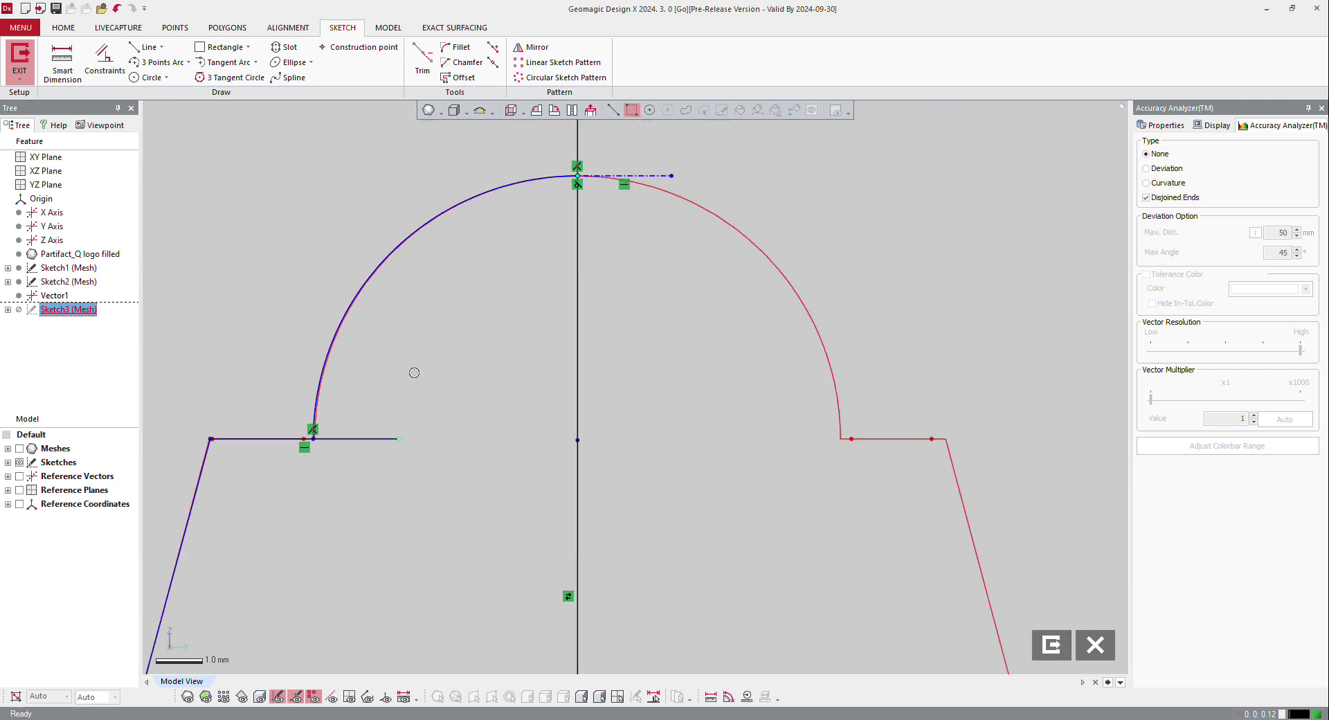
pyautogui.moveTo(315, 441); pyautogui.dragTo(316, 439)
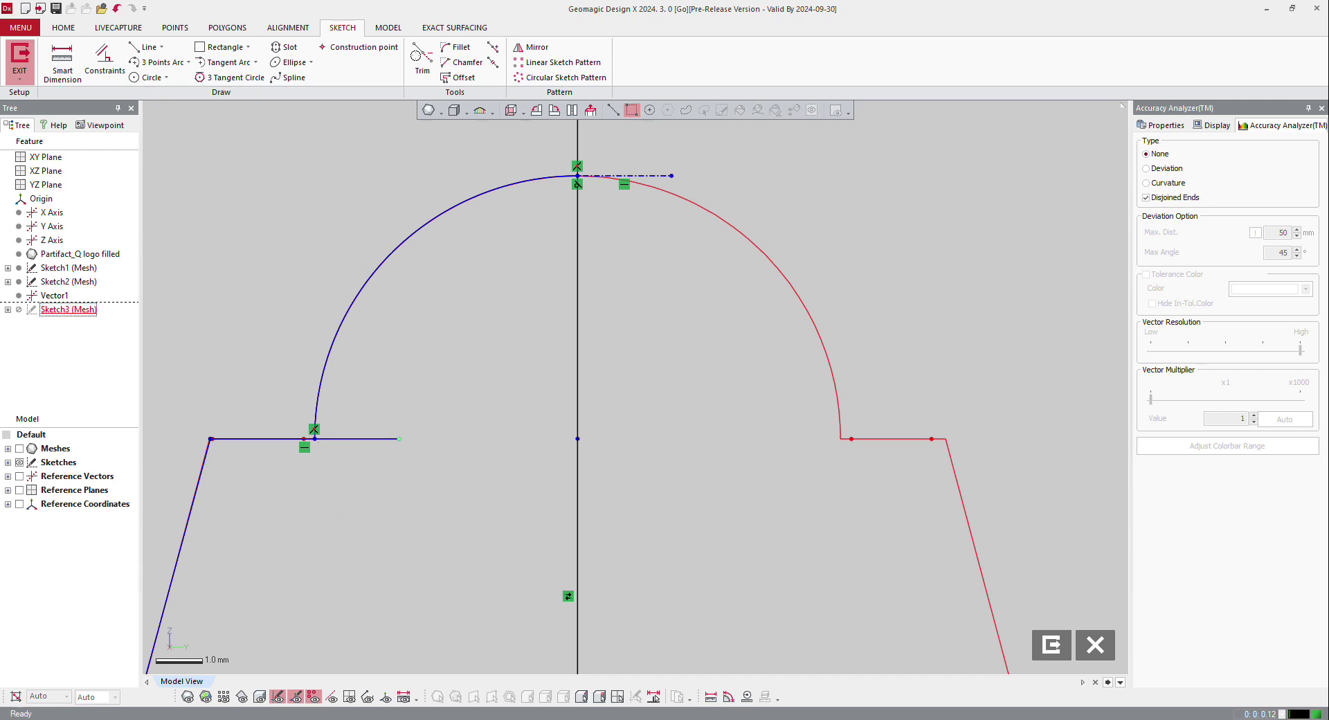
# Power Trim the shoulder line's excess inside the dome arc and finish the half-profile sketch
pyautogui.click(422, 61)
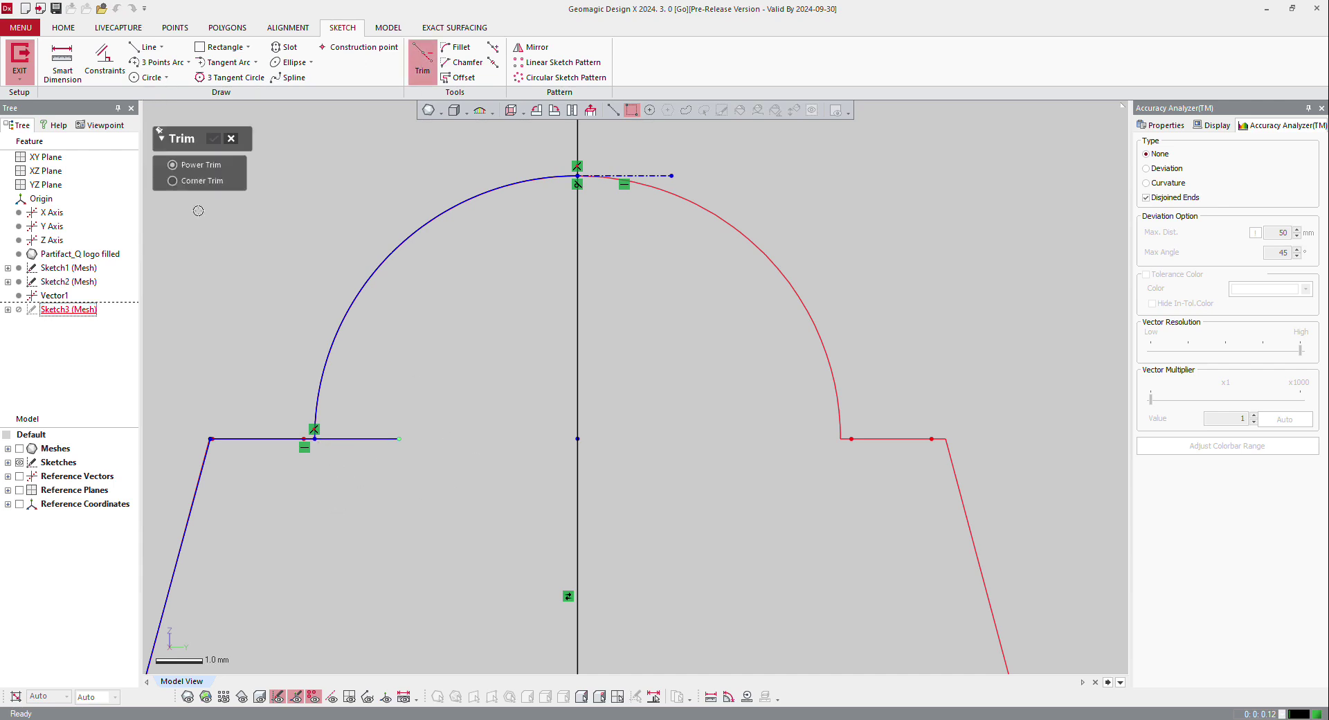
pyautogui.click(182, 167)
pyautogui.click(363, 439)
pyautogui.scroll(-5, 439, 335)
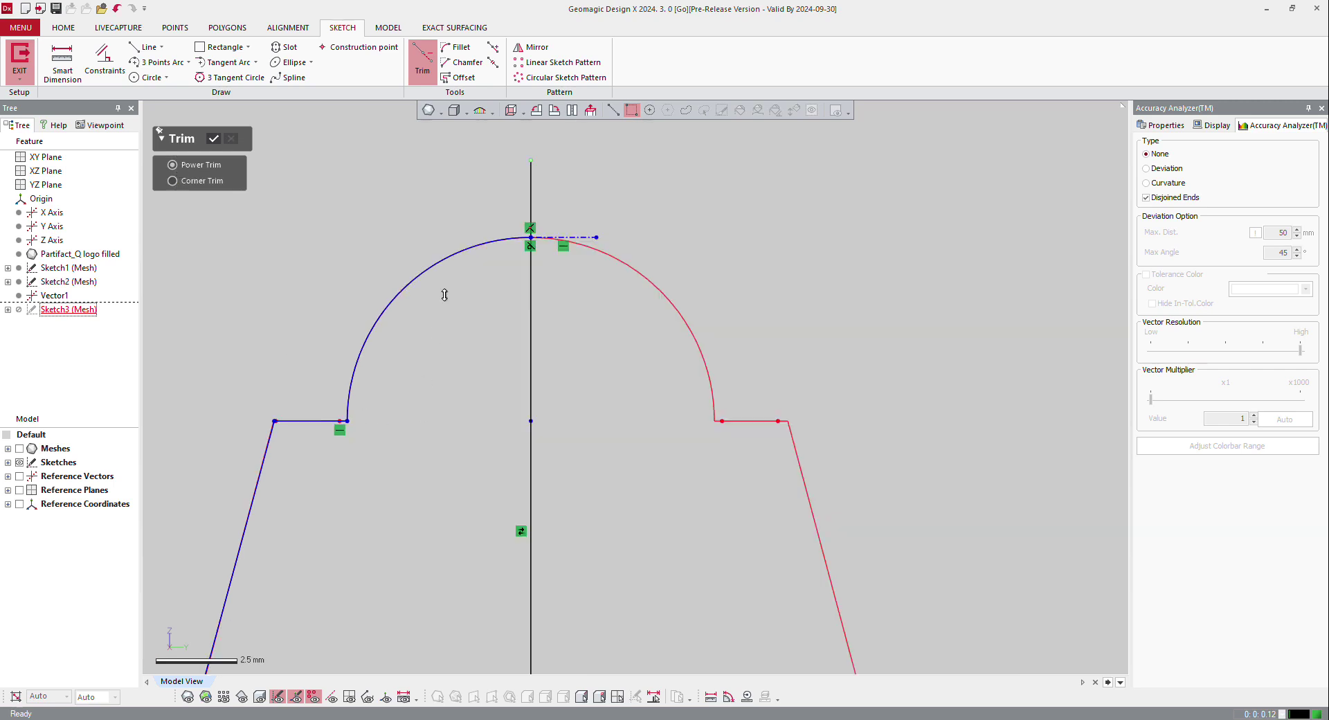
pyautogui.scroll(-2, 467, 373)
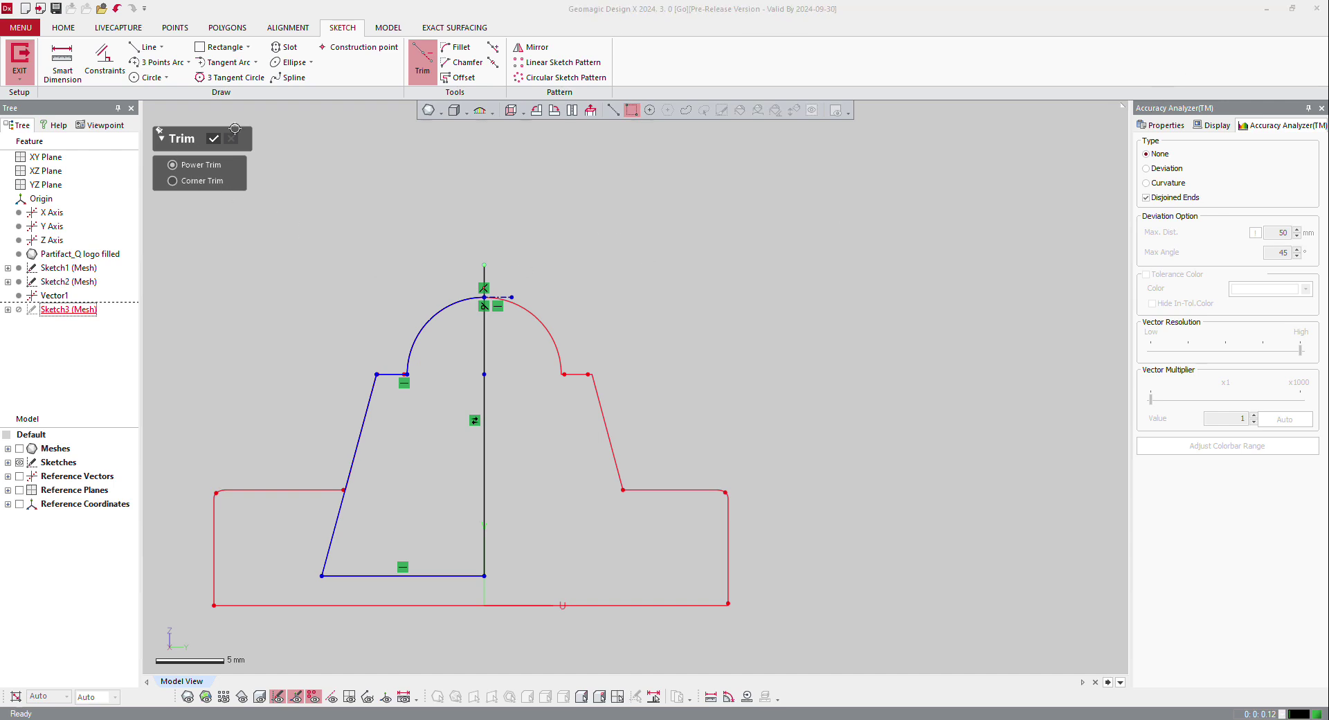
pyautogui.click(214, 139)
pyautogui.click(20, 56)
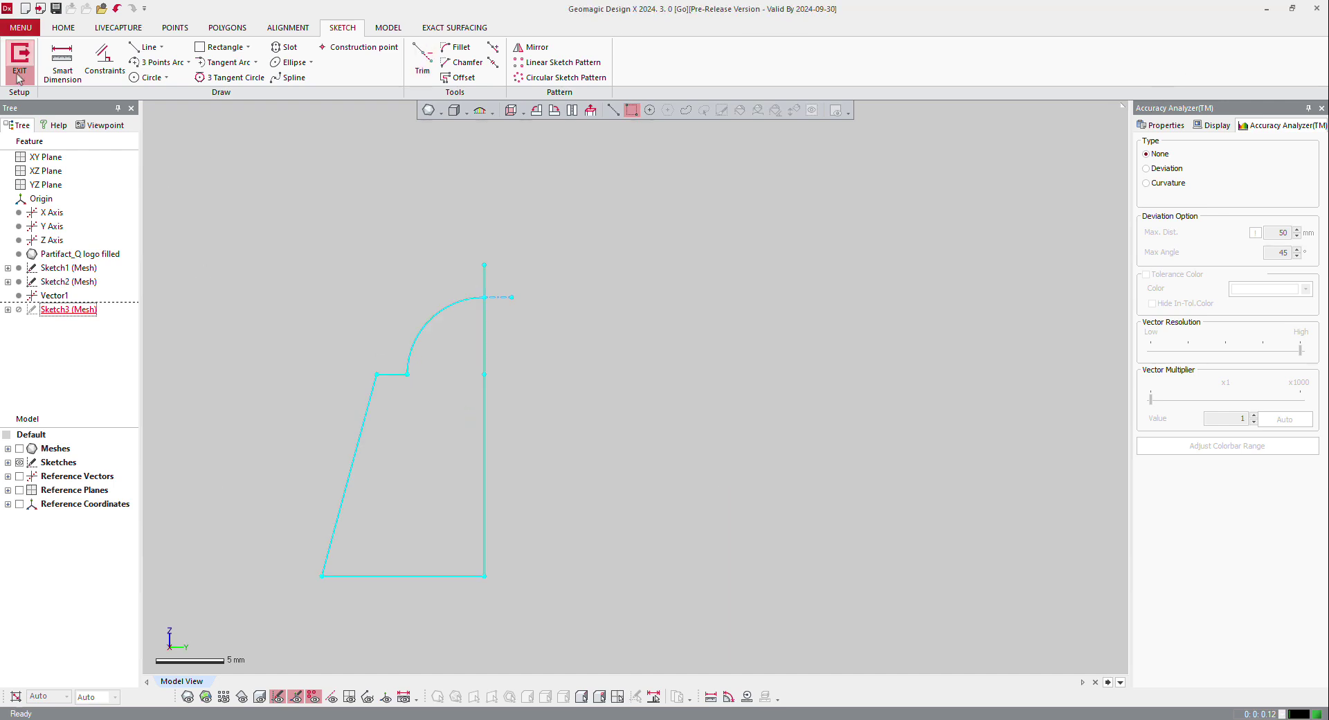
# Revolve the boss and dome half-profile 360° in one direction about the vertical axis line
pyautogui.rightClick(417, 336)
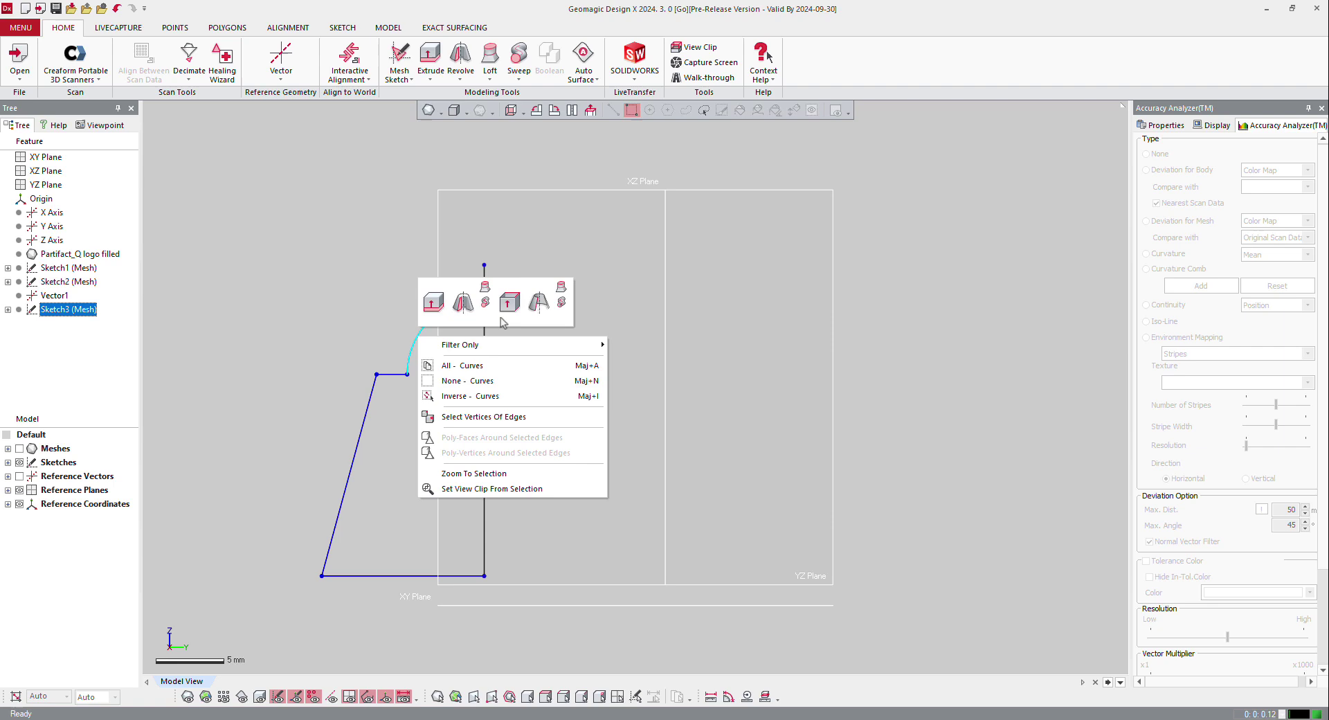
pyautogui.click(465, 309)
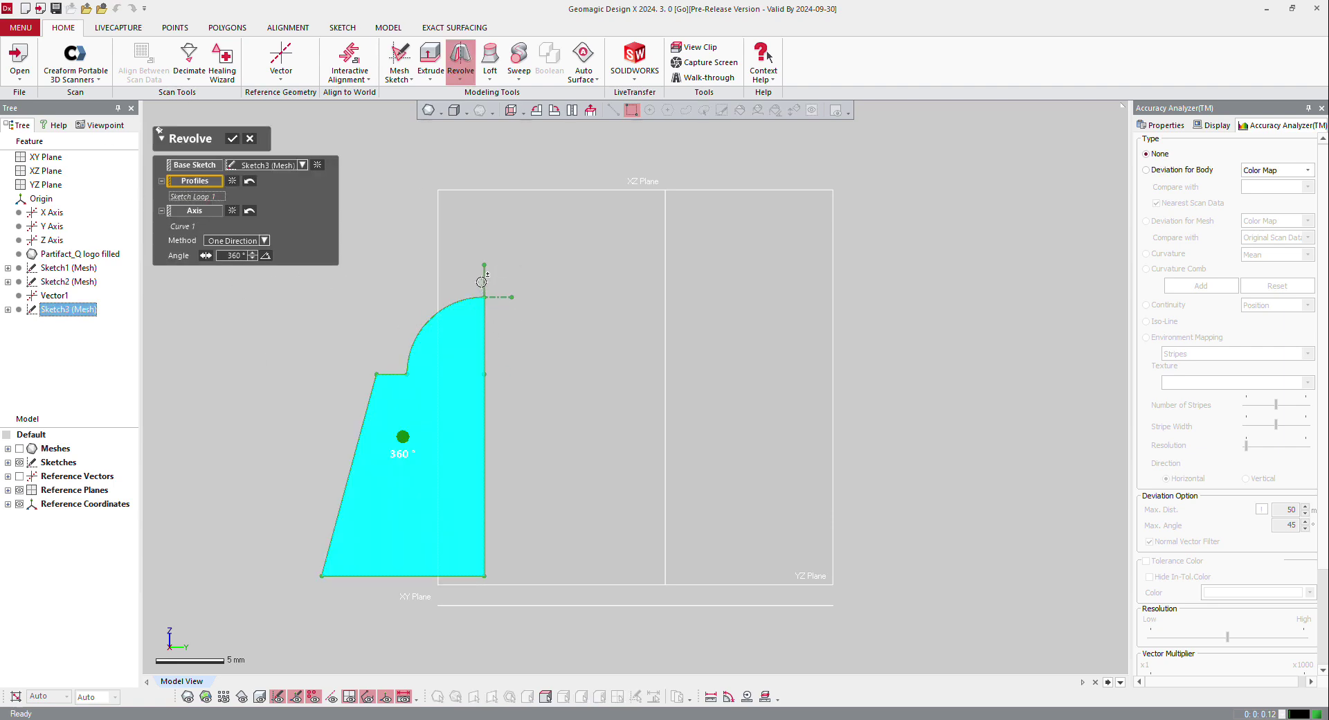
pyautogui.click(378, 353)
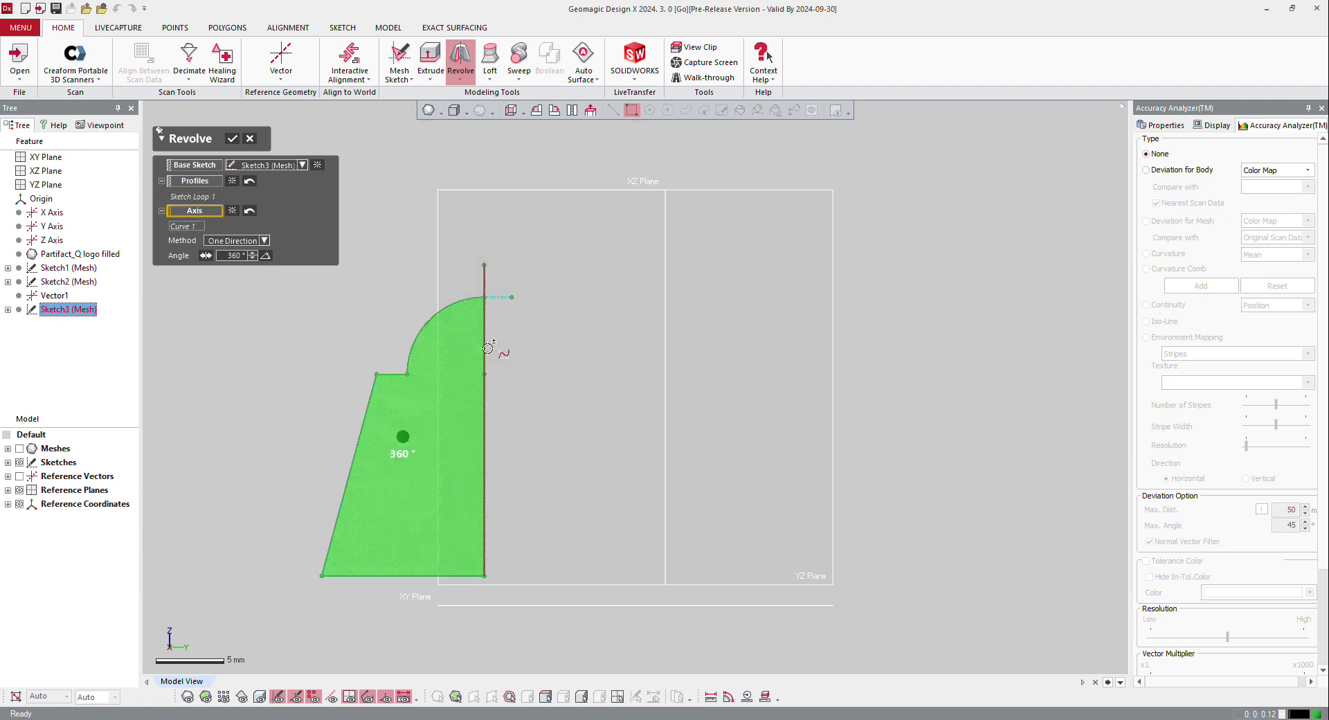
pyautogui.click(488, 348)
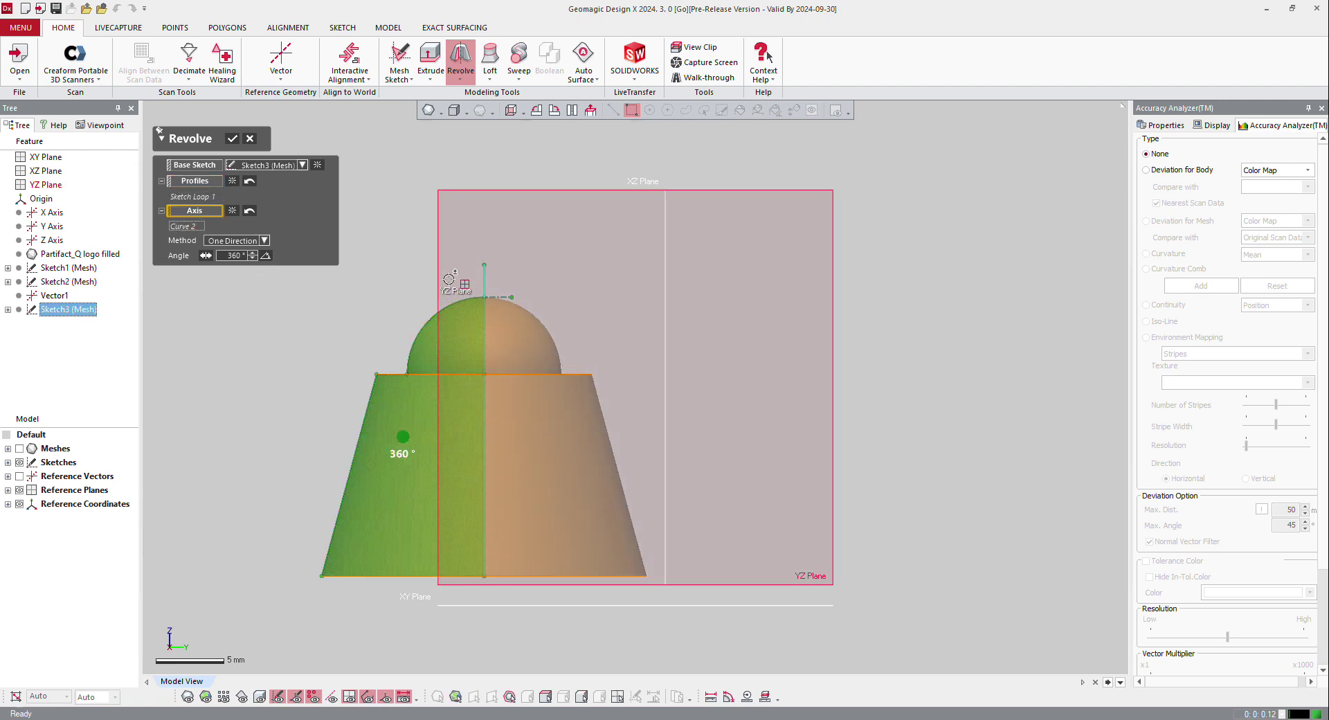
pyautogui.click(232, 141)
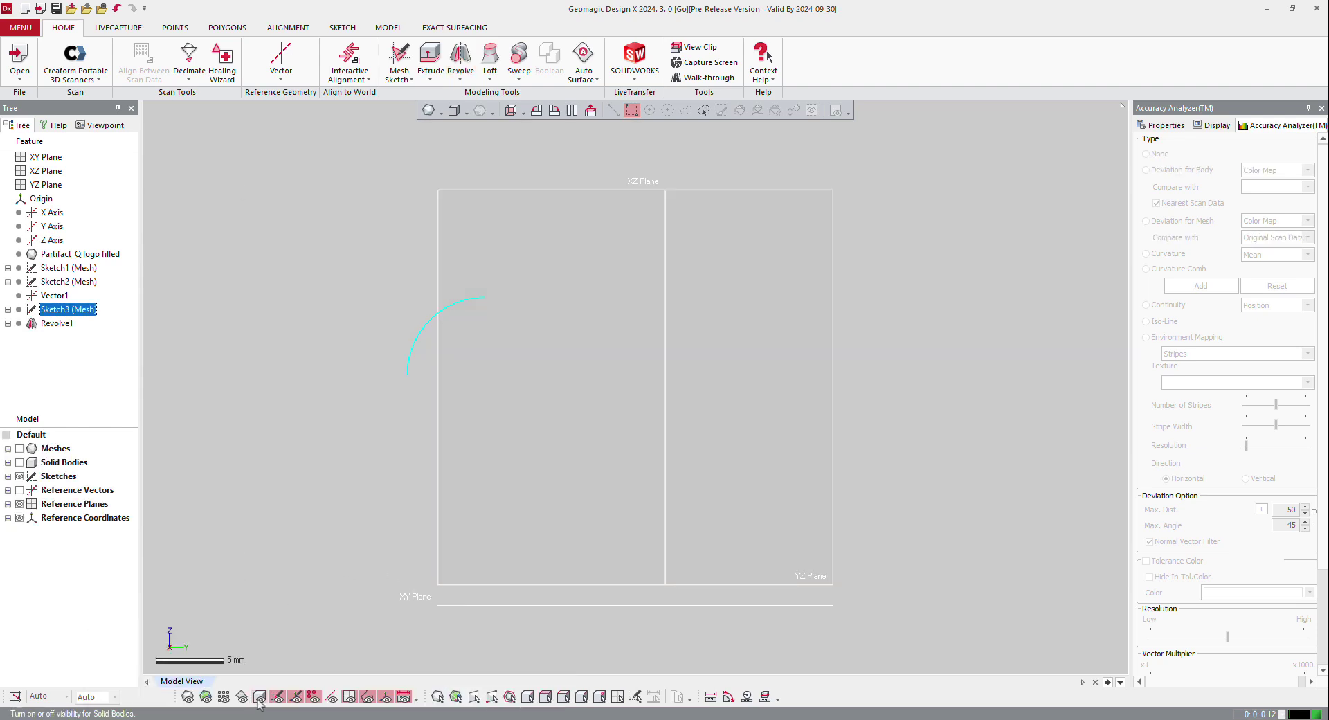
# Display the revolved solid body and view the cone and dome from an angle
pyautogui.click(260, 697)
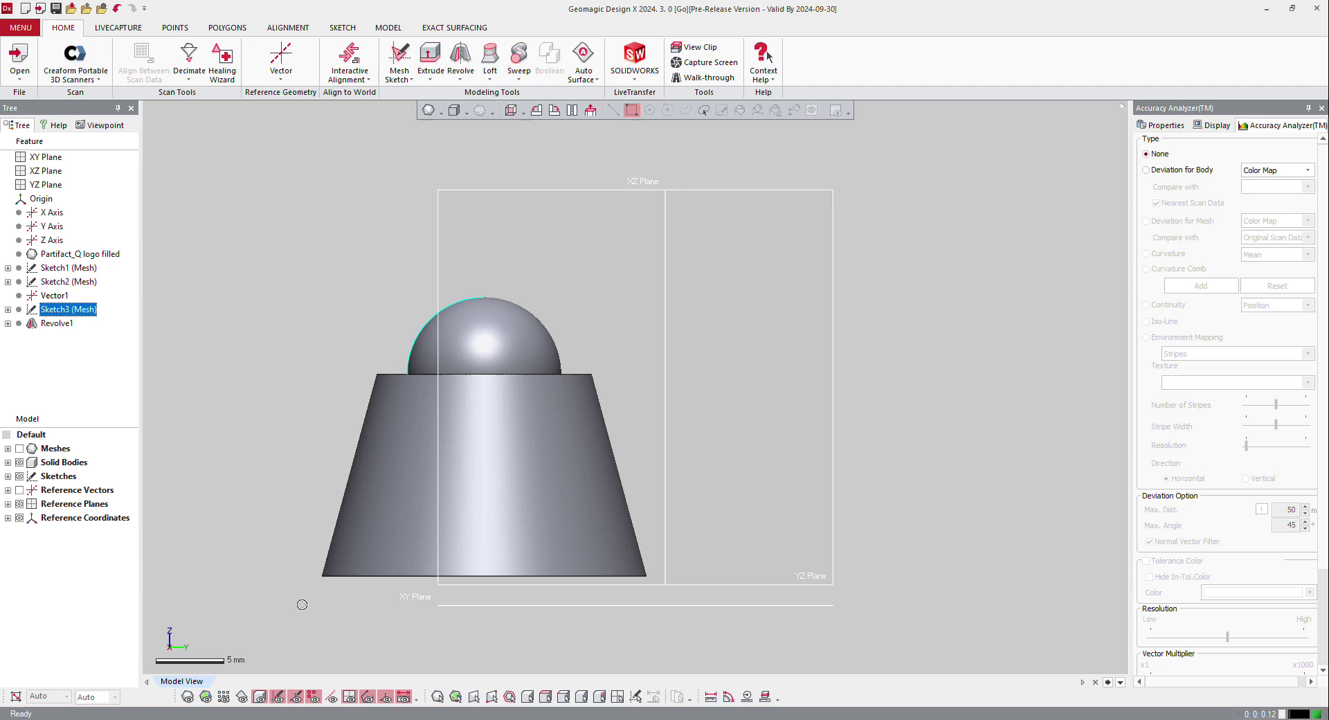
pyautogui.moveTo(513, 263); pyautogui.dragTo(554, 346, button='right')
pyautogui.hotkey('alt', 'space')
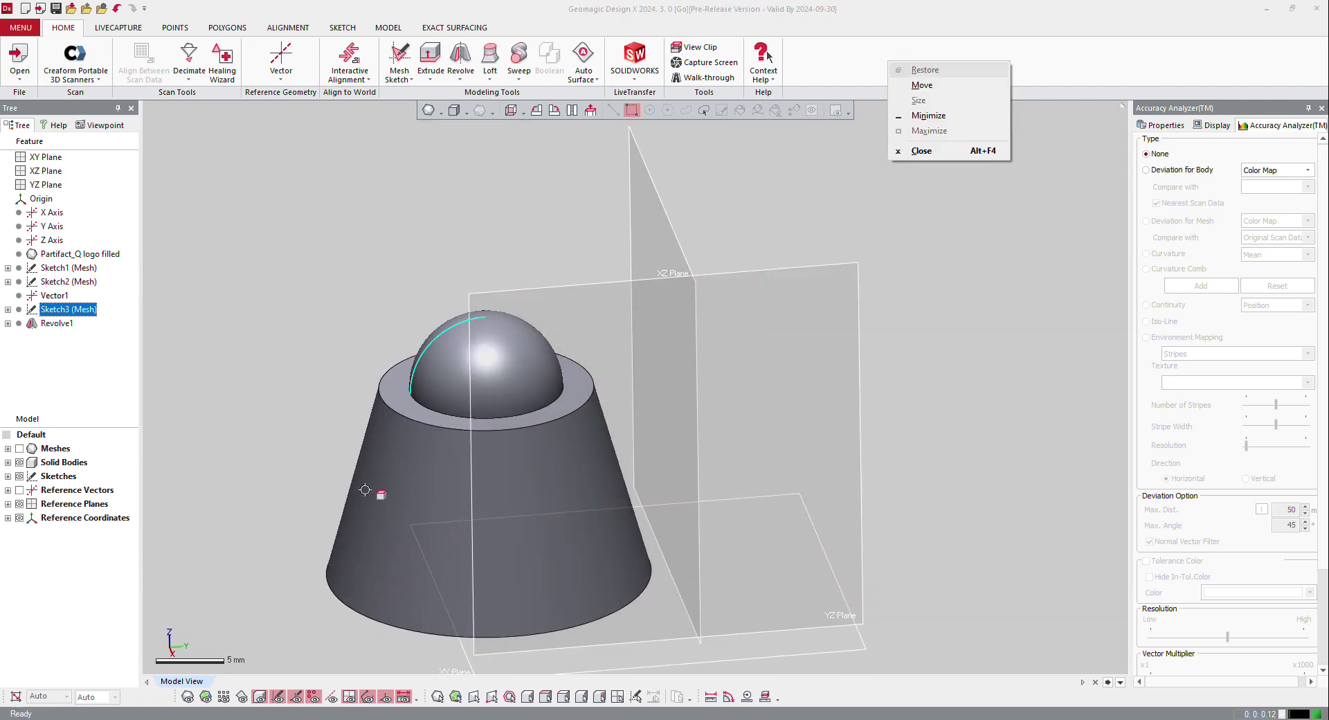
pyautogui.press('Escape')
pyautogui.click(905, 357)
# Hide the solid body and show the scan mesh to view the whole part
pyautogui.hotkey('ctrl', '1')
pyautogui.hotkey('ctrl', '5')
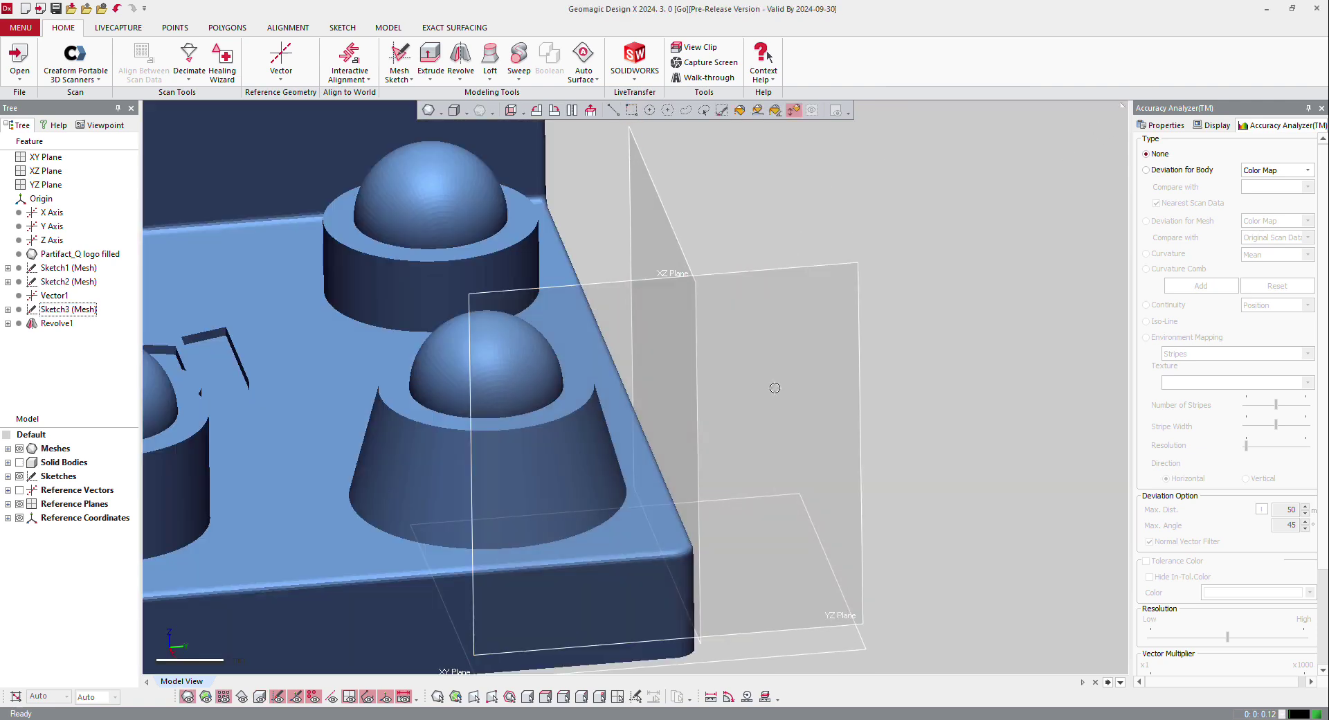
pyautogui.scroll(-5, 636, 418)
pyautogui.moveTo(495, 410); pyautogui.dragTo(818, 410, button='right')
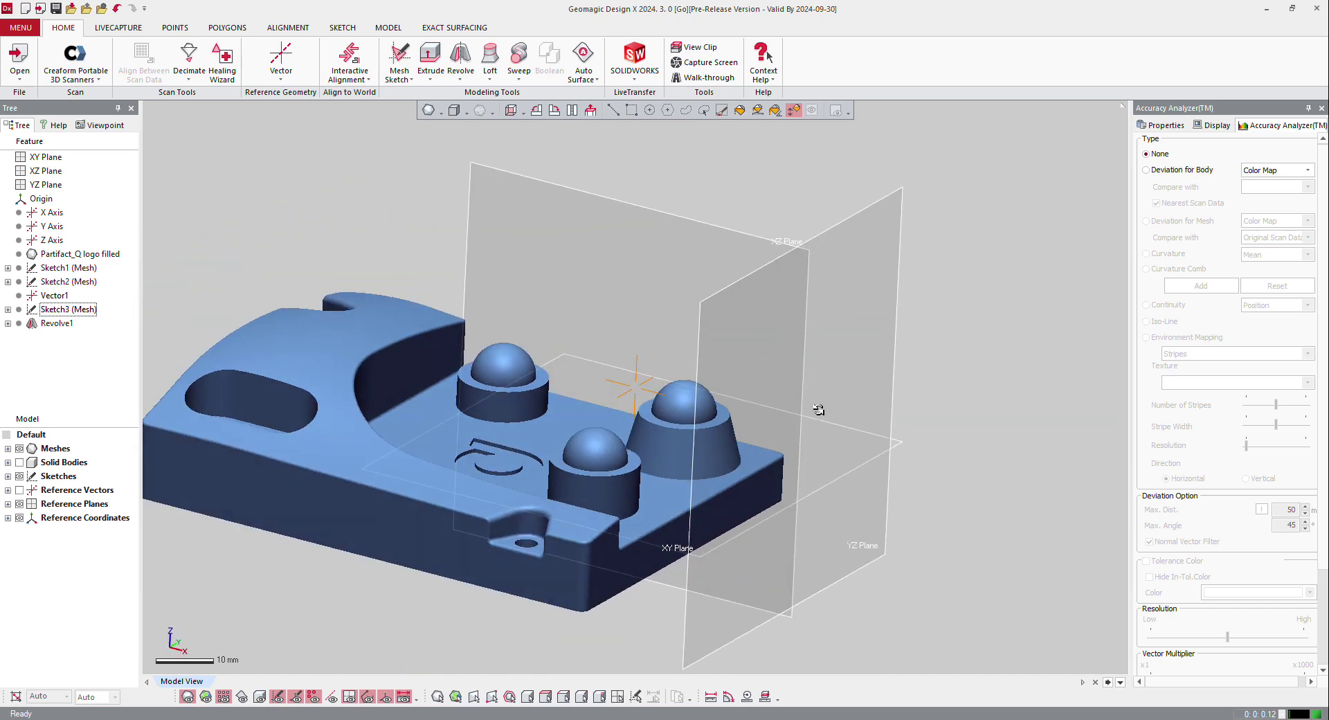
# Reopen Sketch1 (Mesh) with the plate rectangle and slot for editing
pyautogui.click(54, 270)
pyautogui.doubleClick(54, 270)
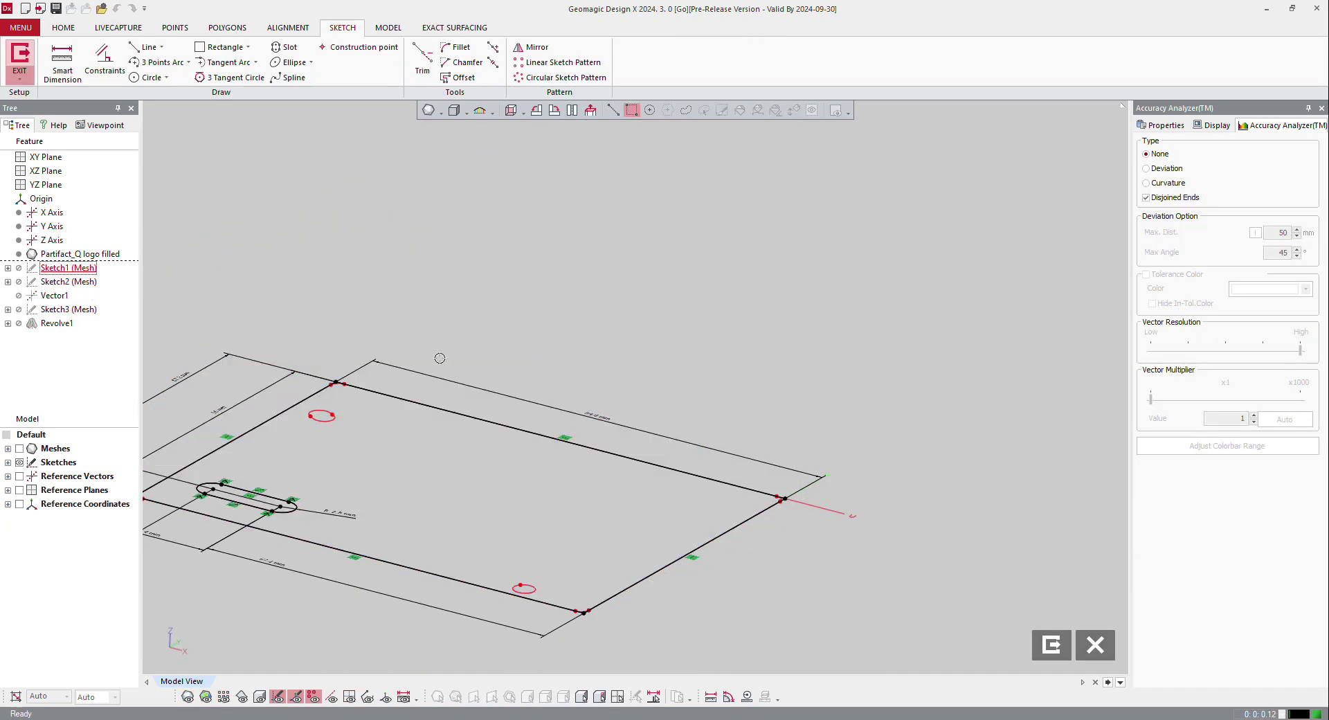
pyautogui.scroll(-3, 695, 372)
pyautogui.moveTo(683, 455)
pyautogui.mouseDown(button='right')
pyautogui.moveTo(918, 488)
pyautogui.moveTo(706, 359)
pyautogui.moveTo(637, 432)
pyautogui.mouseUp(button='right')
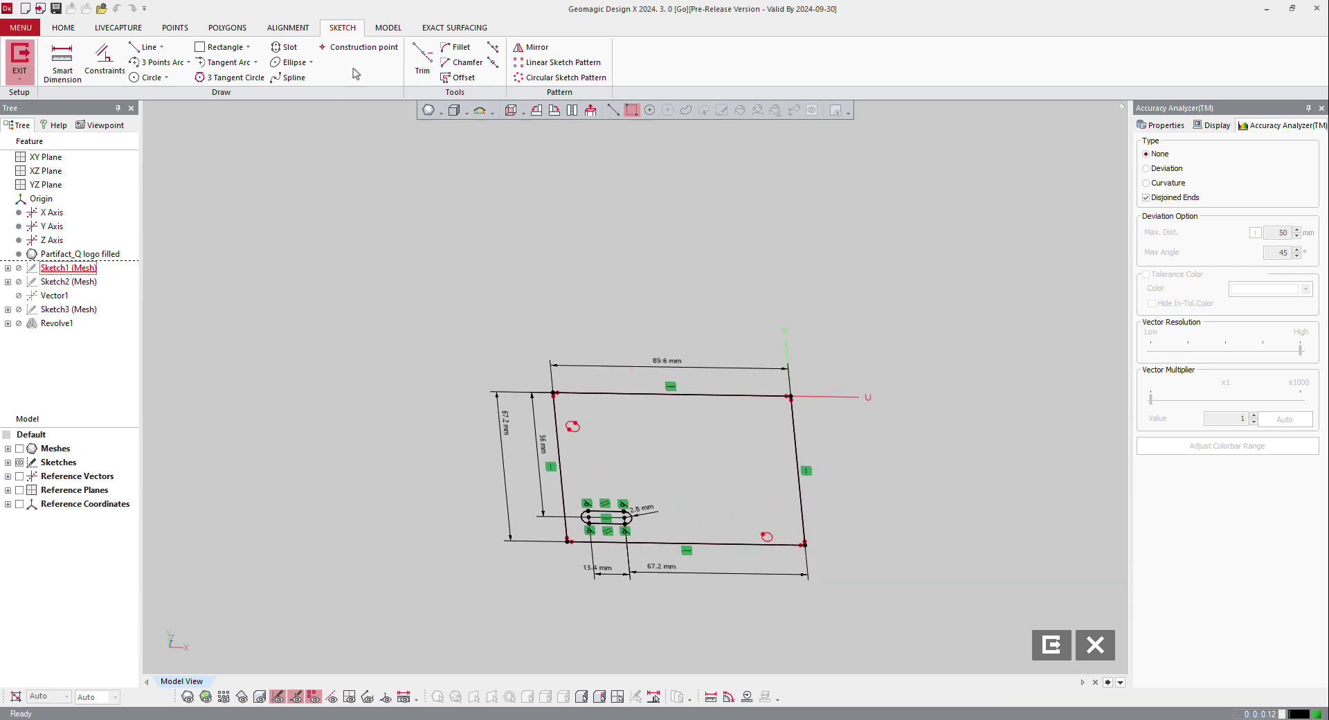
# Mirror the plate outline and slot about the rectangle's edge line at the sketch origin
pyautogui.click(530, 48)
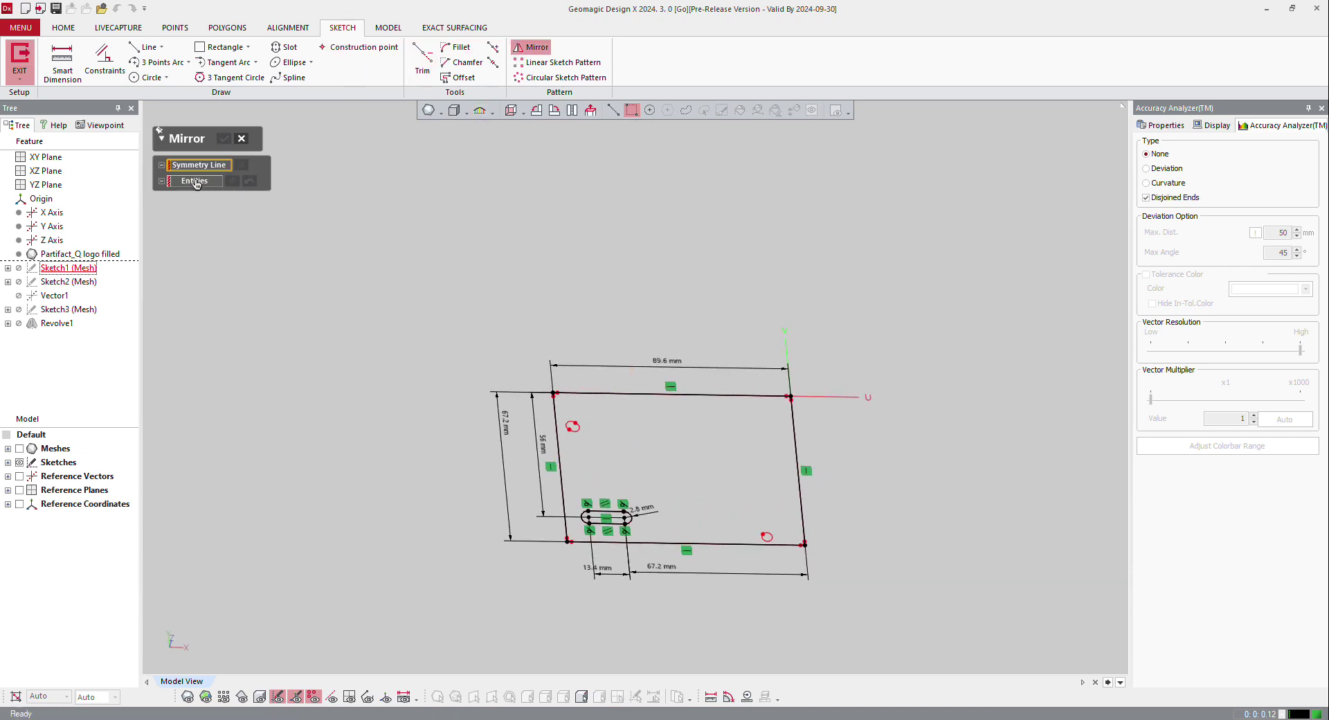
pyautogui.click(793, 436)
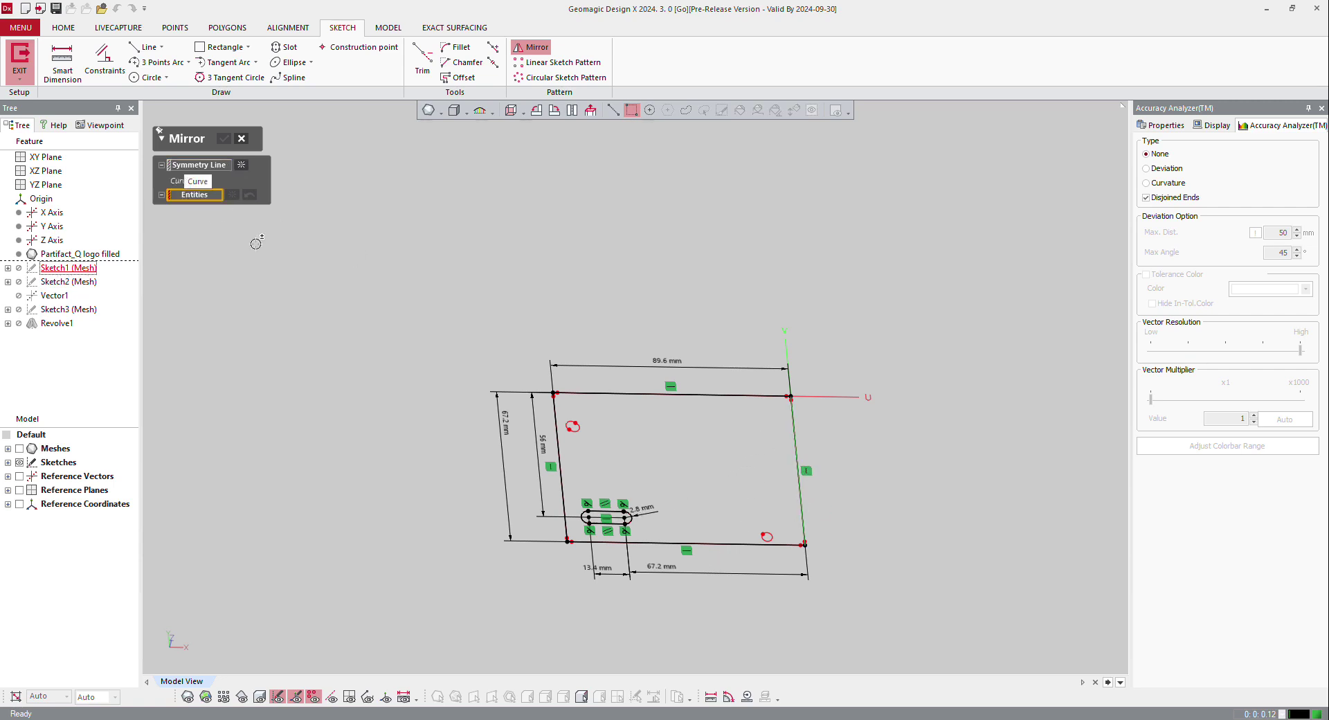
pyautogui.moveTo(355, 259); pyautogui.dragTo(746, 675)
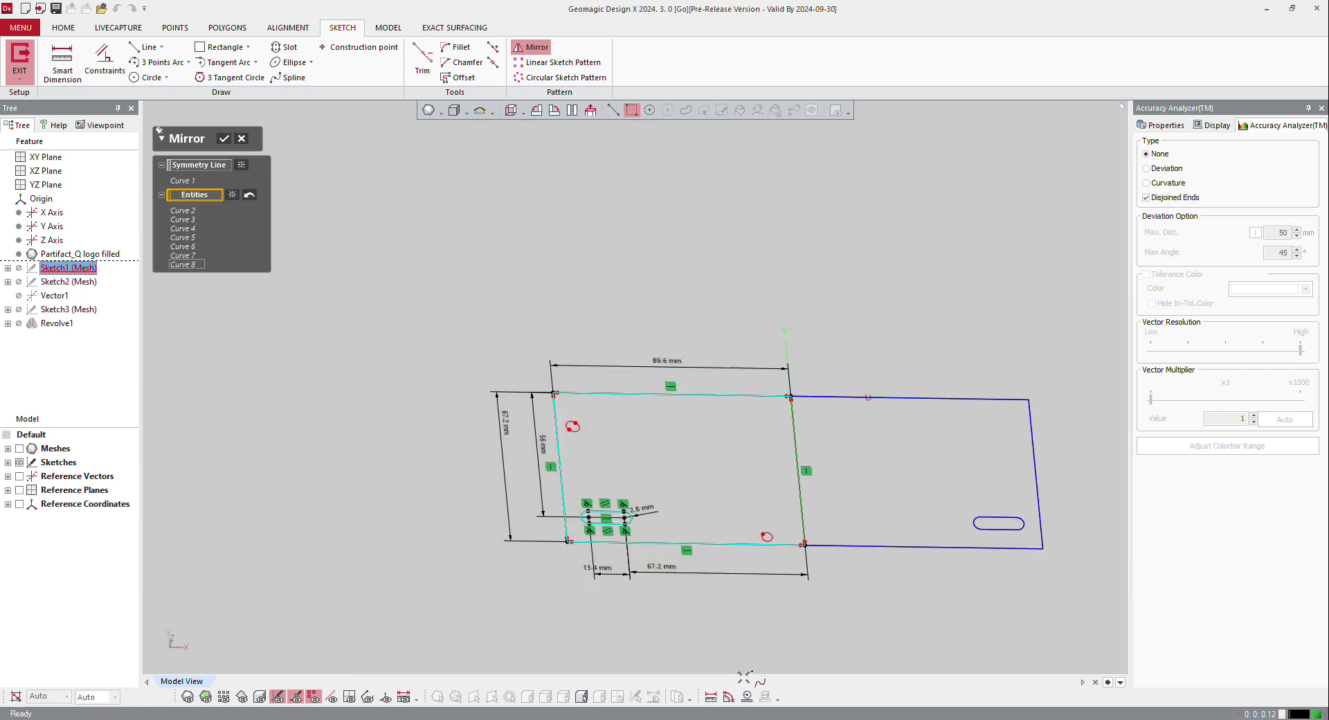
pyautogui.click(227, 137)
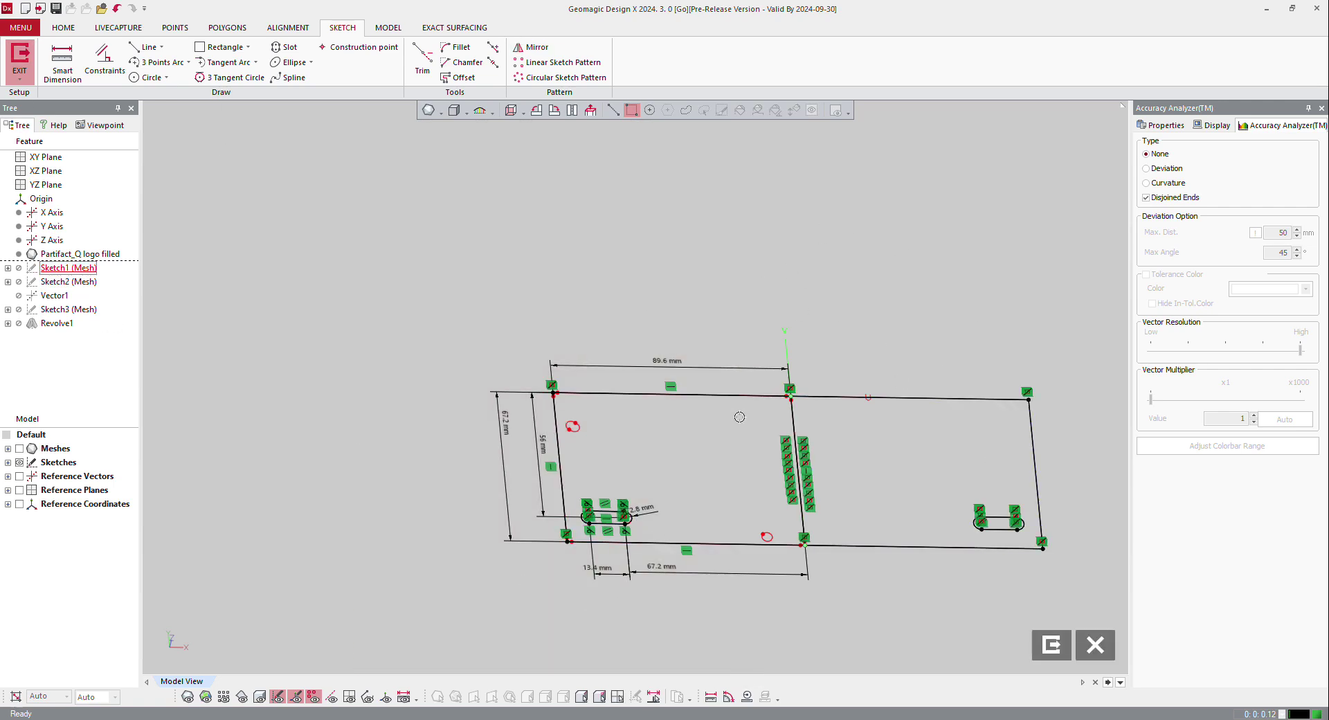
# Fit a circle to the small round section near the plate corner and draw a circle of about 9.6 mm radius inside the plate
pyautogui.click(148, 76)
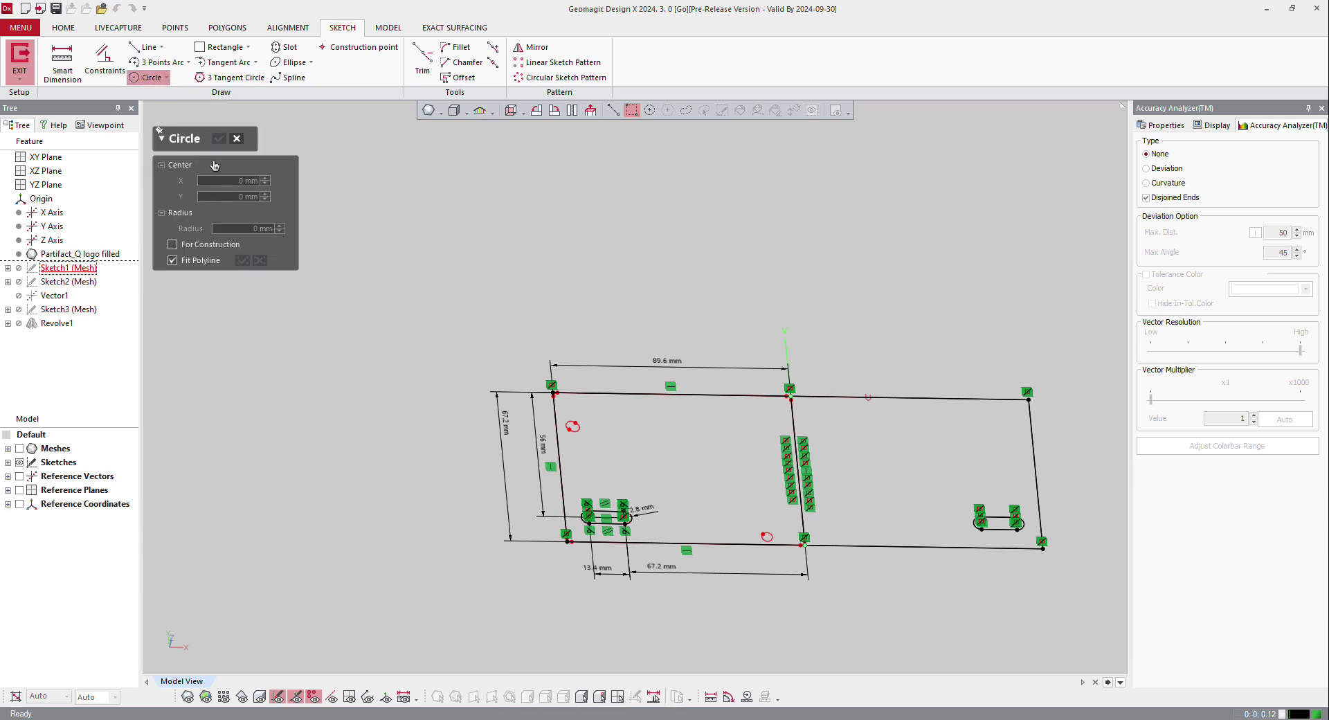
pyautogui.scroll(4, 744, 512)
pyautogui.click(834, 589)
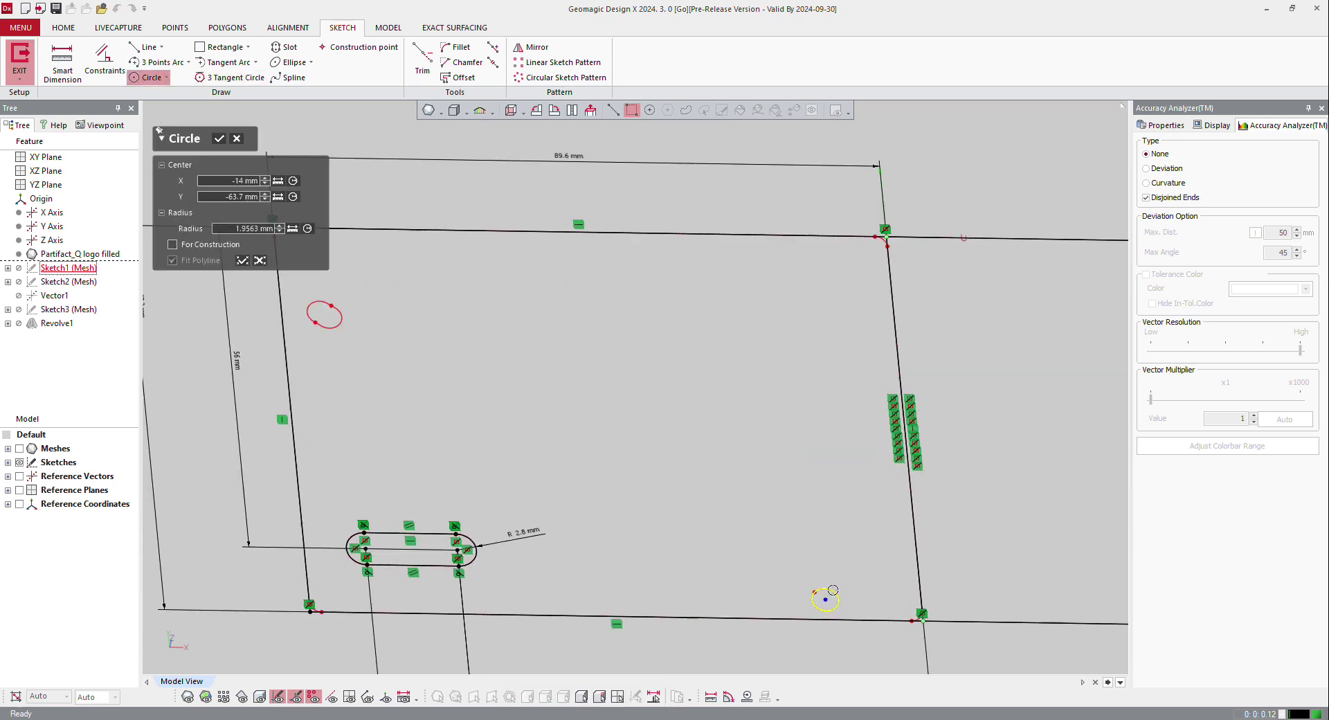
pyautogui.click(216, 140)
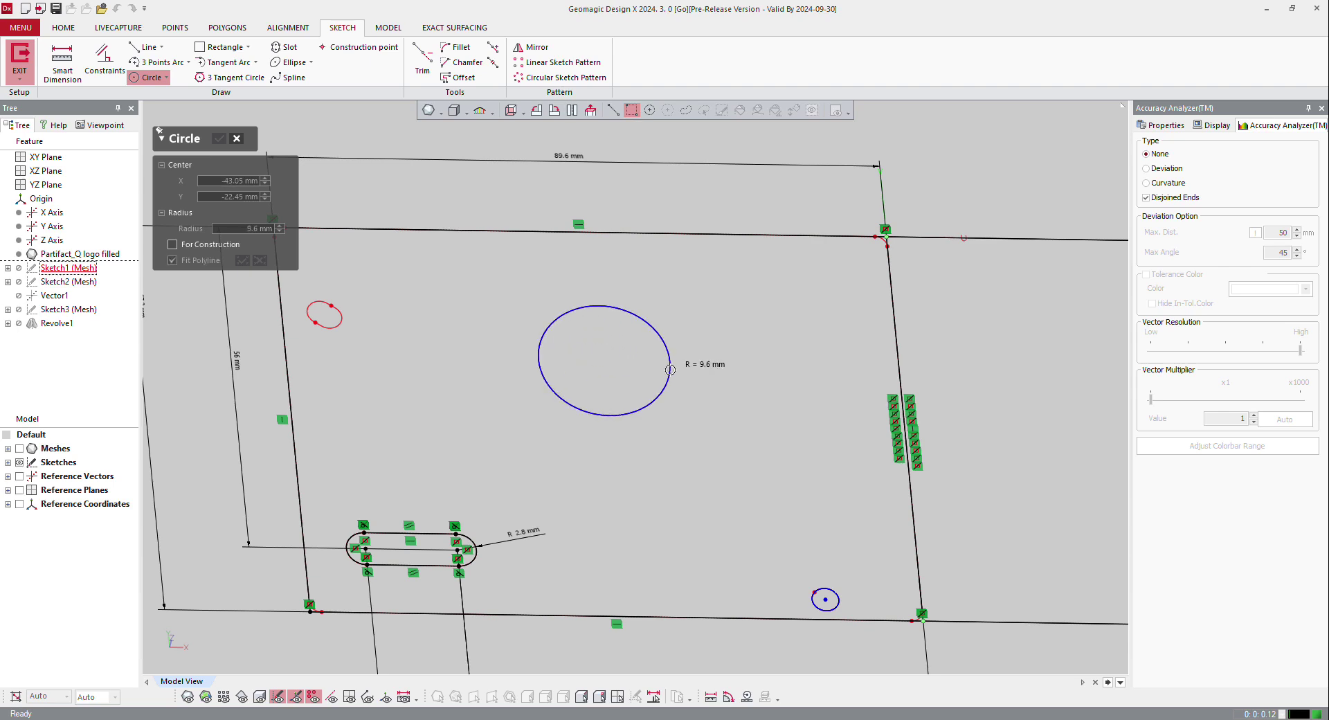
pyautogui.click(670, 370)
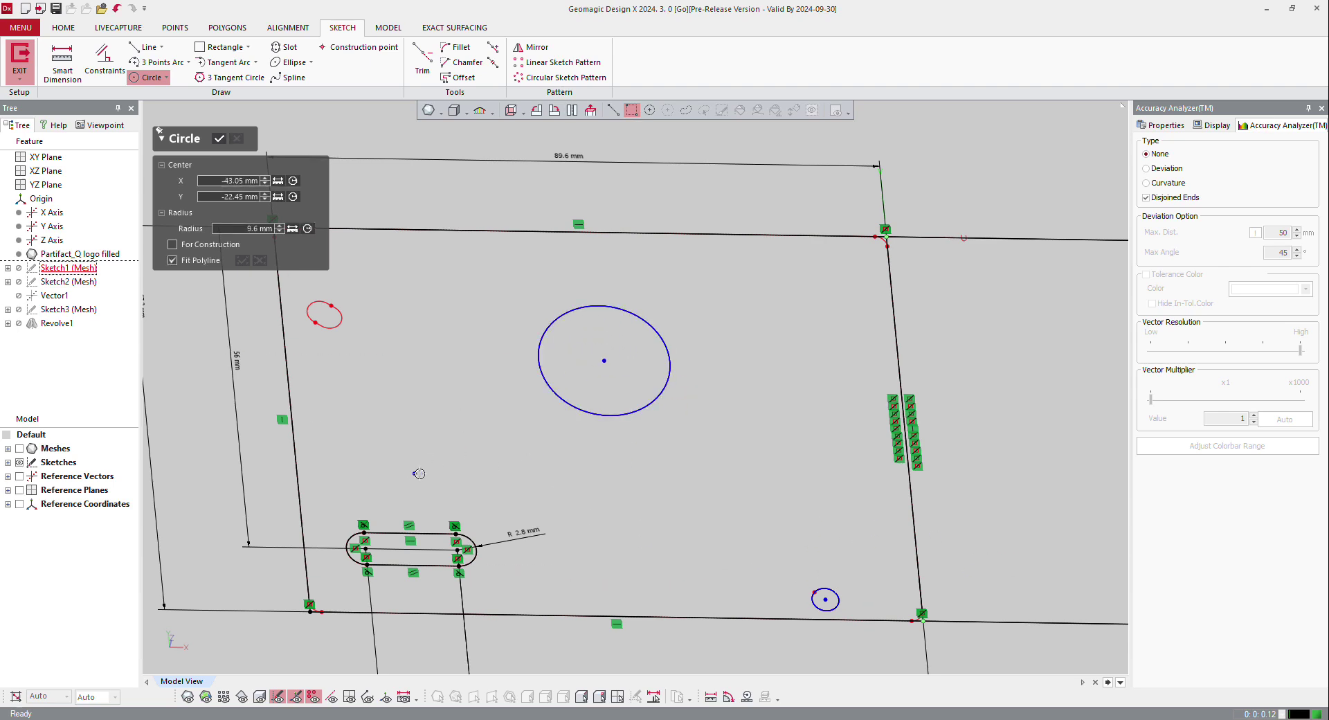
pyautogui.press('Escape')
# Fit a slot to the tilted oblong section near the plate's upper corner
pyautogui.scroll(5, 312, 326)
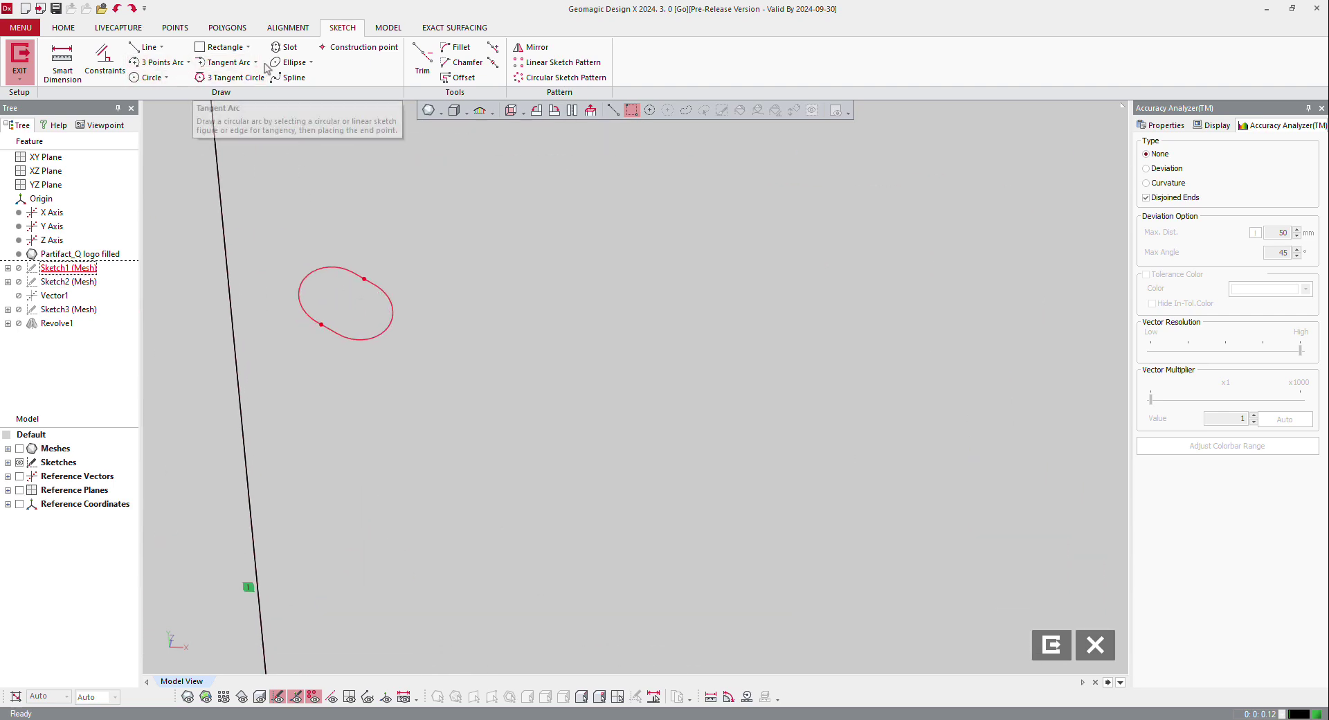
pyautogui.click(285, 46)
pyautogui.click(348, 272)
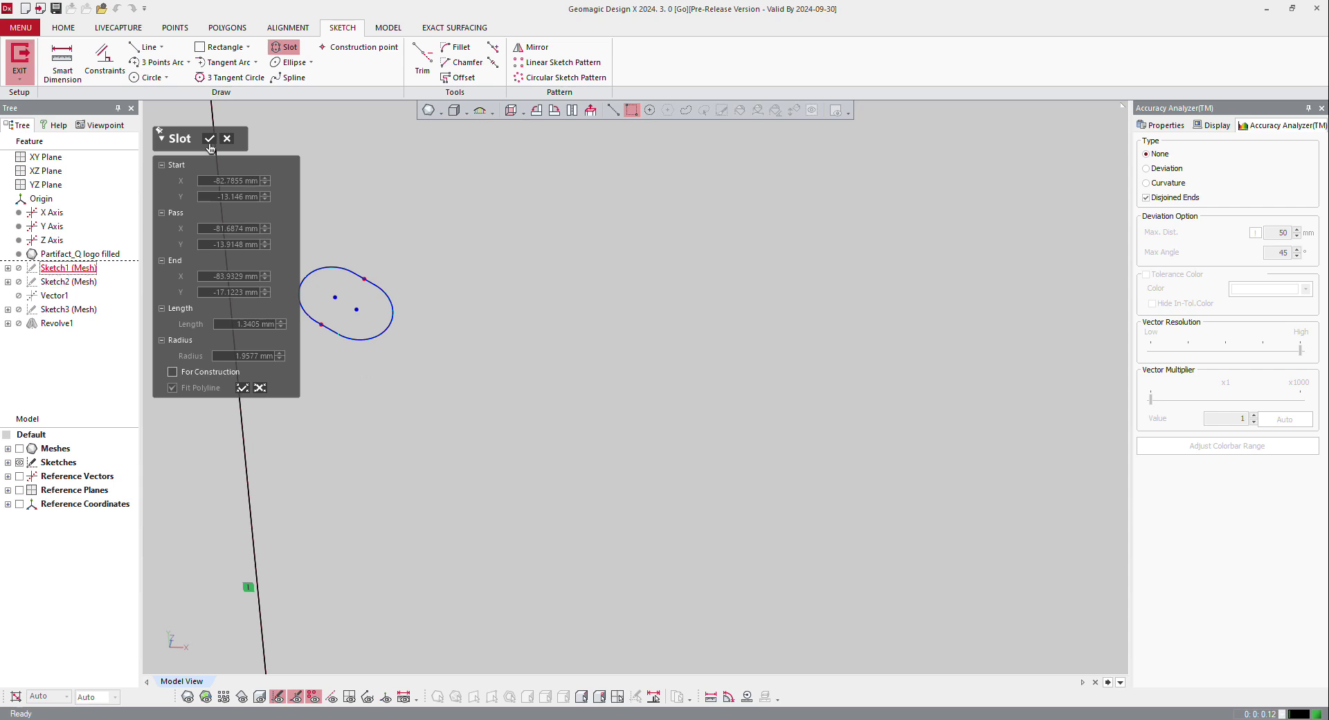
pyautogui.click(209, 139)
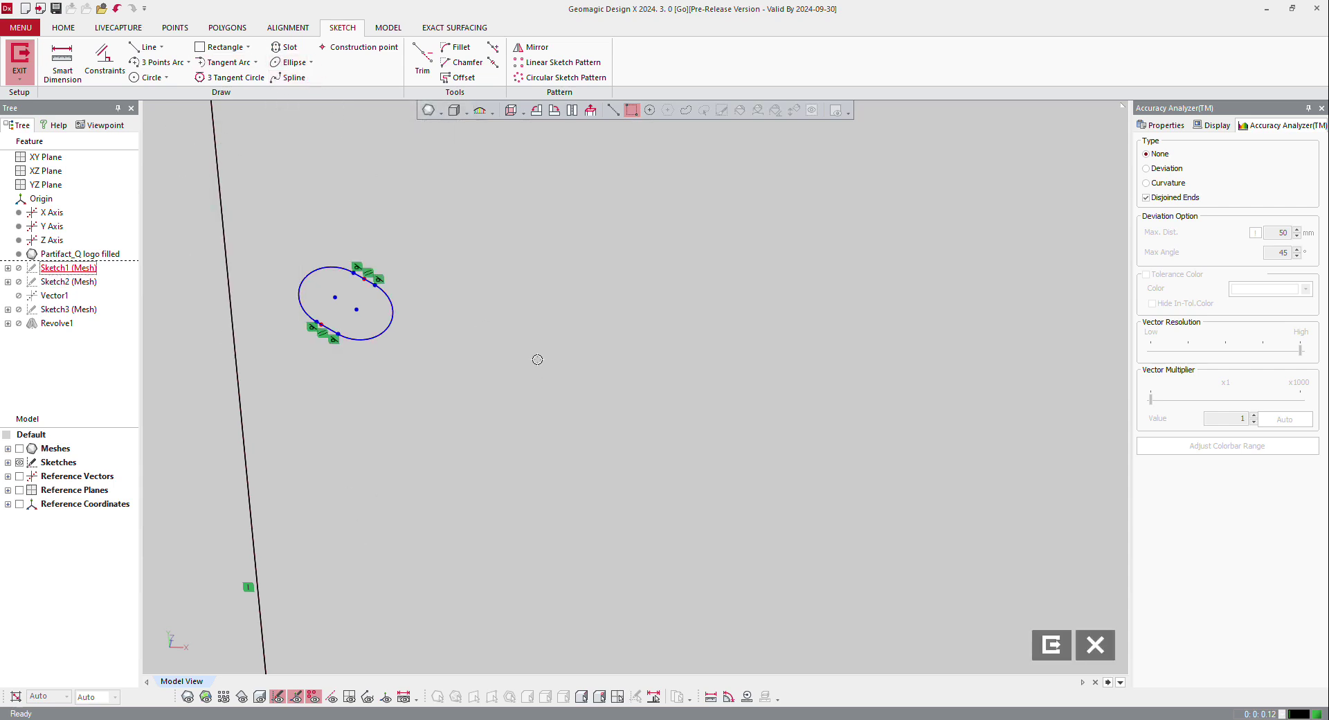
# Offset the tilted slot's profile outward by 2 mm in Direction 1, keeping the original slot
pyautogui.scroll(-3, 537, 359)
pyautogui.scroll(4, 434, 325)
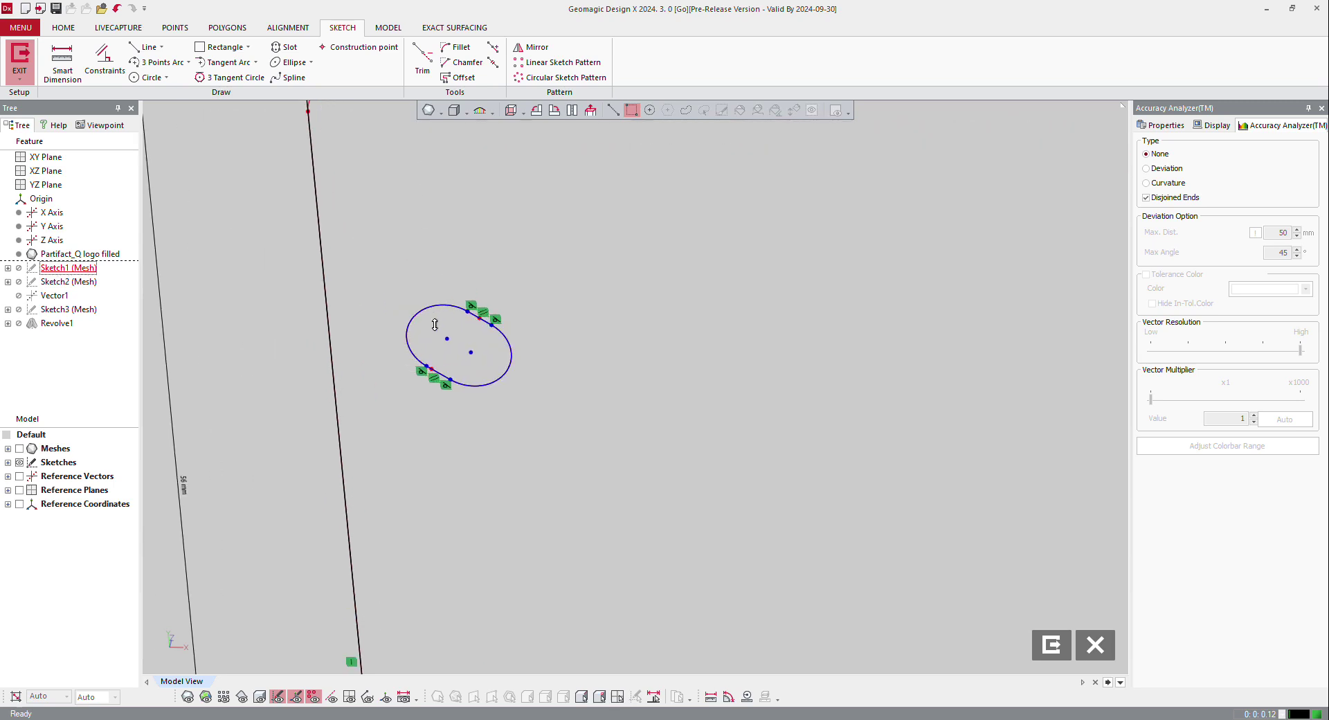
pyautogui.click(459, 77)
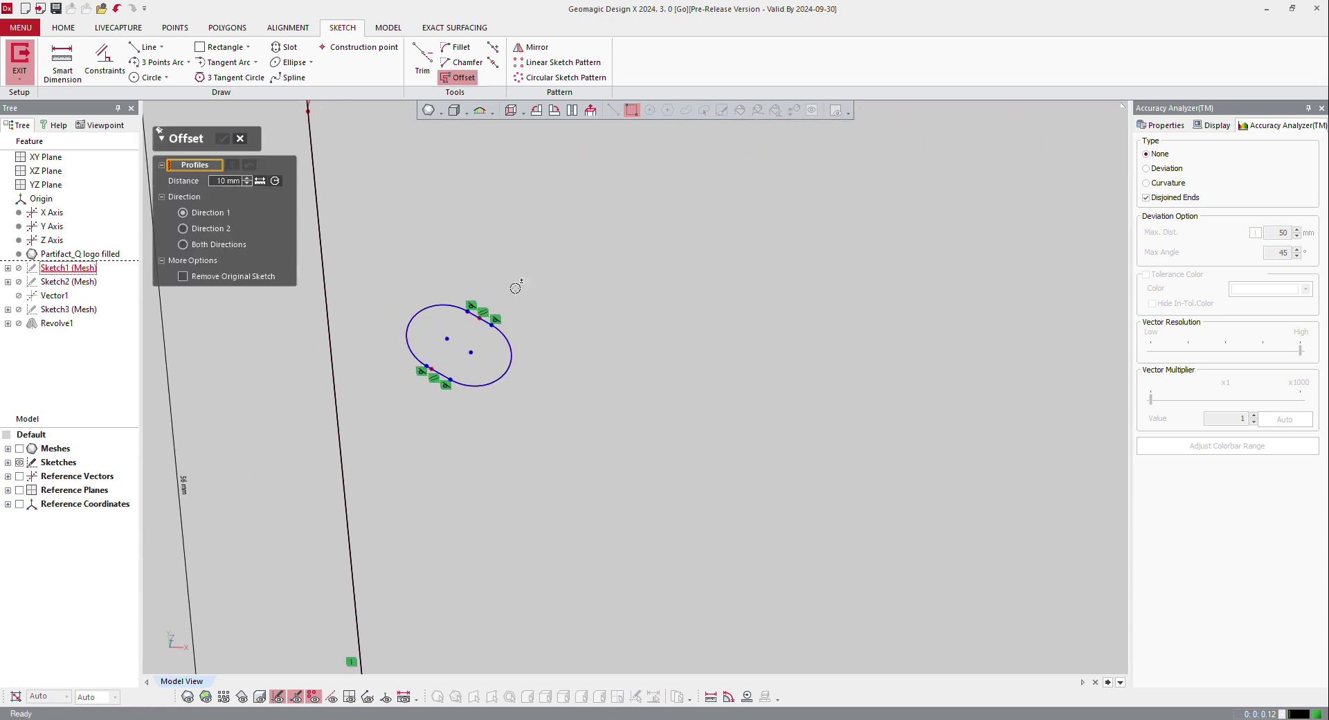
pyautogui.click(513, 346)
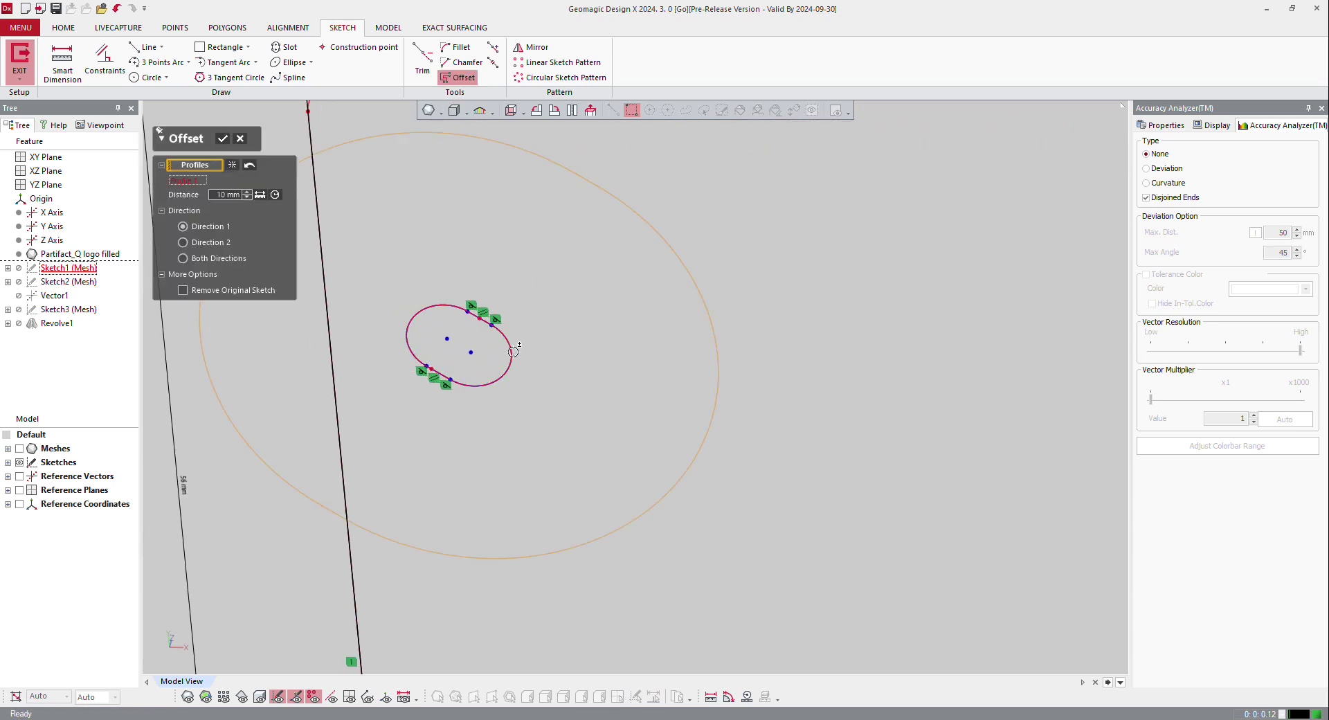
pyautogui.doubleClick(229, 195)
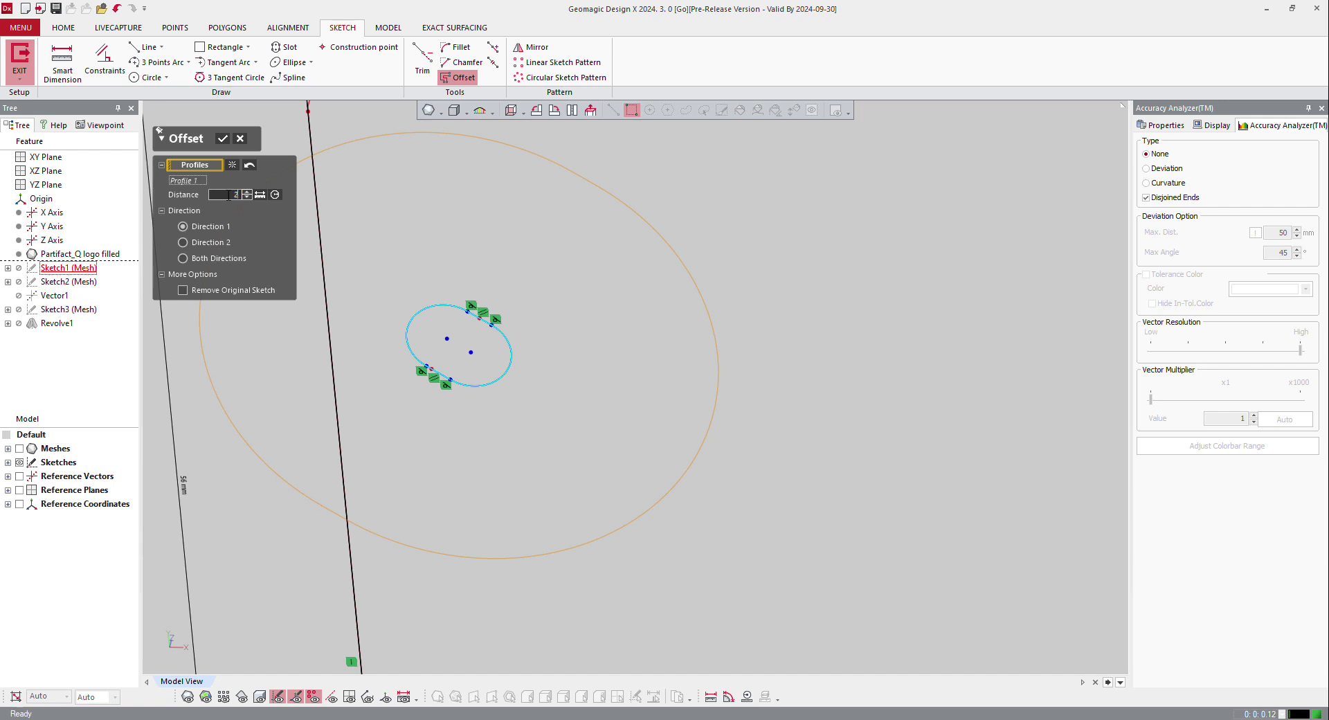
pyautogui.press('Return')
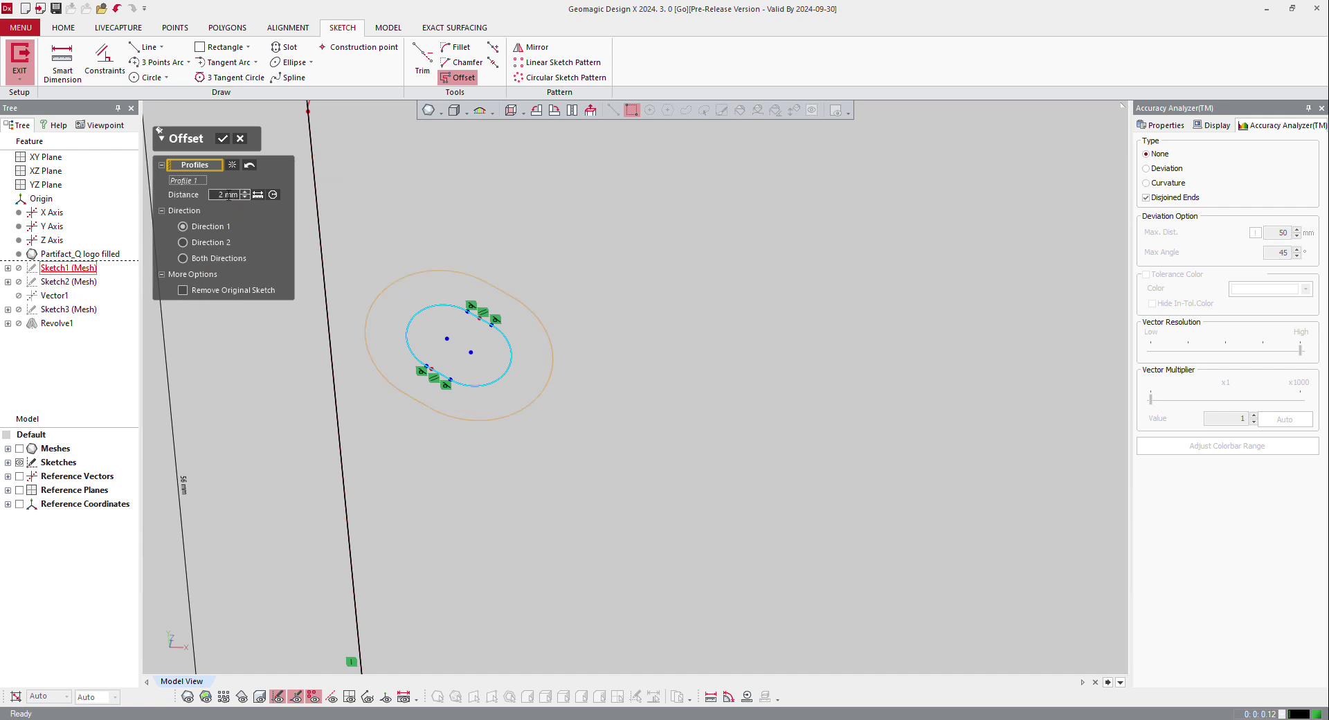
pyautogui.click(208, 261)
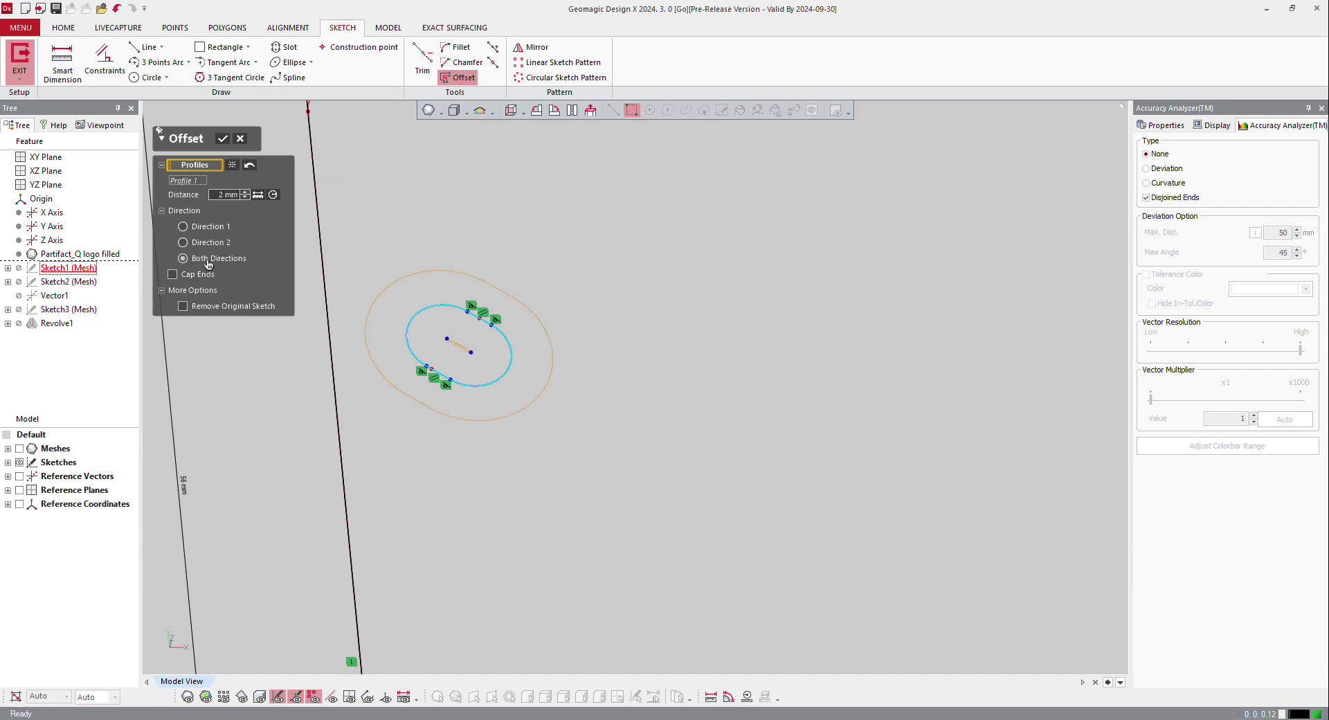
pyautogui.click(208, 227)
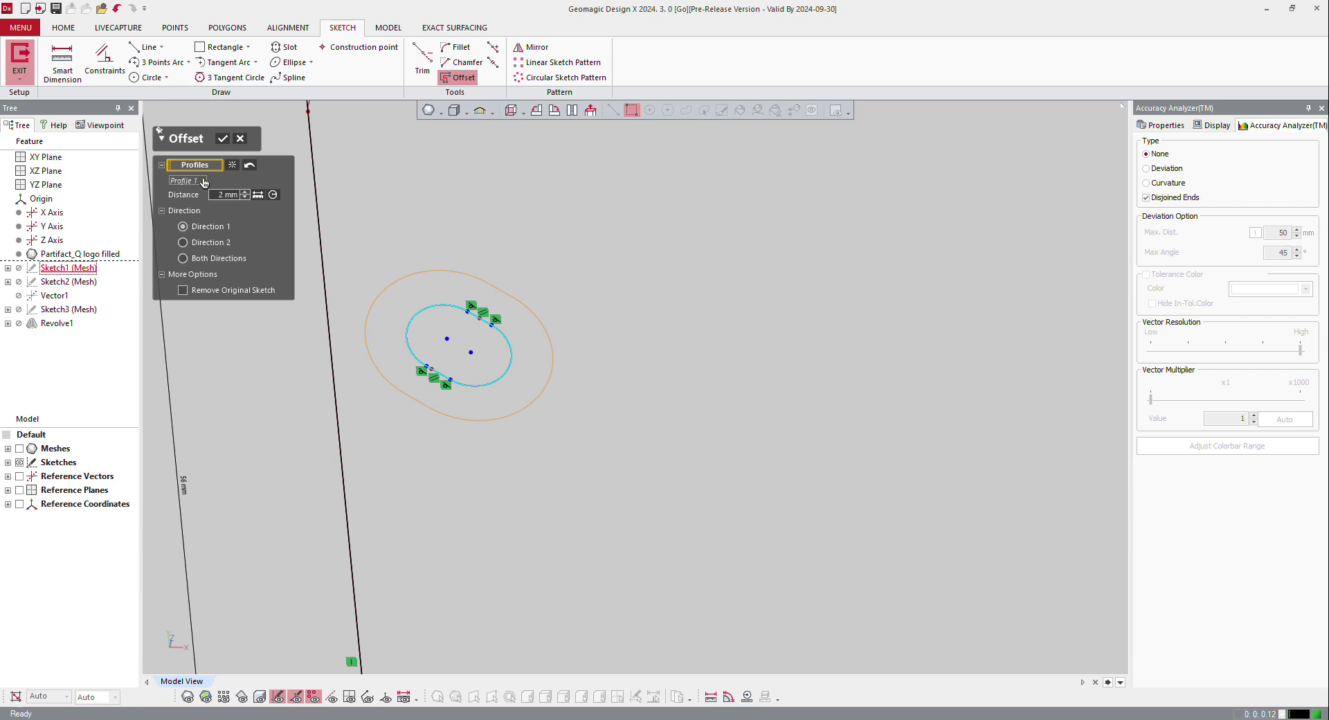
pyautogui.click(219, 139)
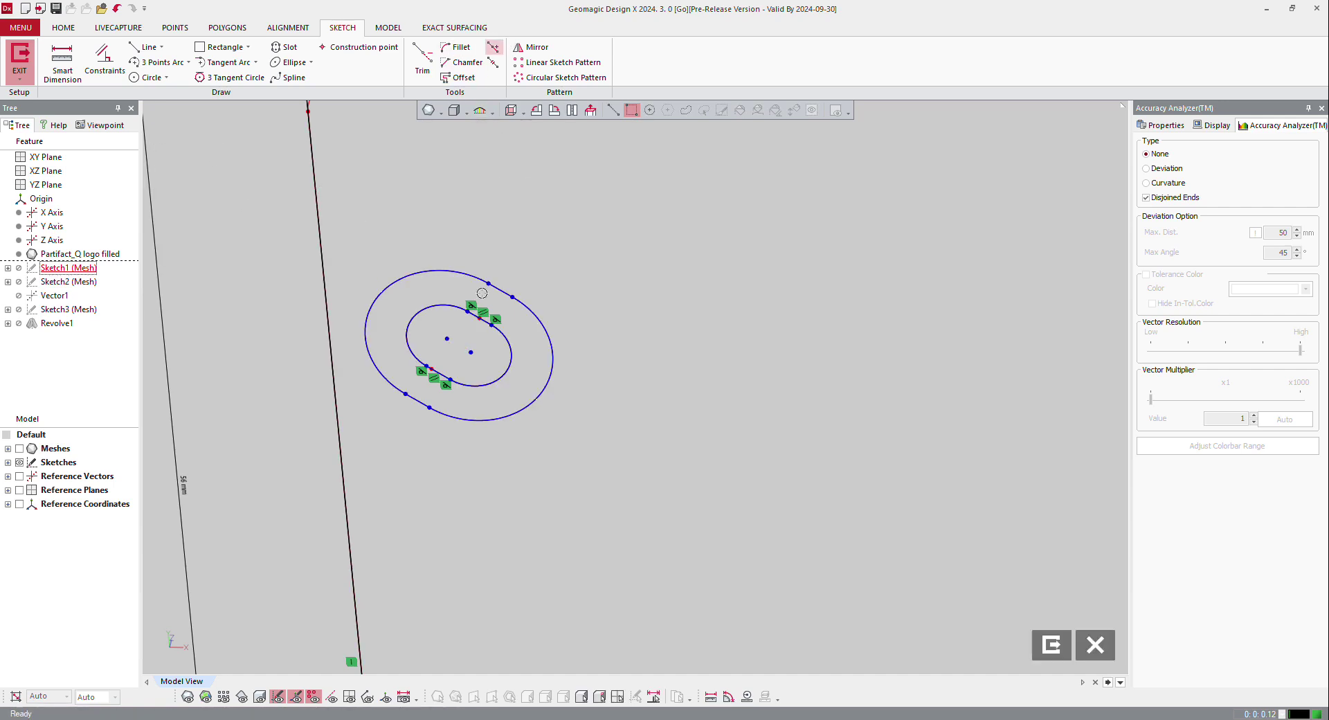
# Fillet the plate outline's corner nearest the offset slot to follow the rounded mesh section, and place its radius dimension
pyautogui.scroll(-5, 482, 293)
pyautogui.scroll(4, 504, 366)
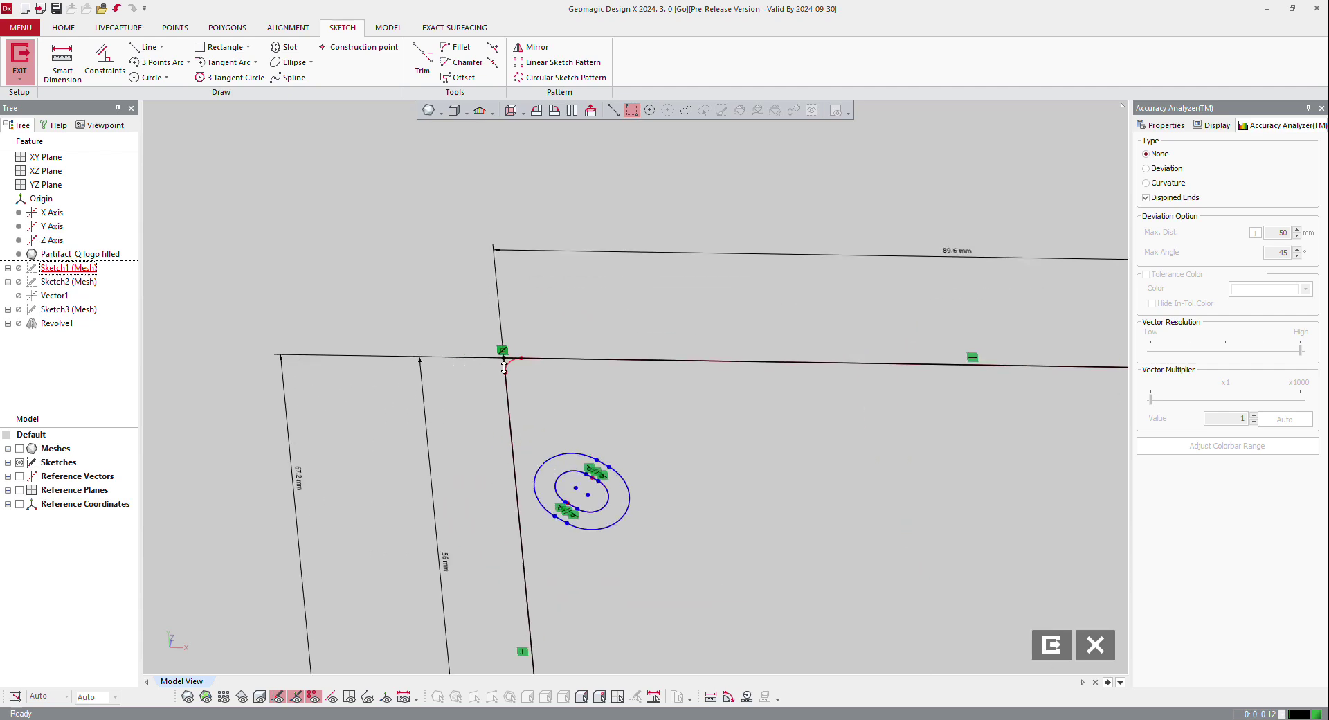
pyautogui.scroll(5, 505, 366)
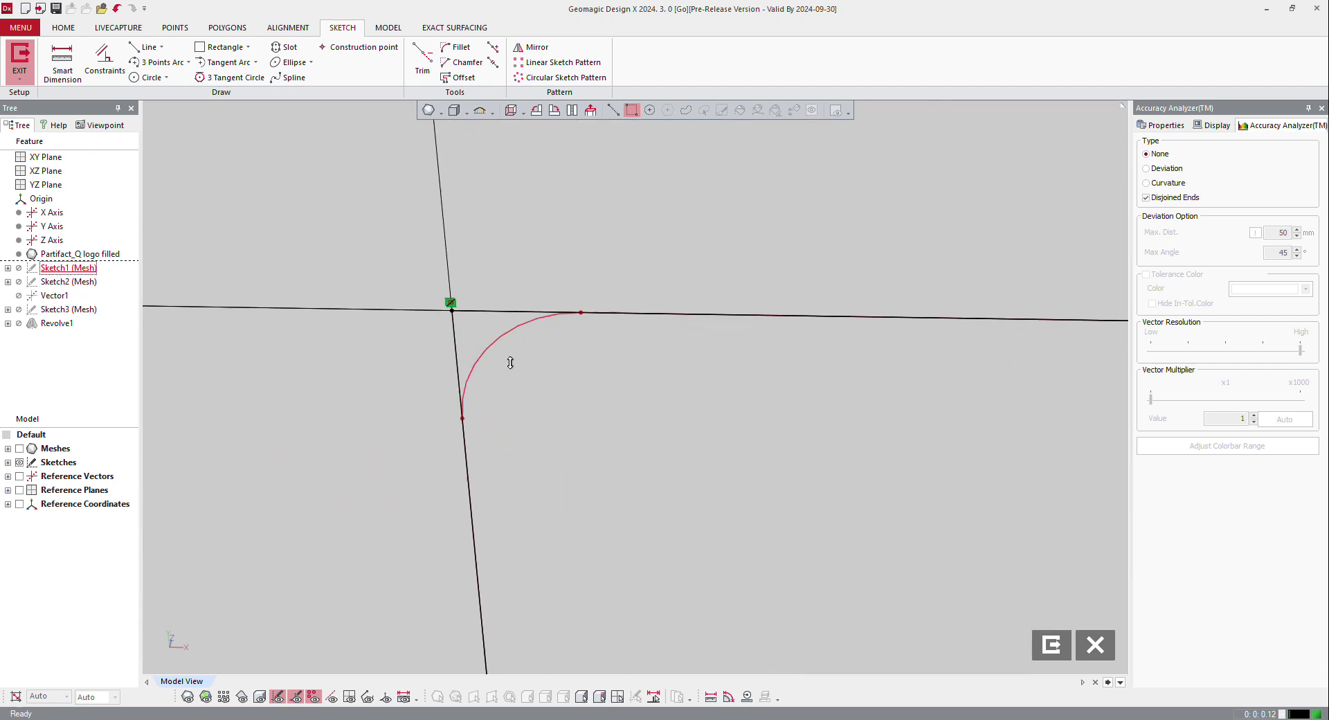
pyautogui.click(463, 49)
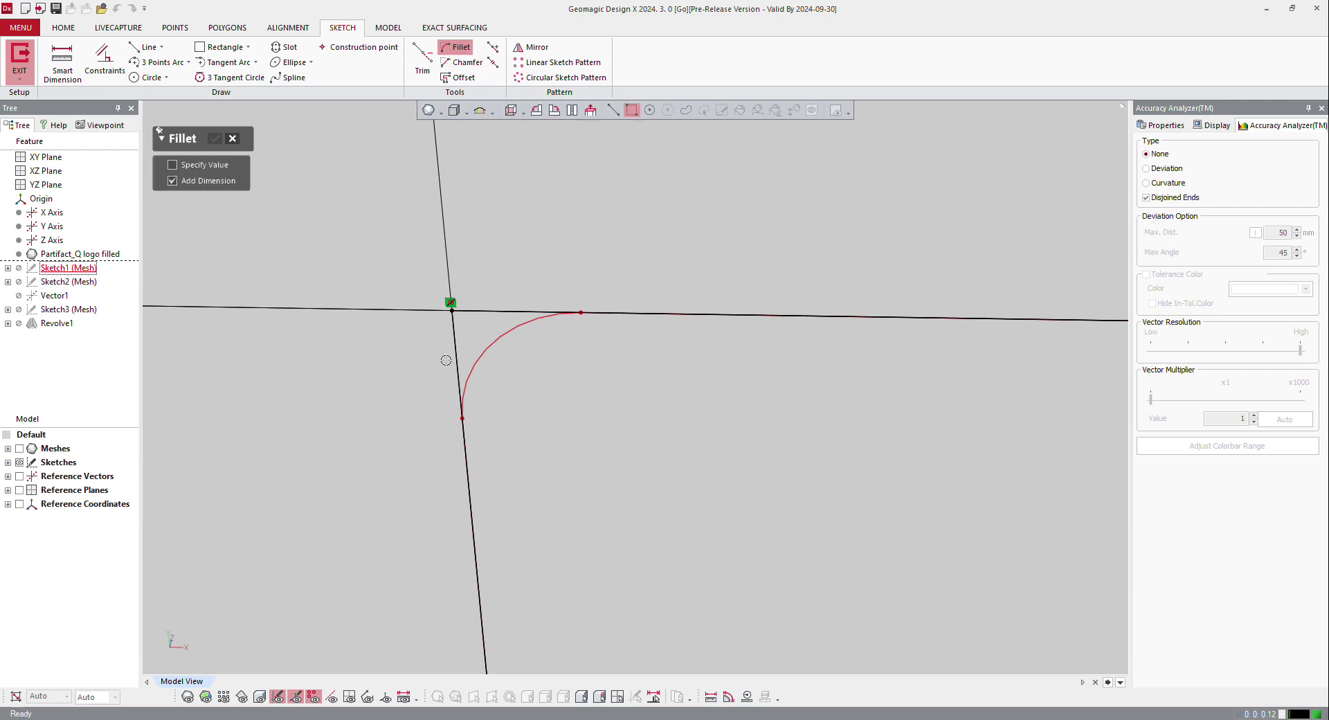
pyautogui.click(464, 435)
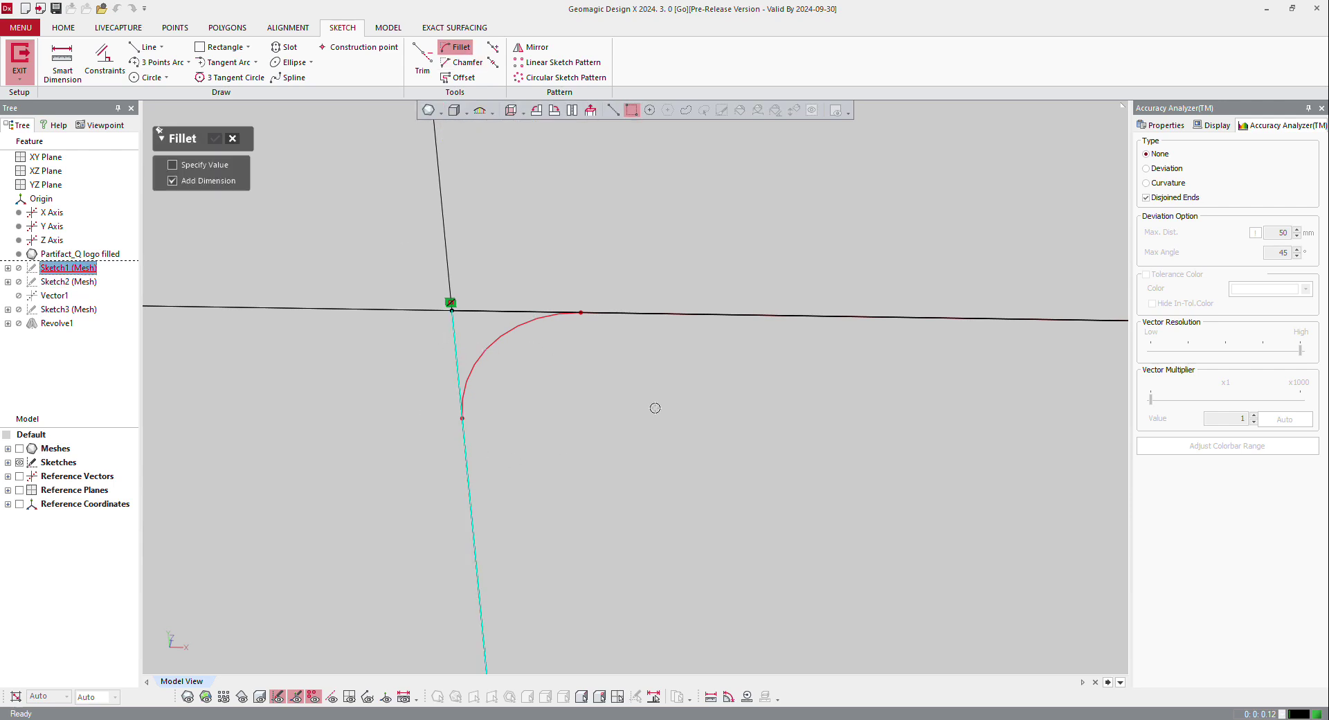
pyautogui.click(560, 310)
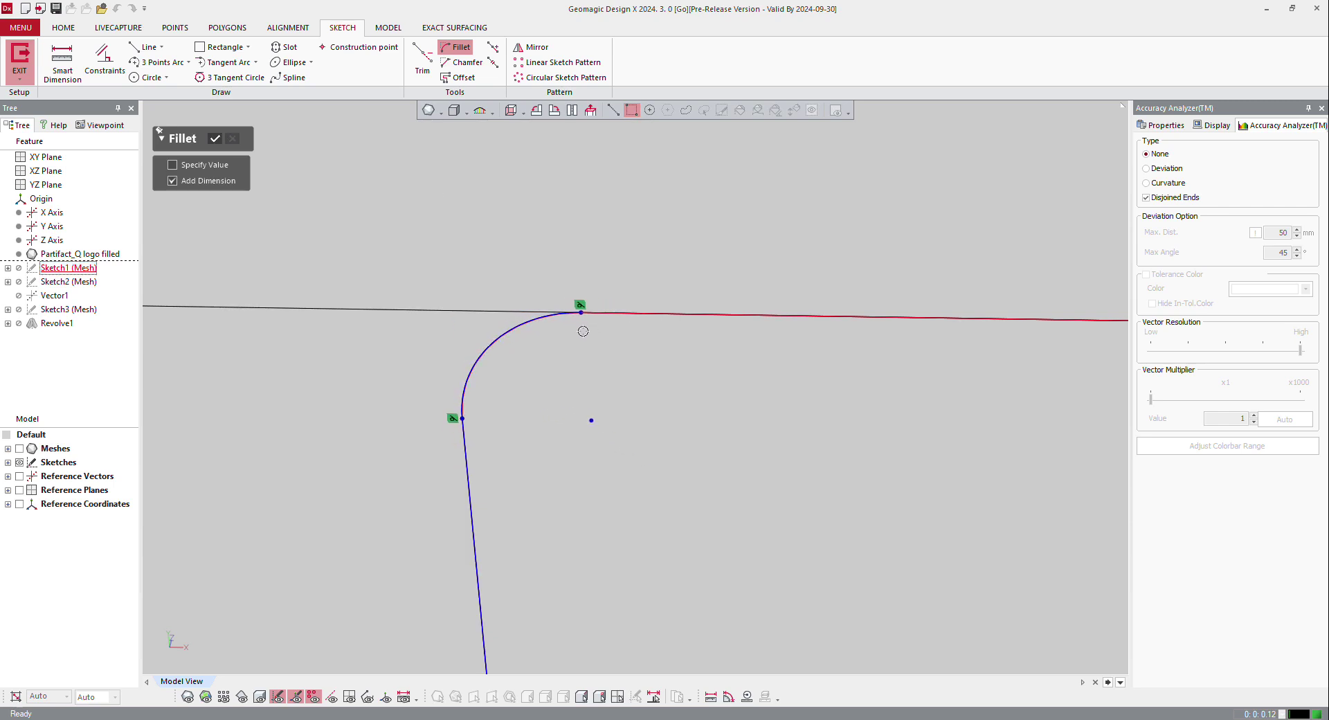
pyautogui.click(580, 332)
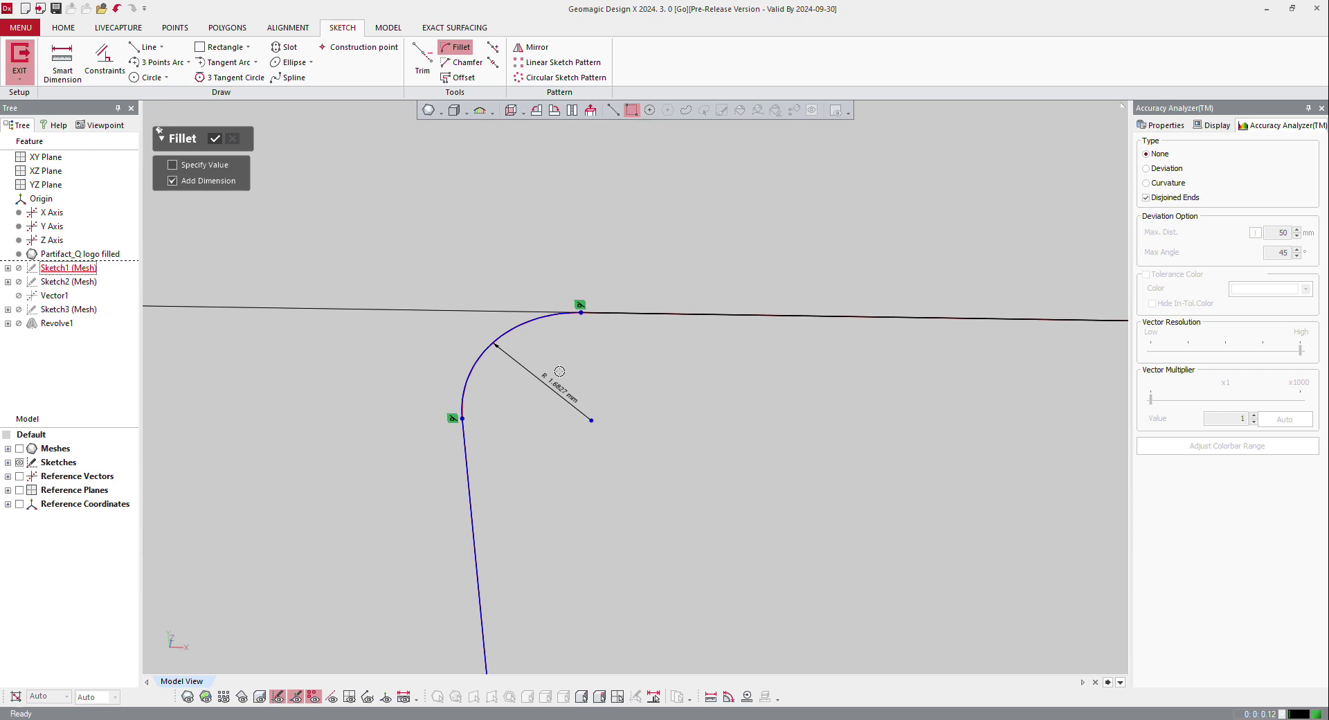
pyautogui.press('Escape')
# Edit the radius dimension of the plate's corner fillet
pyautogui.moveTo(602, 397); pyautogui.dragTo(543, 581, button='right')
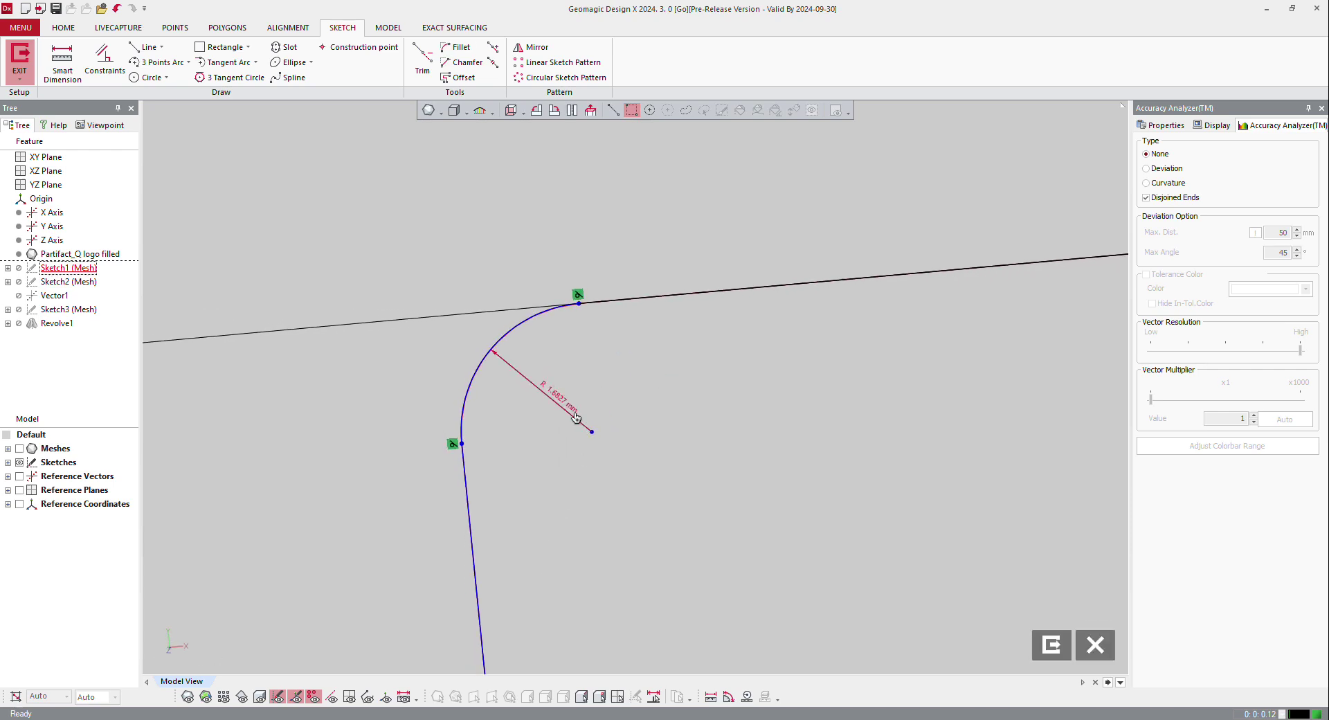
pyautogui.doubleClick(570, 408)
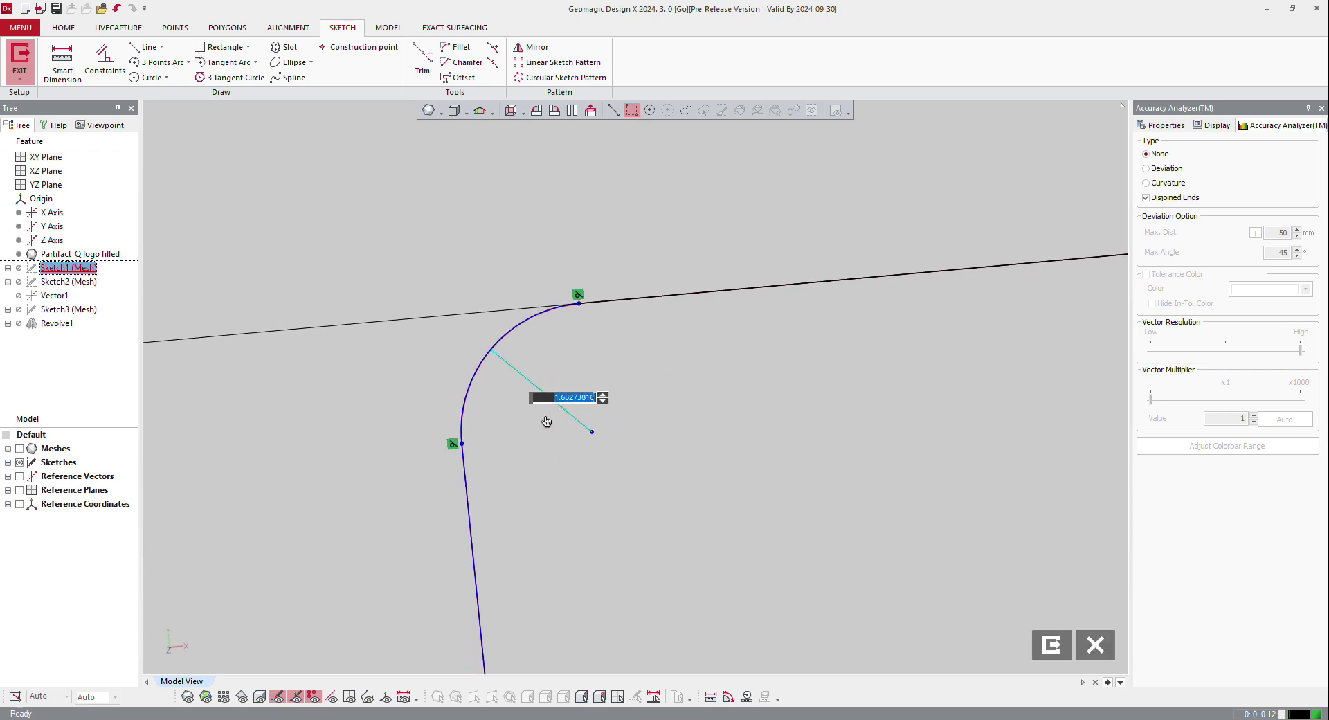
pyautogui.write('1.7')
pyautogui.press('Return')
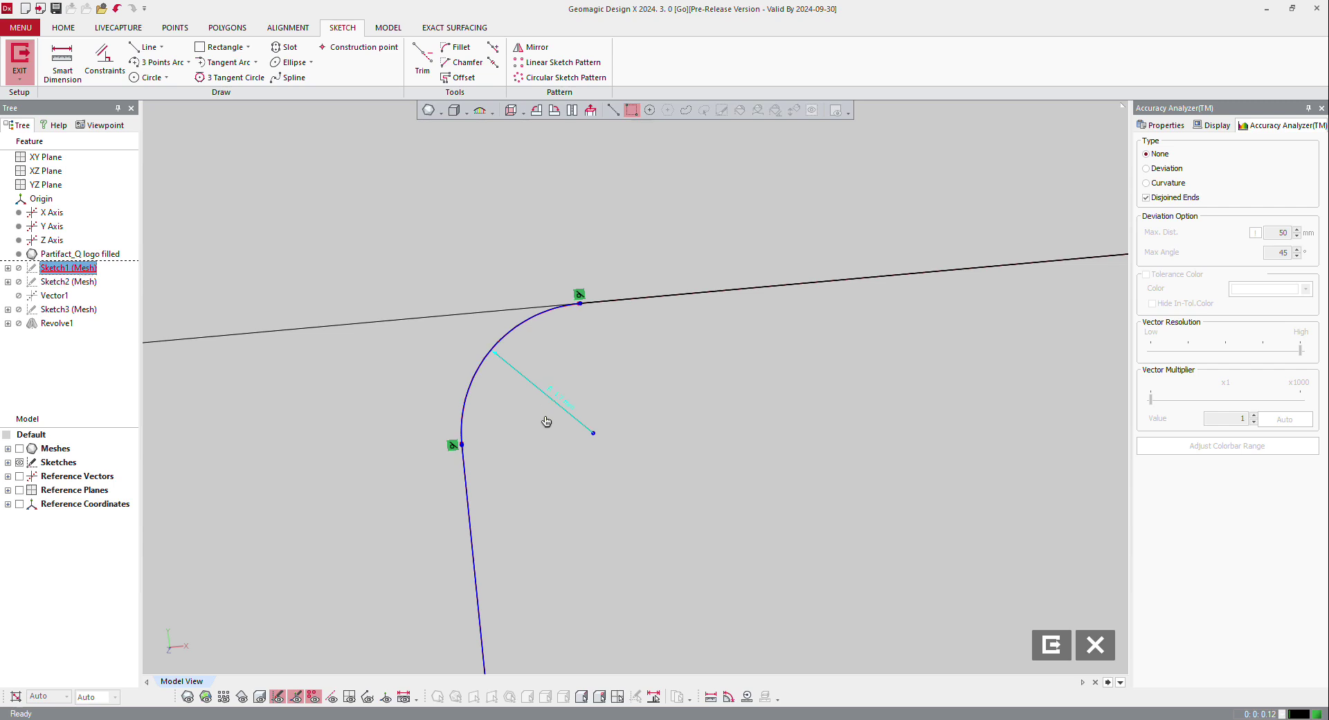
# Start placing a construction point in the base sketch
pyautogui.scroll(-3, 613, 350)
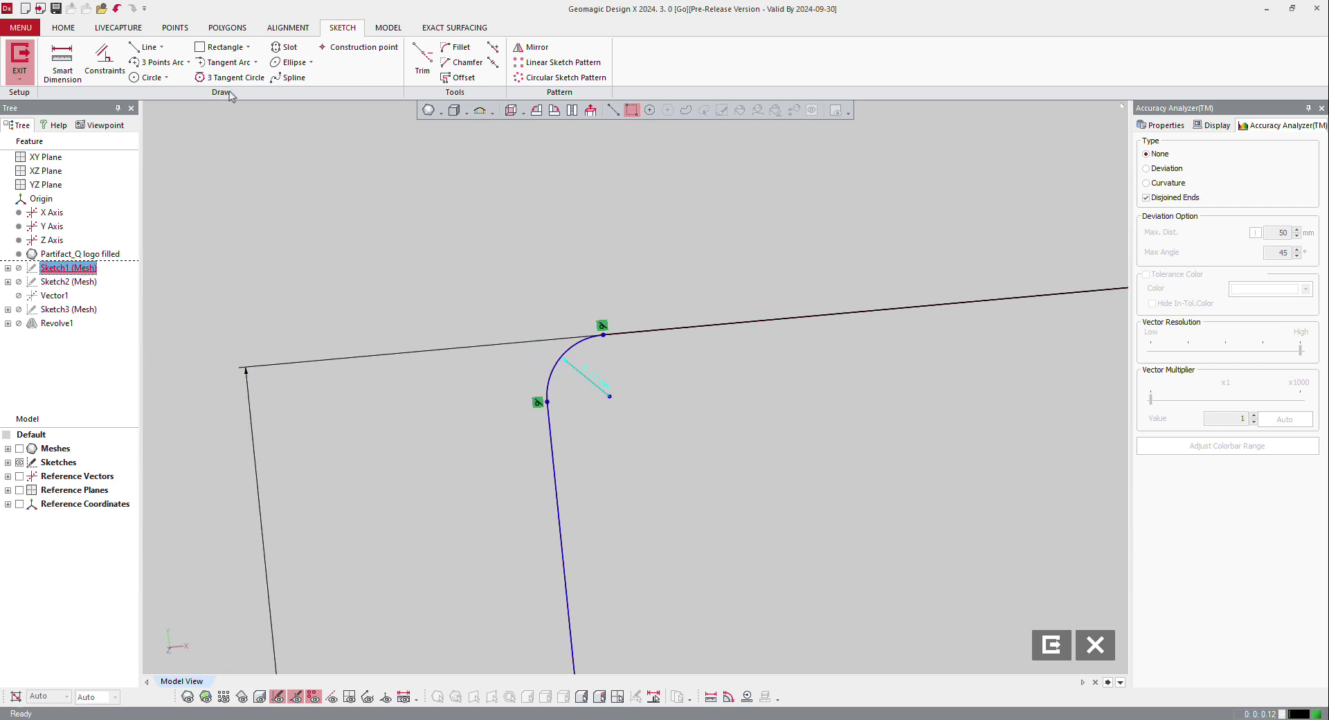
pyautogui.click(358, 47)
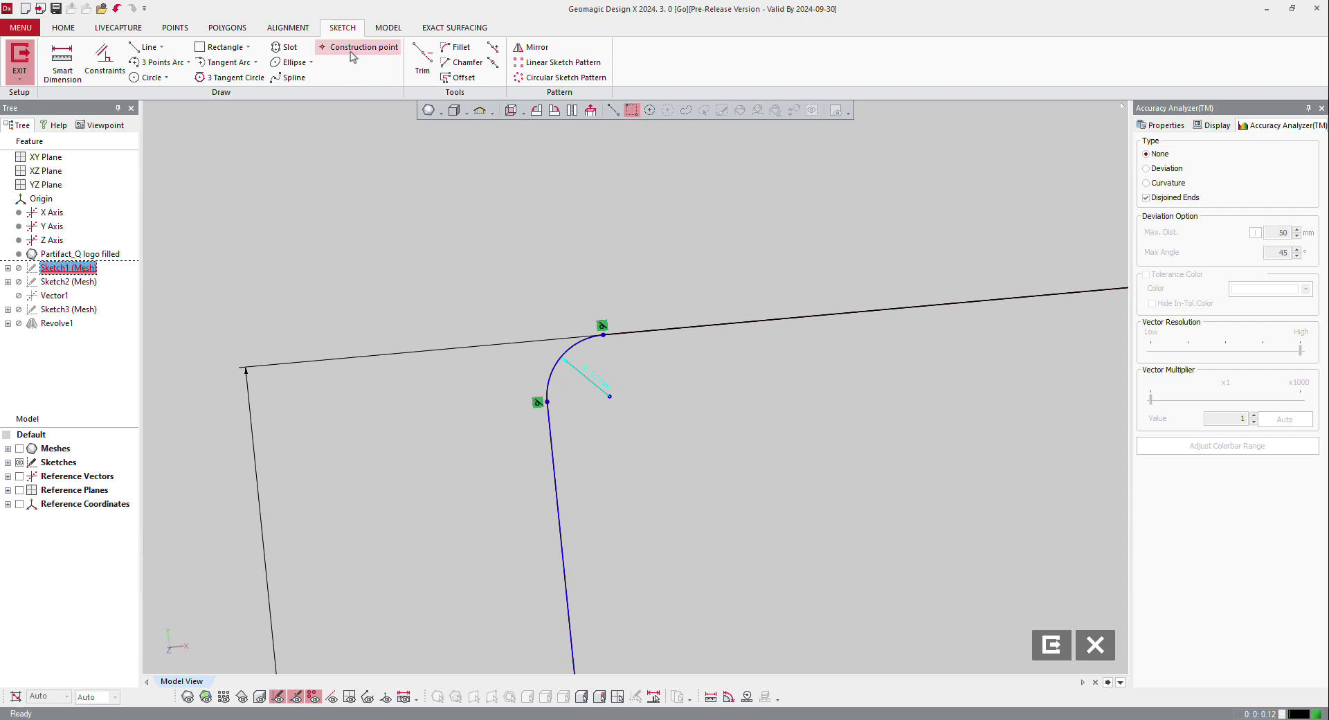